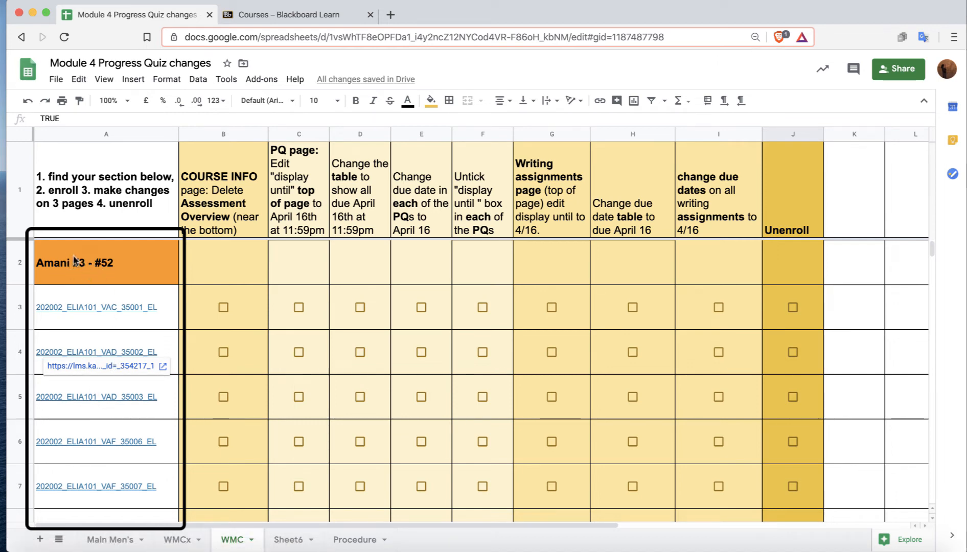
Scroll through the tracking sheet's section list to find the block of course rows assigned to you.
{"action": "scroll", "coordinate": [89, 421], "scroll_direction": "down", "scroll_amount": 10}
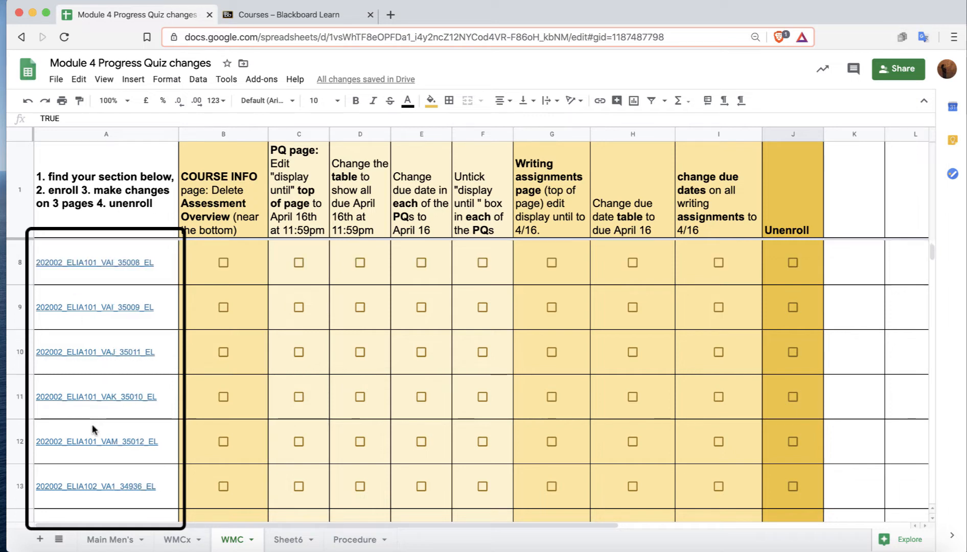
{"action": "scroll", "coordinate": [92, 428], "scroll_direction": "down", "scroll_amount": 6}
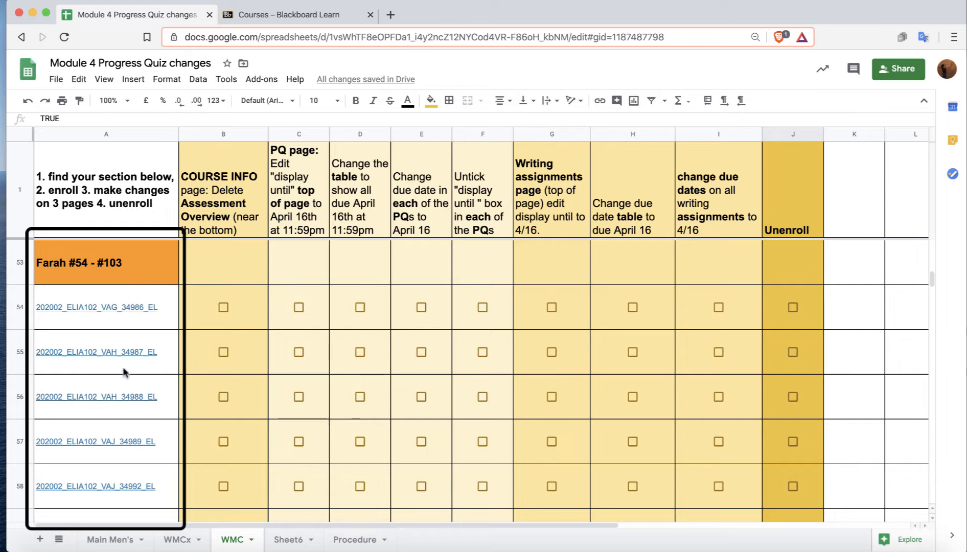
{"action": "scroll", "coordinate": [118, 394], "scroll_direction": "down", "scroll_amount": 2}
{"action": "scroll", "coordinate": [111, 415], "scroll_direction": "down", "scroll_amount": 6}
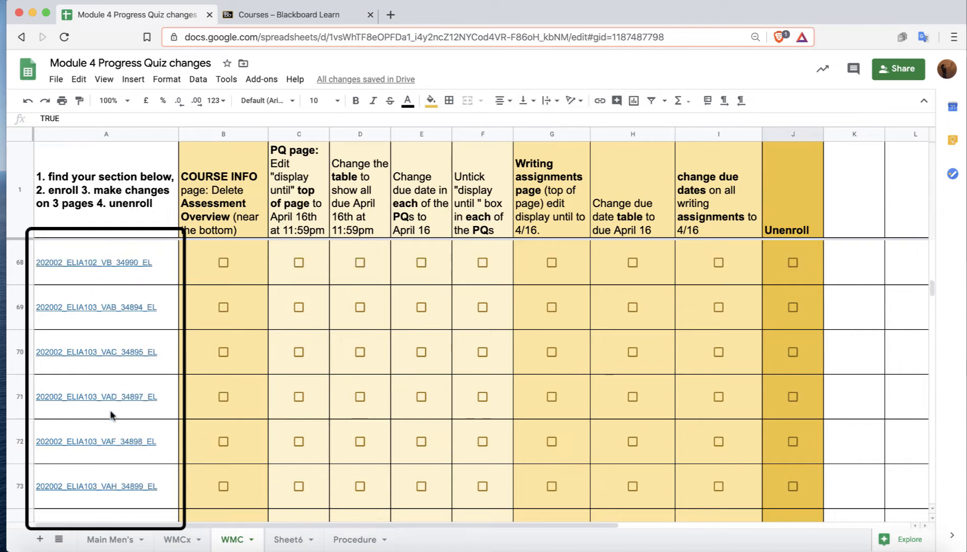
{"action": "scroll", "coordinate": [111, 414], "scroll_direction": "down", "scroll_amount": 7}
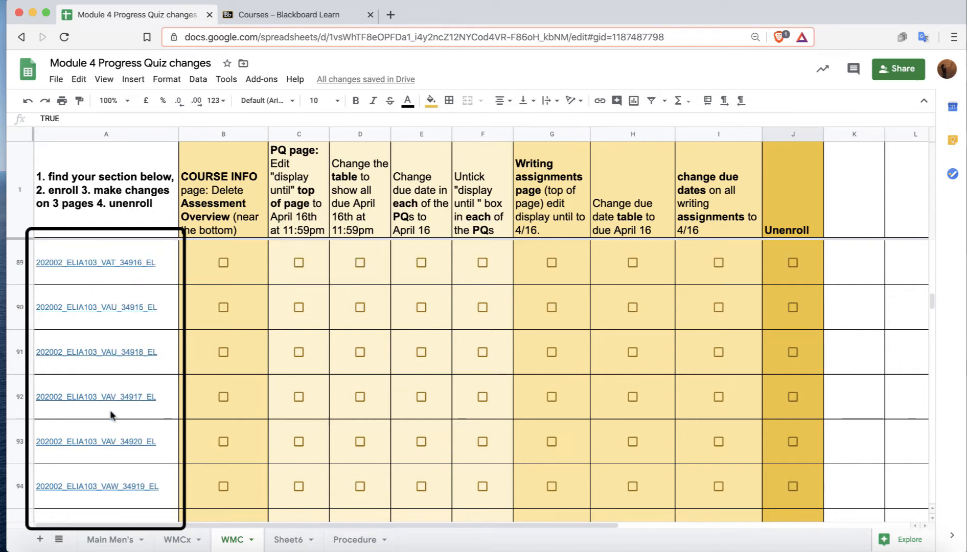
{"action": "scroll", "coordinate": [111, 414], "scroll_direction": "down", "scroll_amount": 2}
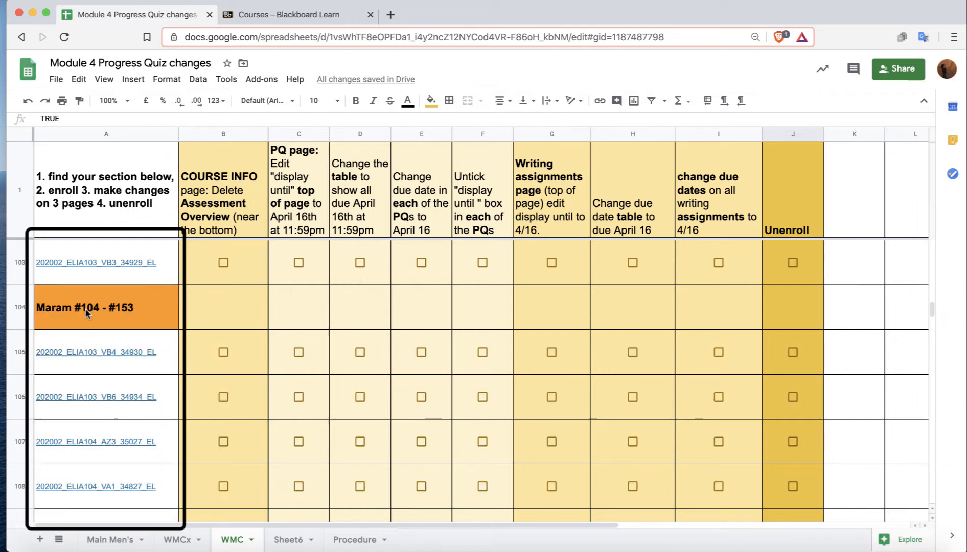
{"action": "scroll", "coordinate": [95, 438], "scroll_direction": "down", "scroll_amount": 4}
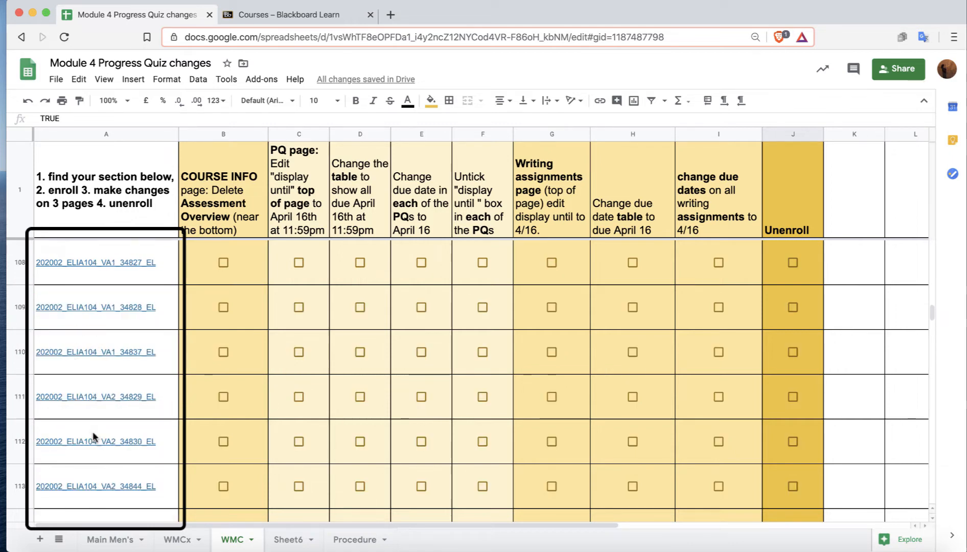
{"action": "scroll", "coordinate": [94, 438], "scroll_direction": "down", "scroll_amount": 10}
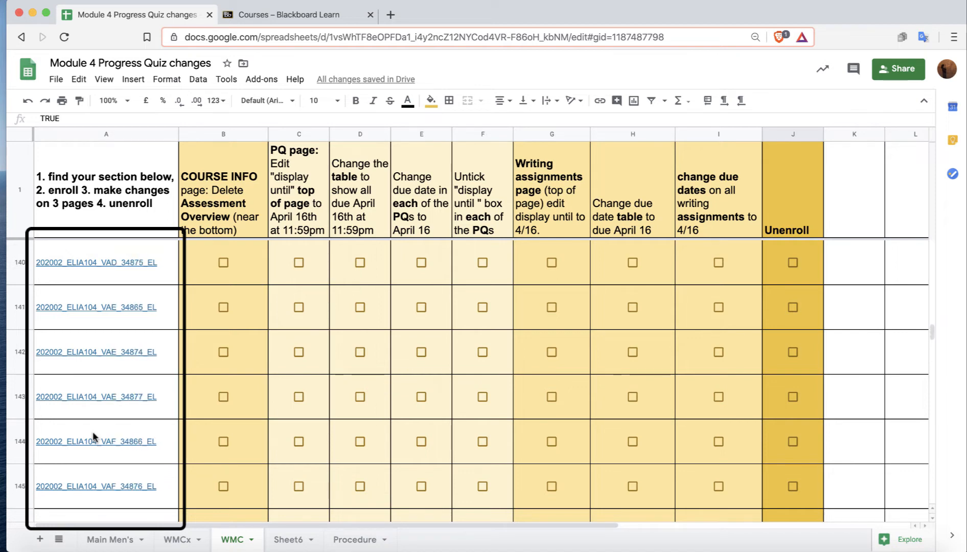
{"action": "scroll", "coordinate": [93, 436], "scroll_direction": "down", "scroll_amount": 3}
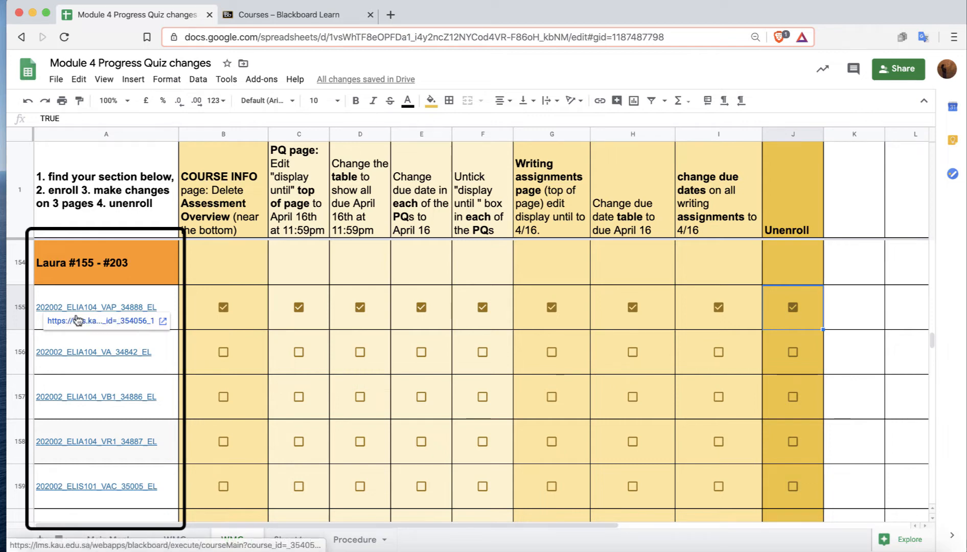
Open the 202002_ELIA104_VA_34842_EL course link and quick-enroll yourself in it with the Instructor role.
{"action": "left_click", "coordinate": [105, 321]}
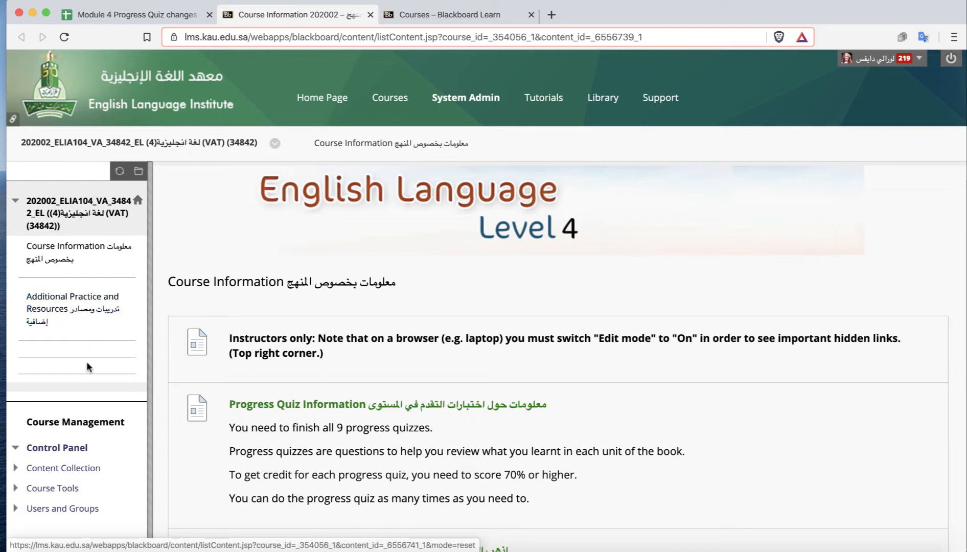
{"action": "scroll", "coordinate": [86, 361], "scroll_direction": "down", "scroll_amount": 5}
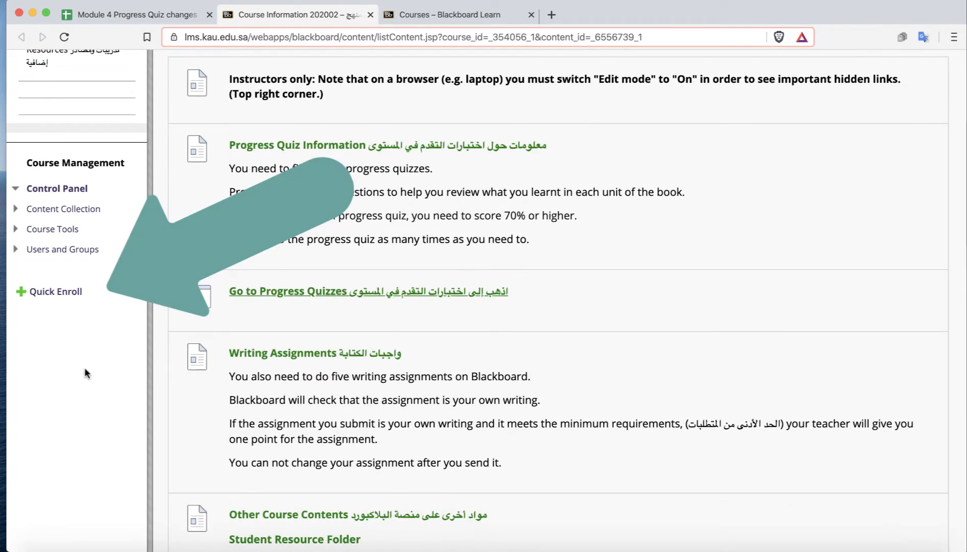
{"action": "left_click", "coordinate": [54, 291]}
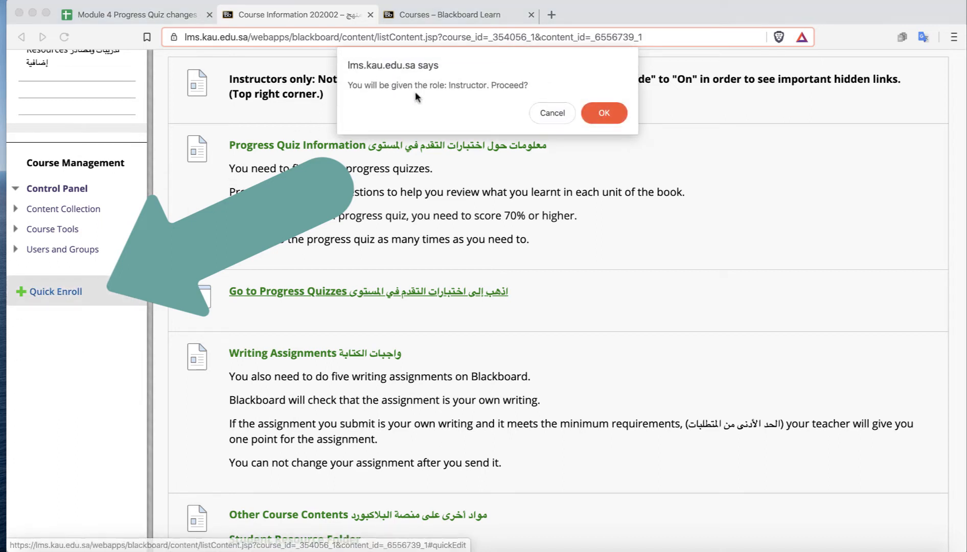
{"action": "left_click", "coordinate": [608, 110]}
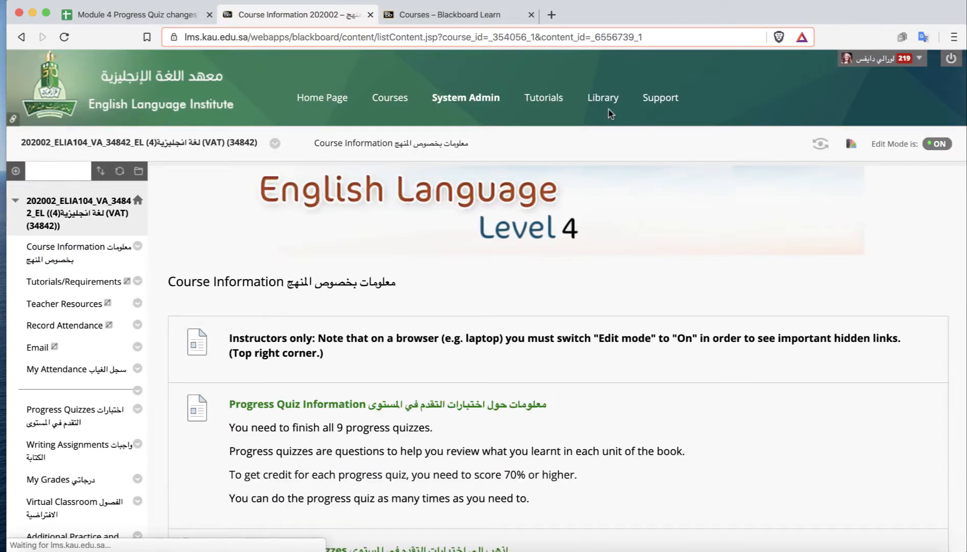
Switch the course's Edit Mode off and back on to show the editable Course Information page.
{"action": "scroll", "coordinate": [309, 332], "scroll_direction": "down", "scroll_amount": 15}
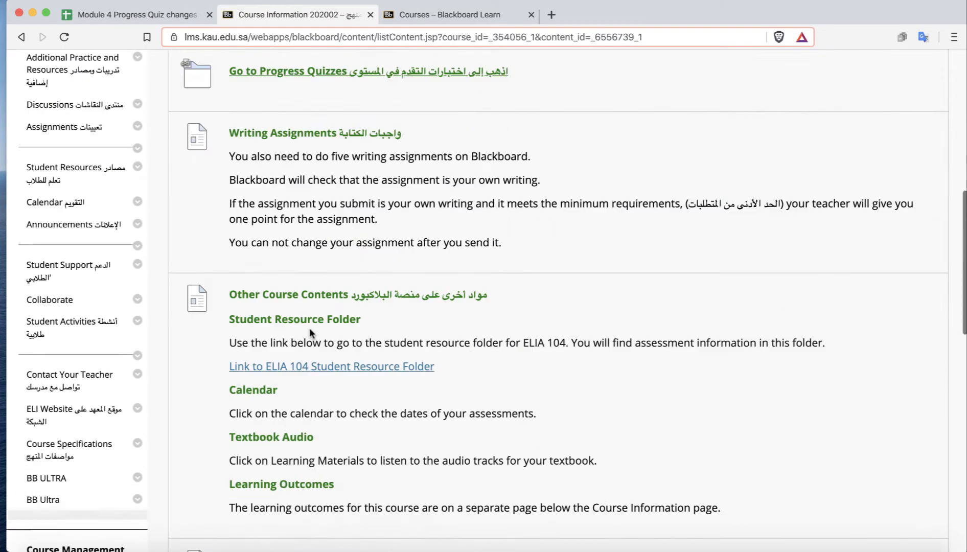
{"action": "scroll", "coordinate": [309, 329], "scroll_direction": "up", "scroll_amount": 10}
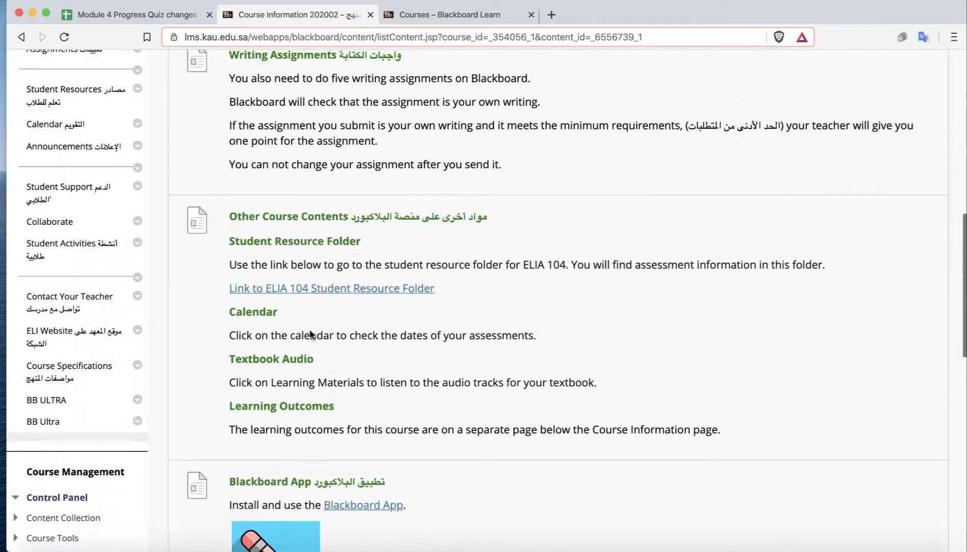
{"action": "scroll", "coordinate": [310, 328], "scroll_direction": "up", "scroll_amount": 8}
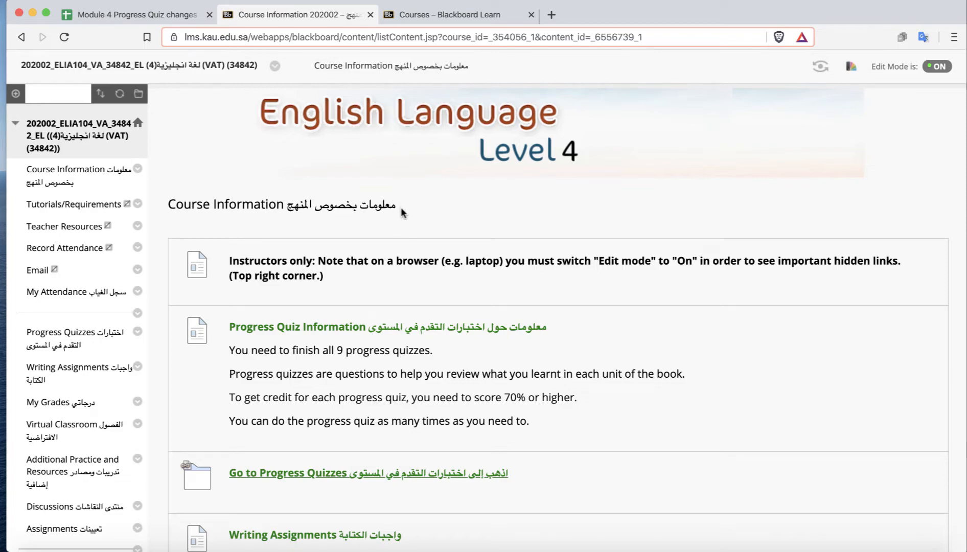
{"action": "scroll", "coordinate": [442, 277], "scroll_direction": "down", "scroll_amount": 10}
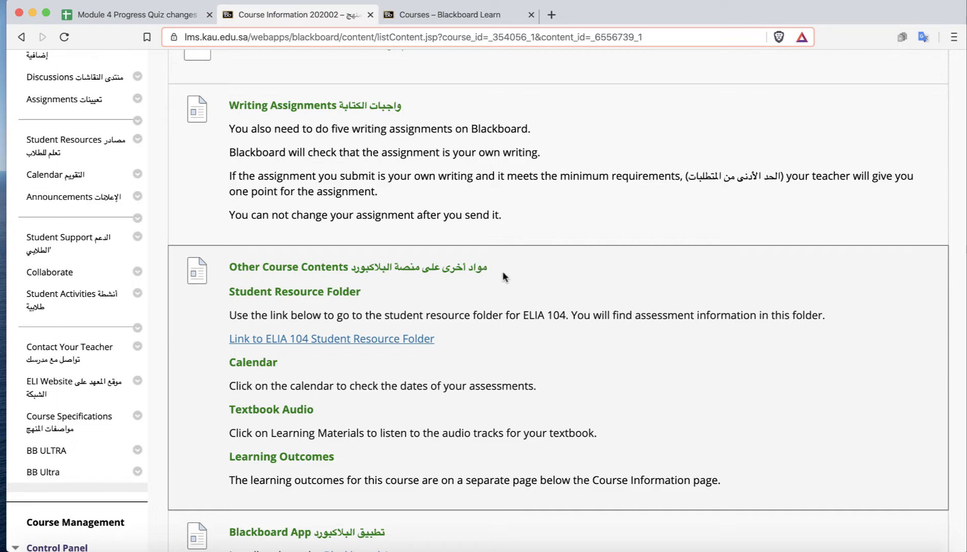
{"action": "scroll", "coordinate": [503, 276], "scroll_direction": "up", "scroll_amount": 10}
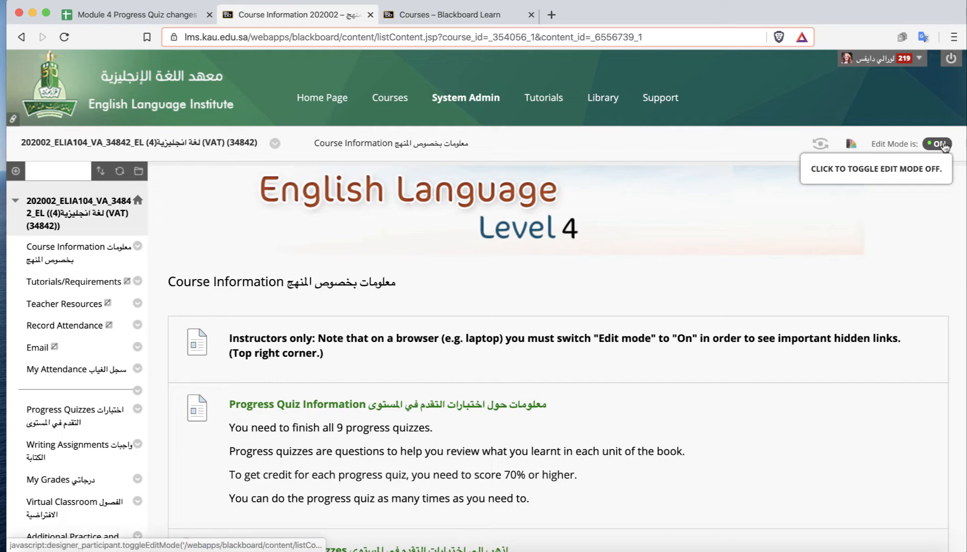
{"action": "left_click", "coordinate": [939, 144]}
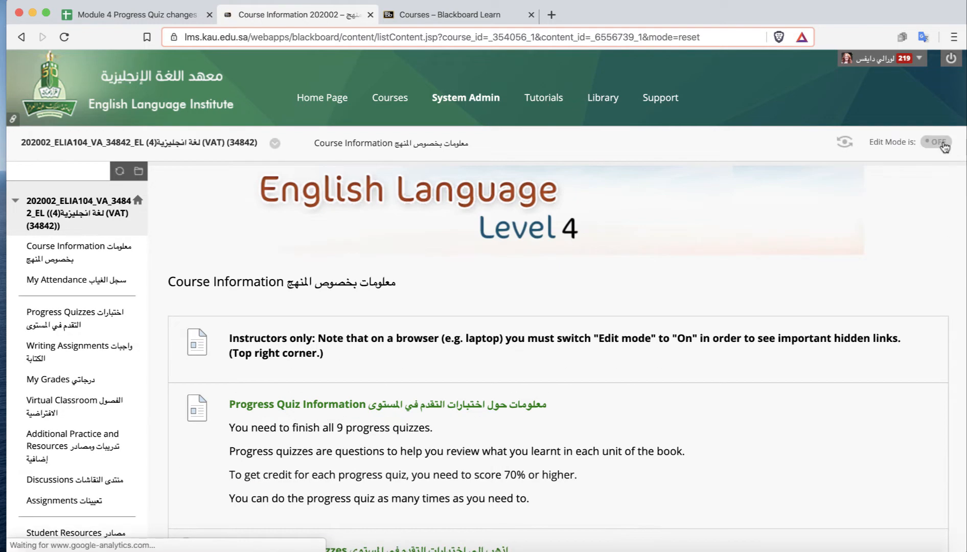
{"action": "left_click", "coordinate": [939, 144]}
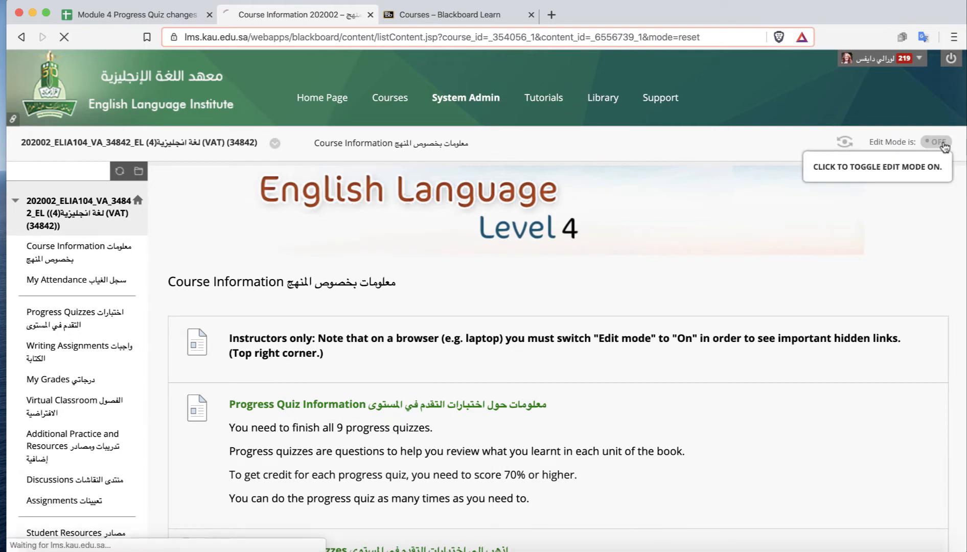
Delete the Assessment Overview item near the bottom of the Course Information page.
{"action": "scroll", "coordinate": [777, 358], "scroll_direction": "down", "scroll_amount": 2}
{"action": "scroll", "coordinate": [778, 358], "scroll_direction": "down", "scroll_amount": 5}
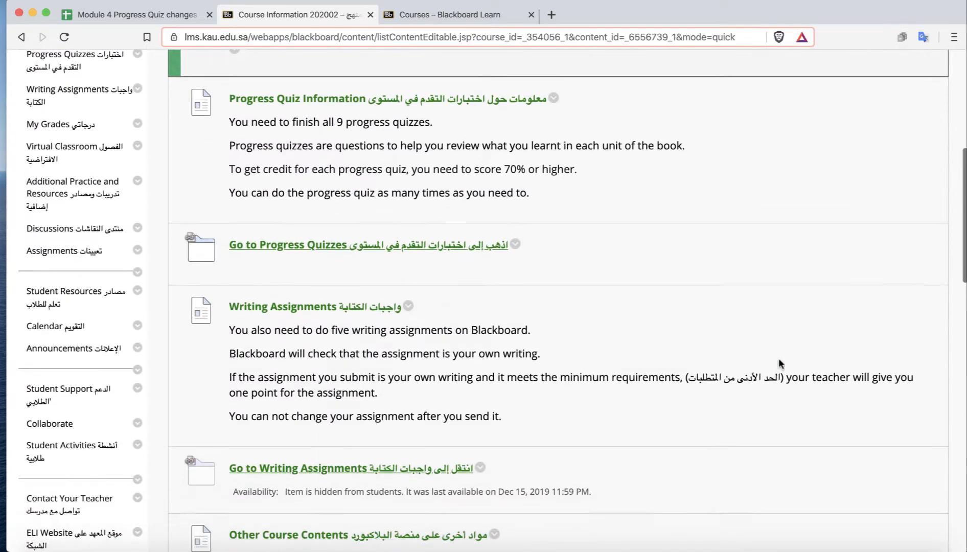
{"action": "scroll", "coordinate": [778, 359], "scroll_direction": "up", "scroll_amount": 6}
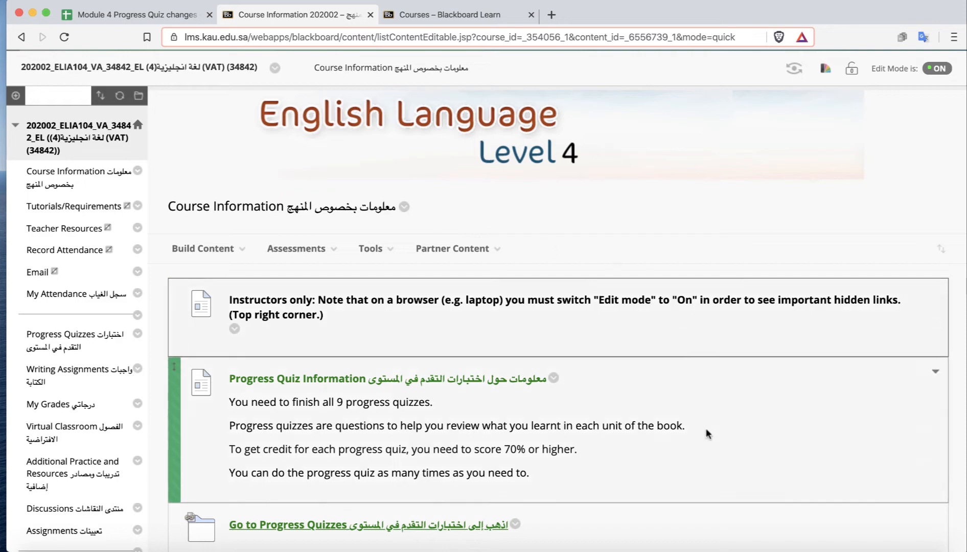
{"action": "scroll", "coordinate": [715, 513], "scroll_direction": "down", "scroll_amount": 5}
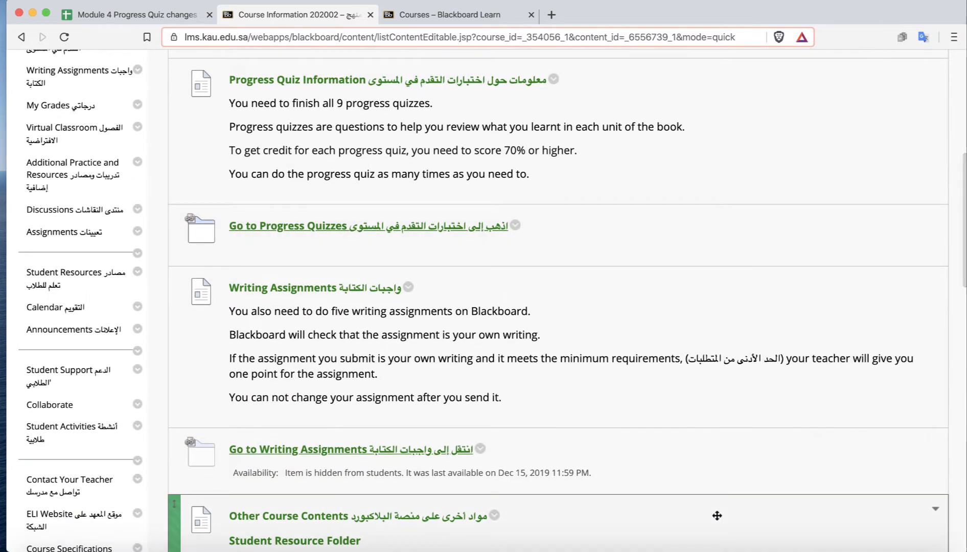
{"action": "scroll", "coordinate": [715, 513], "scroll_direction": "down", "scroll_amount": 15}
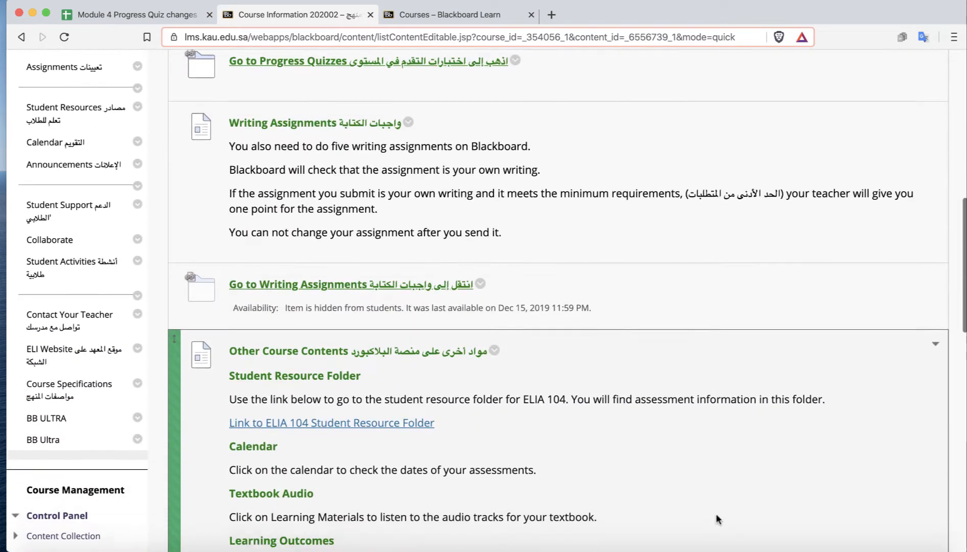
{"action": "scroll", "coordinate": [715, 513], "scroll_direction": "up", "scroll_amount": 3}
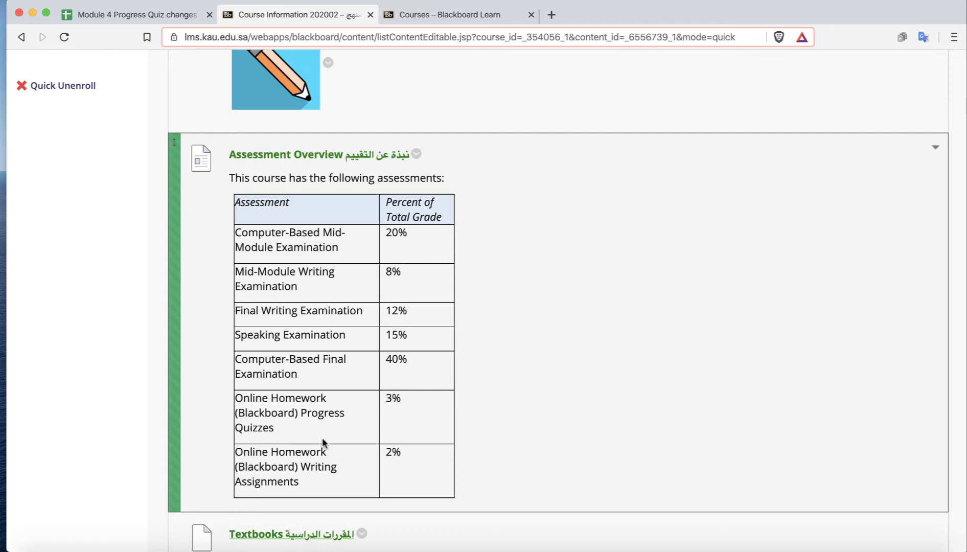
{"action": "left_click", "coordinate": [417, 154]}
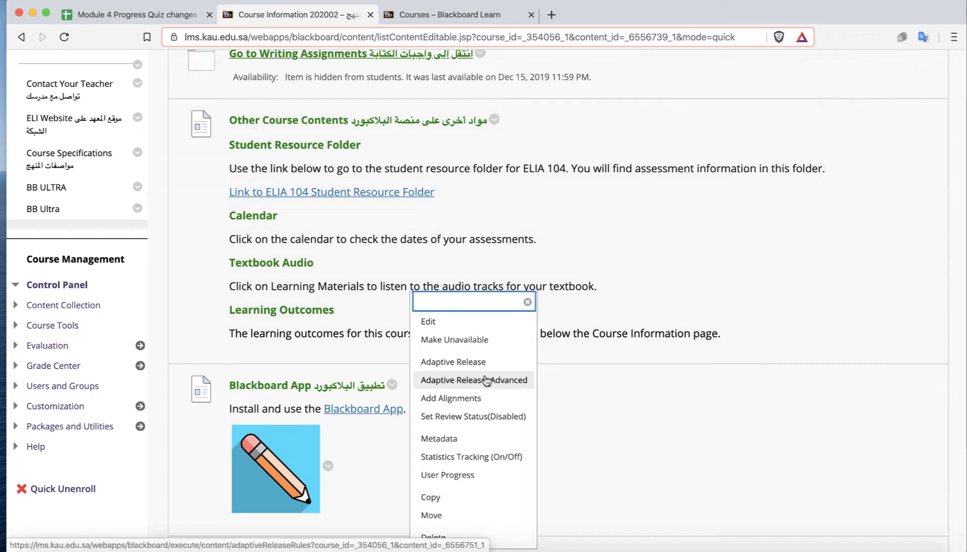
{"action": "scroll", "coordinate": [480, 454], "scroll_direction": "down", "scroll_amount": 3}
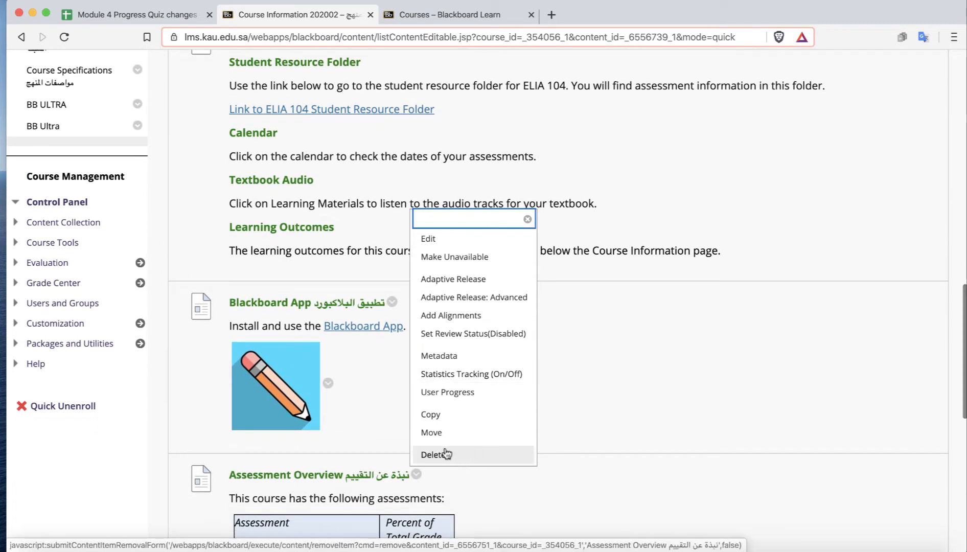
{"action": "left_click", "coordinate": [432, 456]}
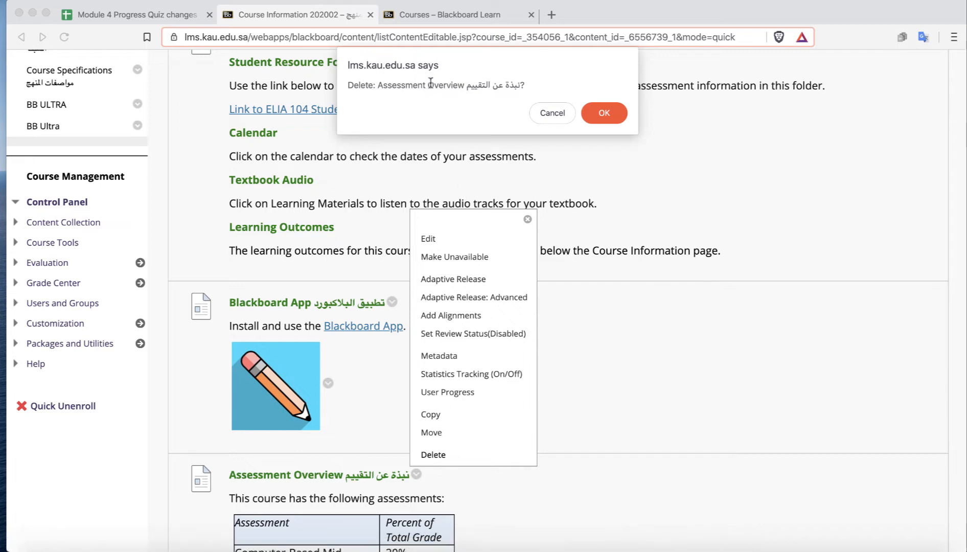
{"action": "left_click", "coordinate": [603, 110]}
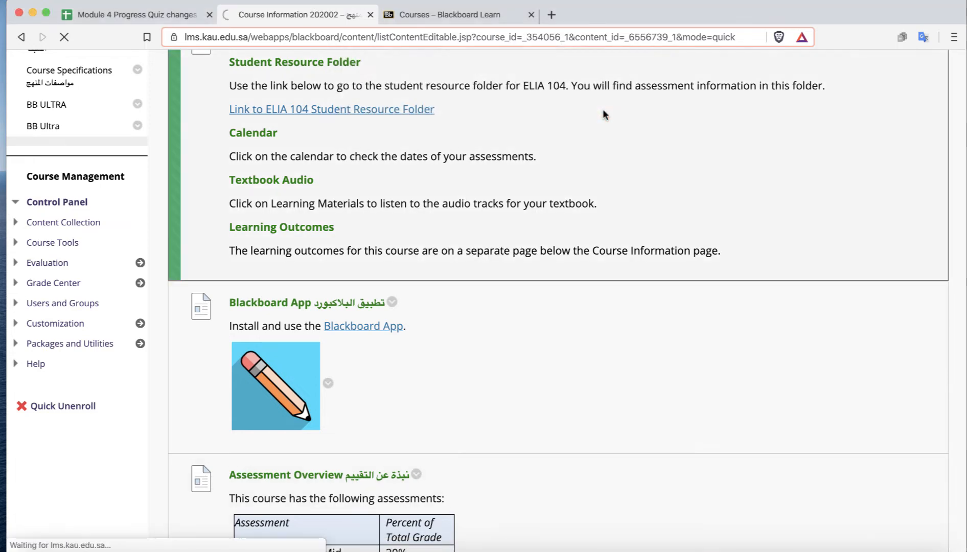
Tick the COURSE INFO checkbox for the 202002_ELIA104_VA_34842_EL row in the tracking spreadsheet.
{"action": "scroll", "coordinate": [744, 451], "scroll_direction": "down", "scroll_amount": 10}
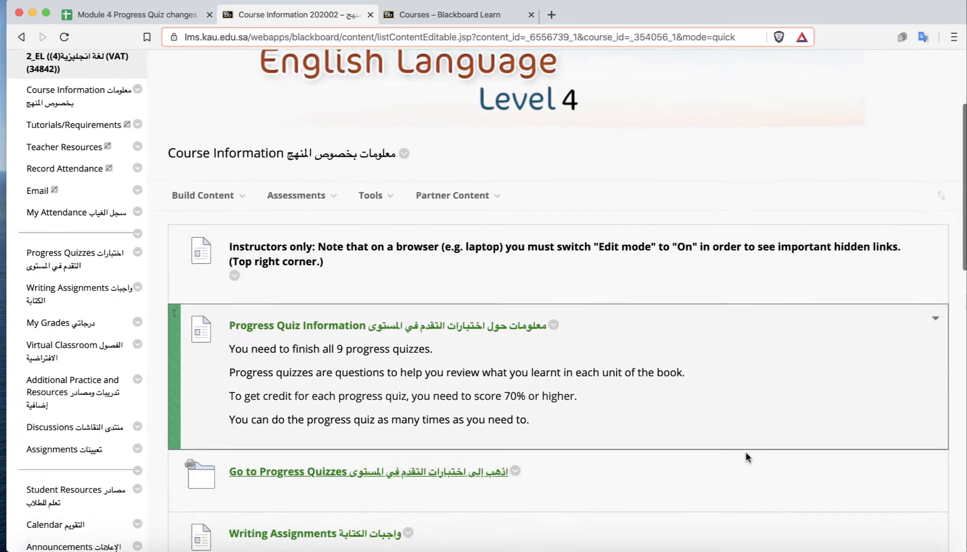
{"action": "scroll", "coordinate": [765, 282], "scroll_direction": "down", "scroll_amount": 13}
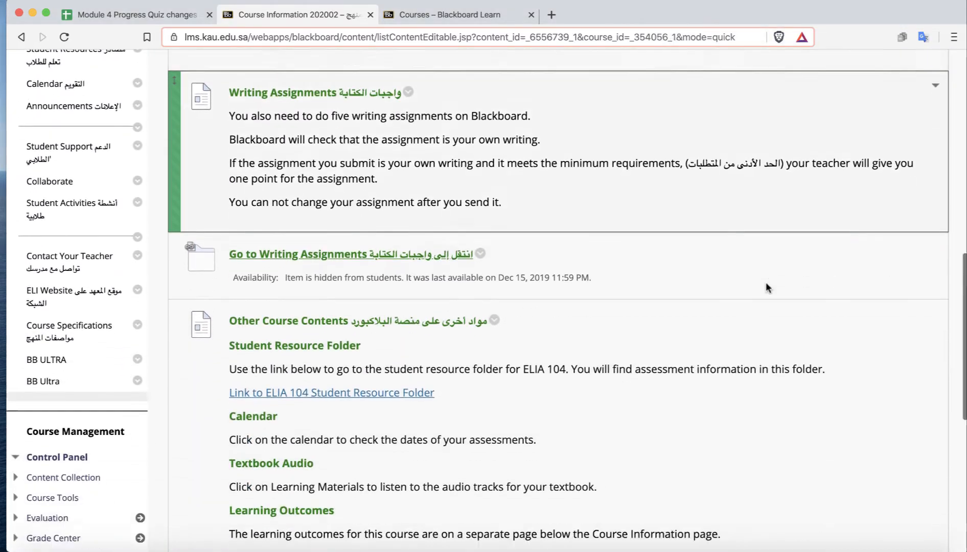
{"action": "scroll", "coordinate": [765, 281], "scroll_direction": "down", "scroll_amount": 3}
{"action": "scroll", "coordinate": [765, 282], "scroll_direction": "up", "scroll_amount": 20}
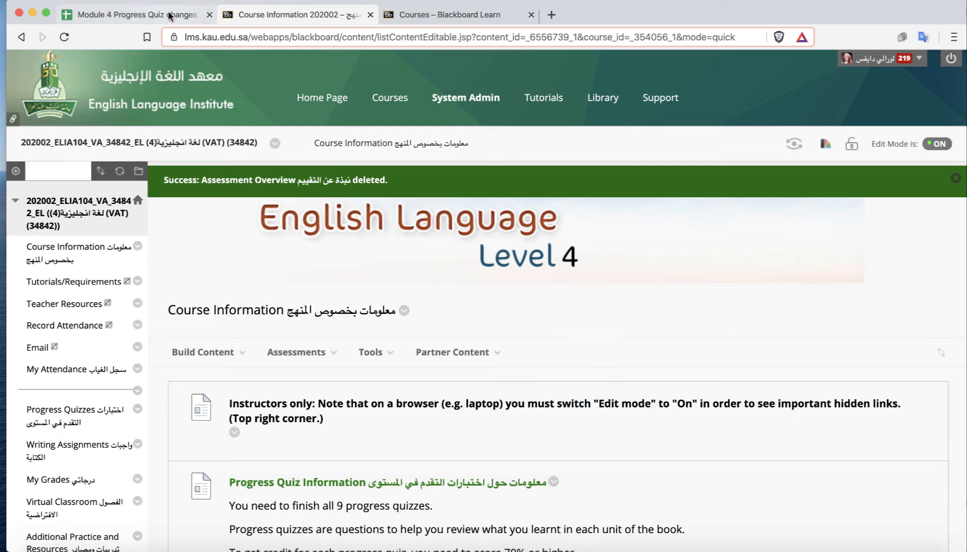
{"action": "left_click", "coordinate": [147, 17]}
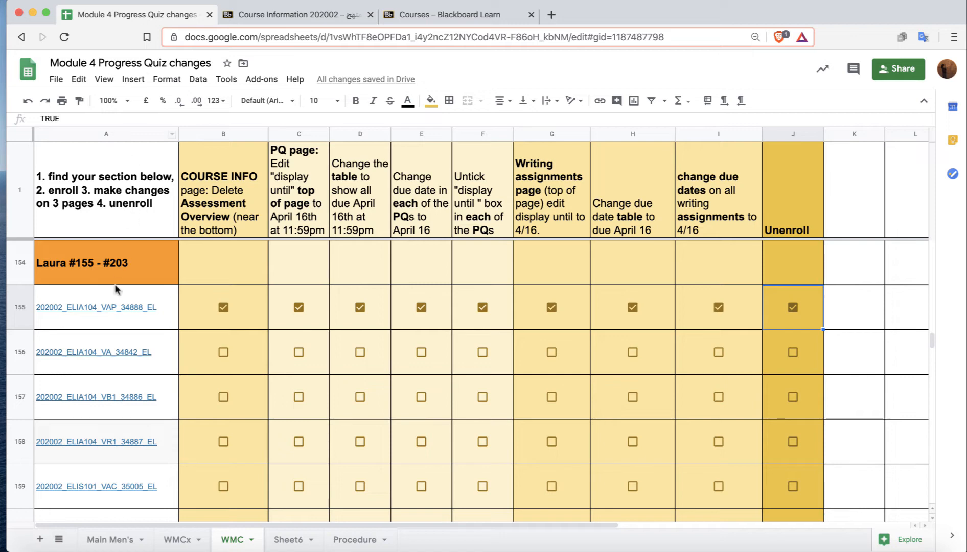
{"action": "left_click", "coordinate": [223, 352]}
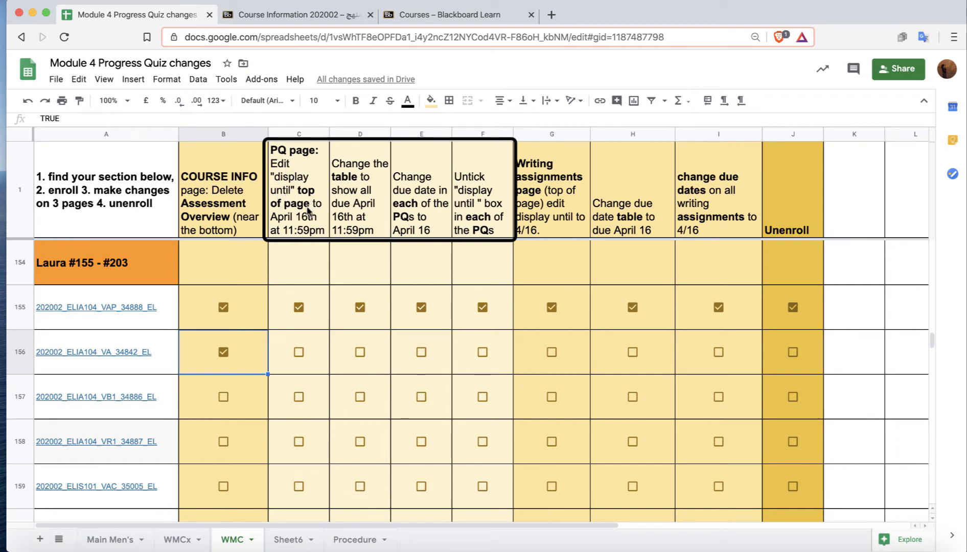
Return to the course and open its Progress Quizzes page.
{"action": "left_click", "coordinate": [284, 15]}
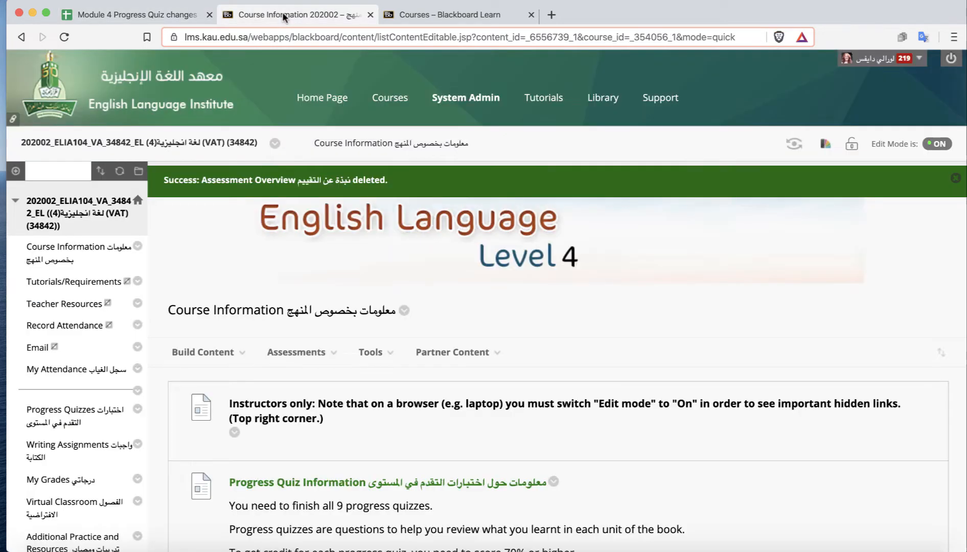
{"action": "left_click", "coordinate": [58, 415]}
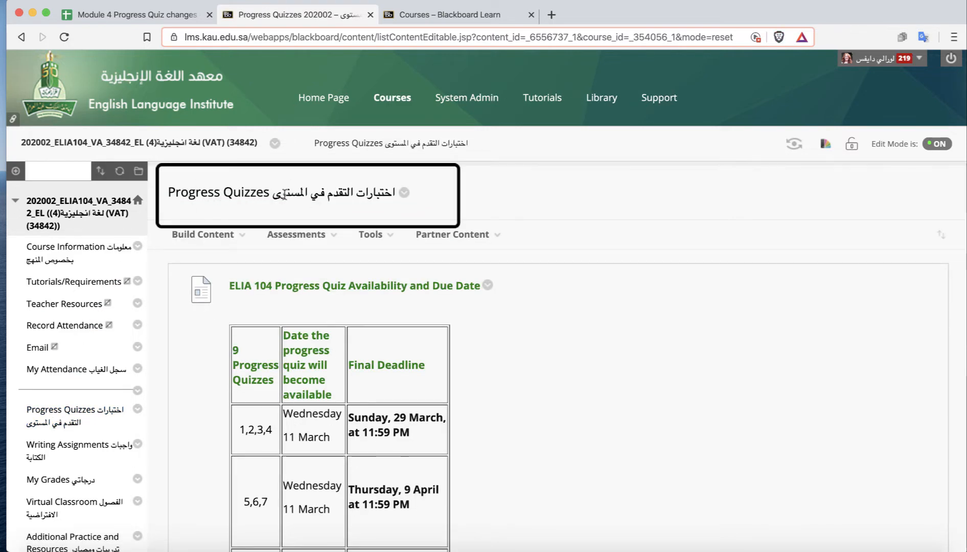
Set the Progress Quizzes folder's Display Until date to 04/16/2020 and submit the change.
{"action": "left_click", "coordinate": [404, 193]}
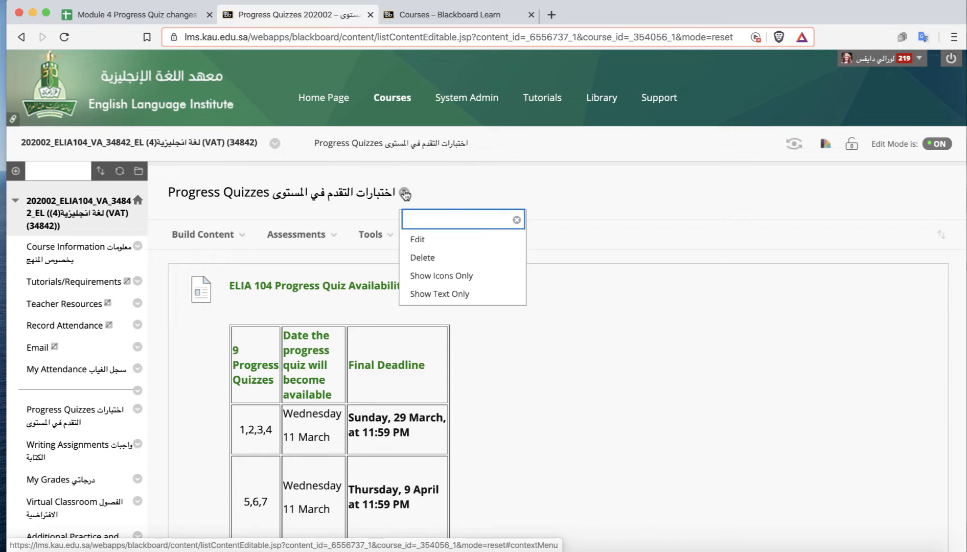
{"action": "left_click", "coordinate": [417, 241]}
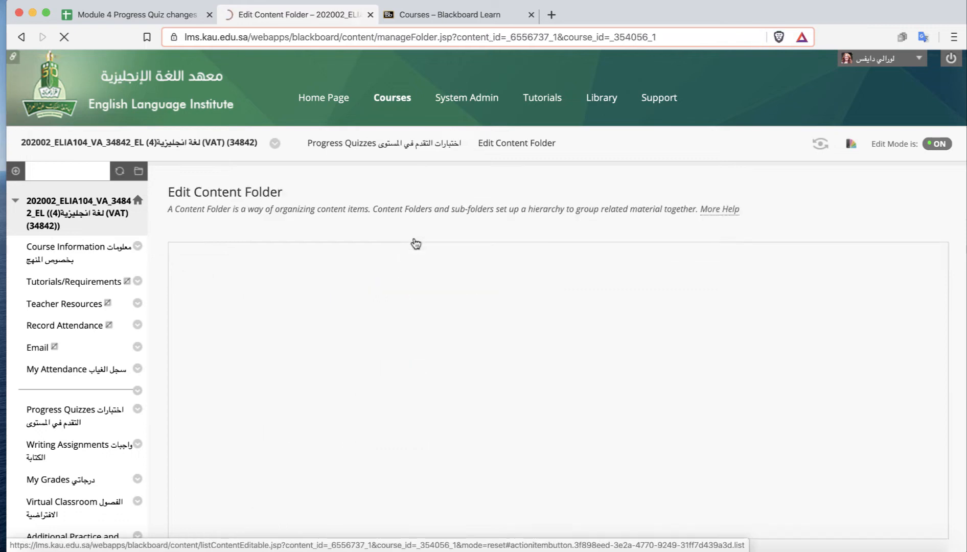
{"action": "scroll", "coordinate": [678, 339], "scroll_direction": "down", "scroll_amount": 5}
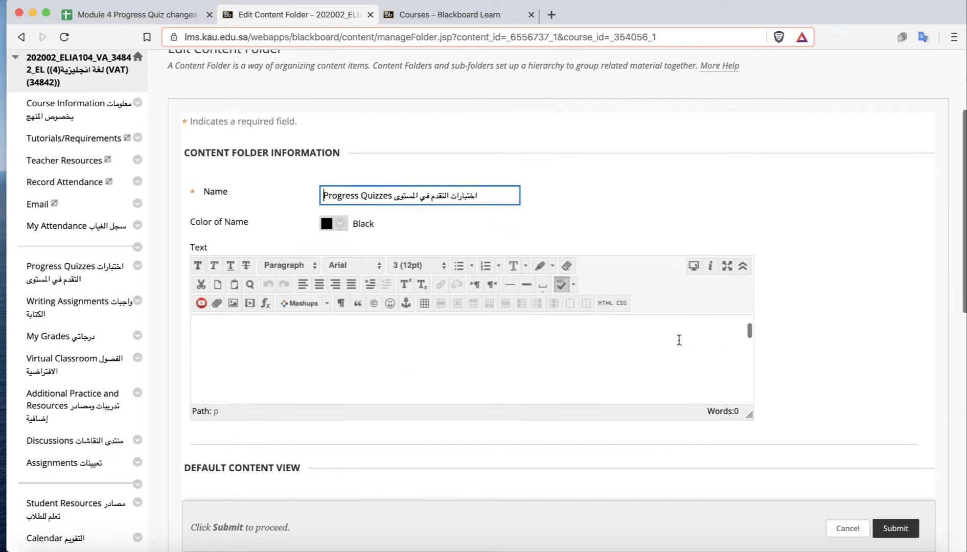
{"action": "scroll", "coordinate": [833, 348], "scroll_direction": "down", "scroll_amount": 4}
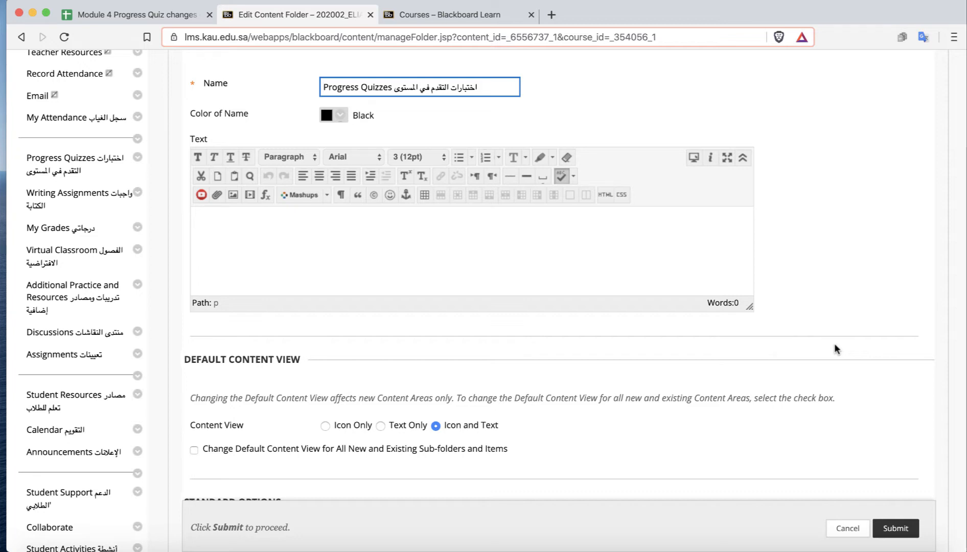
{"action": "scroll", "coordinate": [835, 345], "scroll_direction": "down", "scroll_amount": 7}
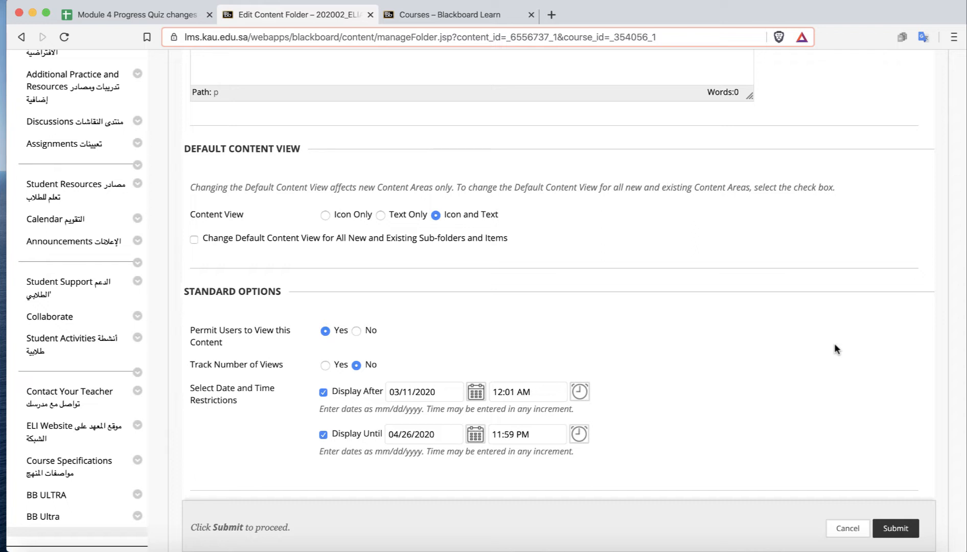
{"action": "scroll", "coordinate": [835, 348], "scroll_direction": "down", "scroll_amount": 3}
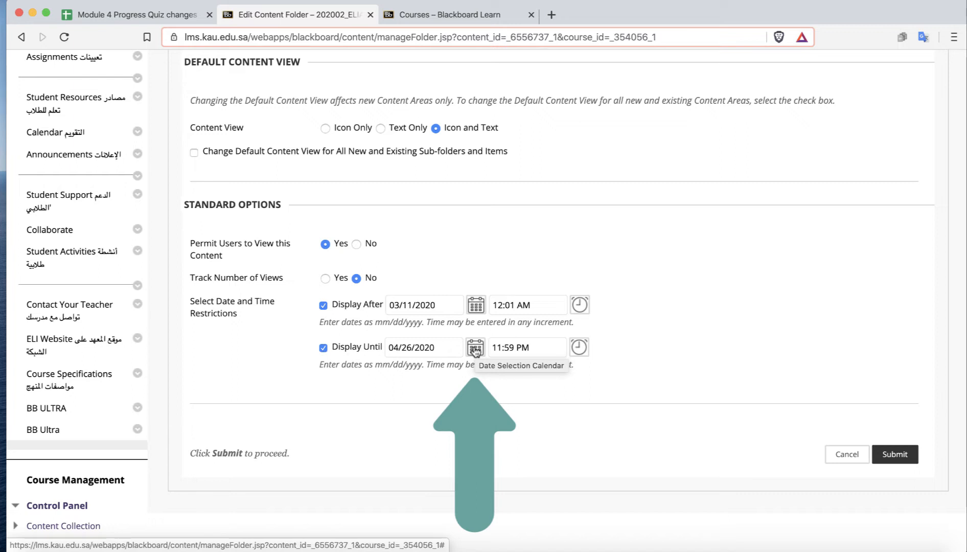
{"action": "left_click", "coordinate": [419, 357]}
{"action": "left_click", "coordinate": [475, 348]}
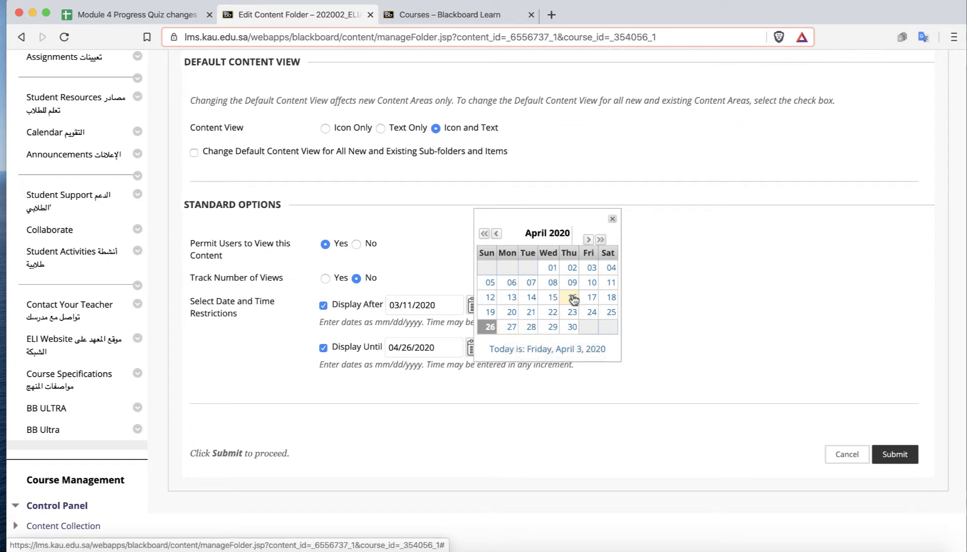
{"action": "left_click", "coordinate": [573, 299]}
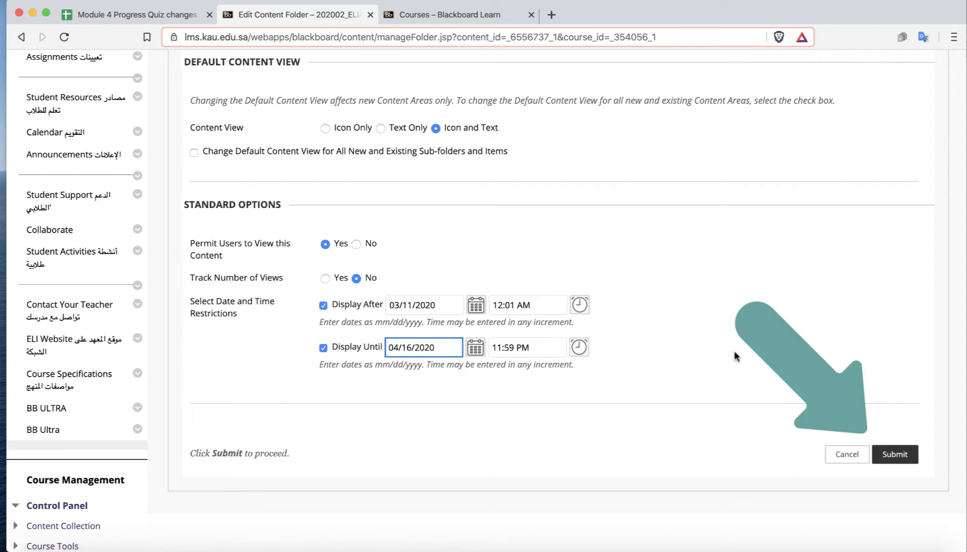
{"action": "left_click", "coordinate": [892, 454]}
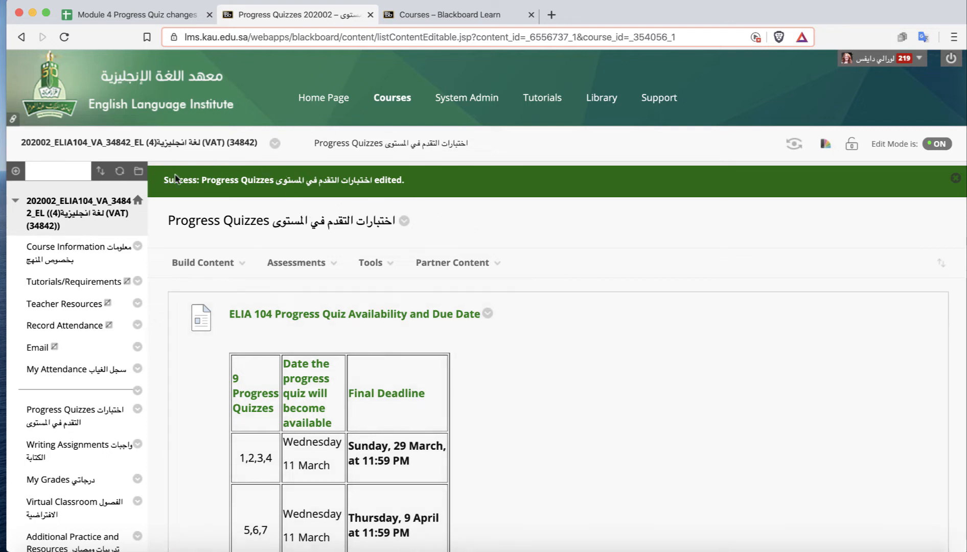
Tick the PQ page checkbox for the 202002_ELIA104_VA_34842_EL row in the tracking spreadsheet.
{"action": "left_click", "coordinate": [162, 17]}
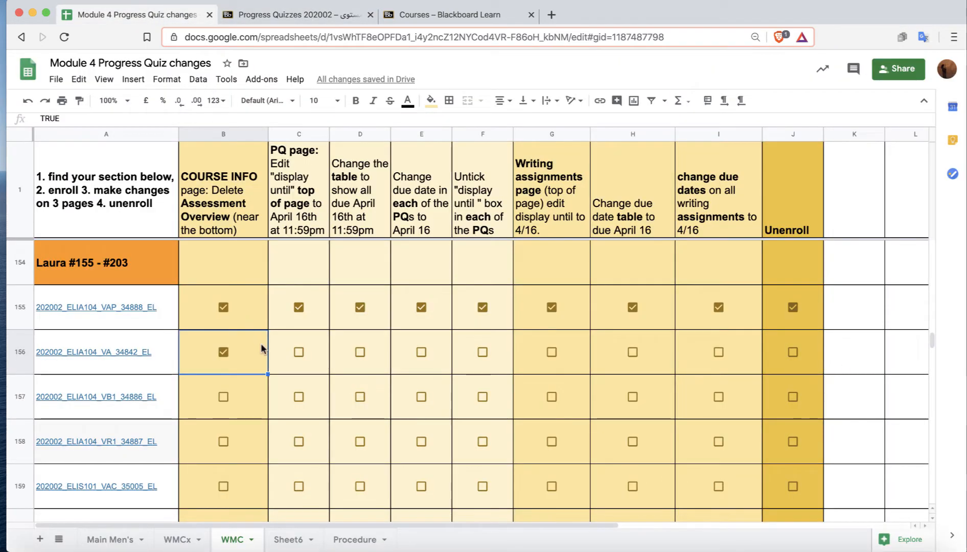
{"action": "left_click", "coordinate": [299, 352]}
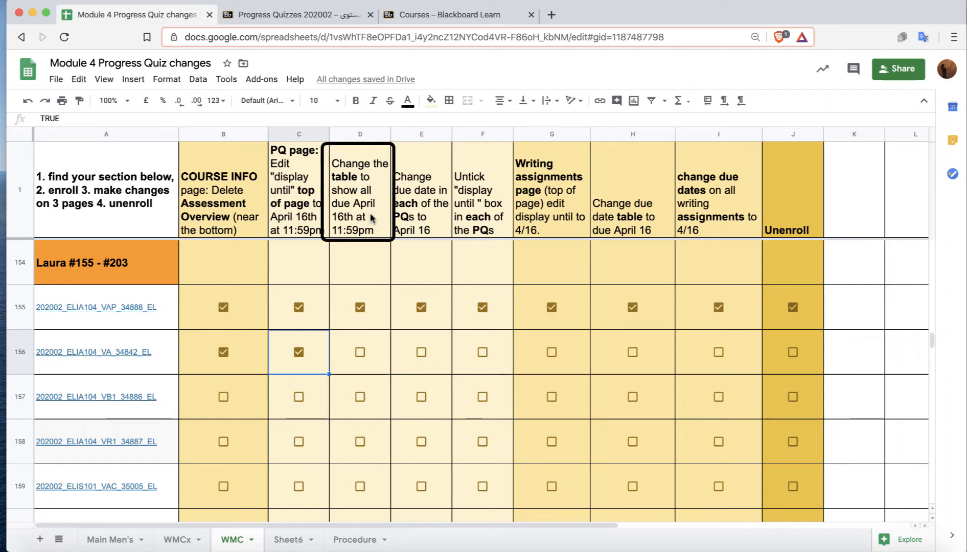
Edit the ELIA 104 Progress Quiz Availability and Due Date item, changing the first deadline to April 16, at 11:59 PM.
{"action": "left_click", "coordinate": [326, 11]}
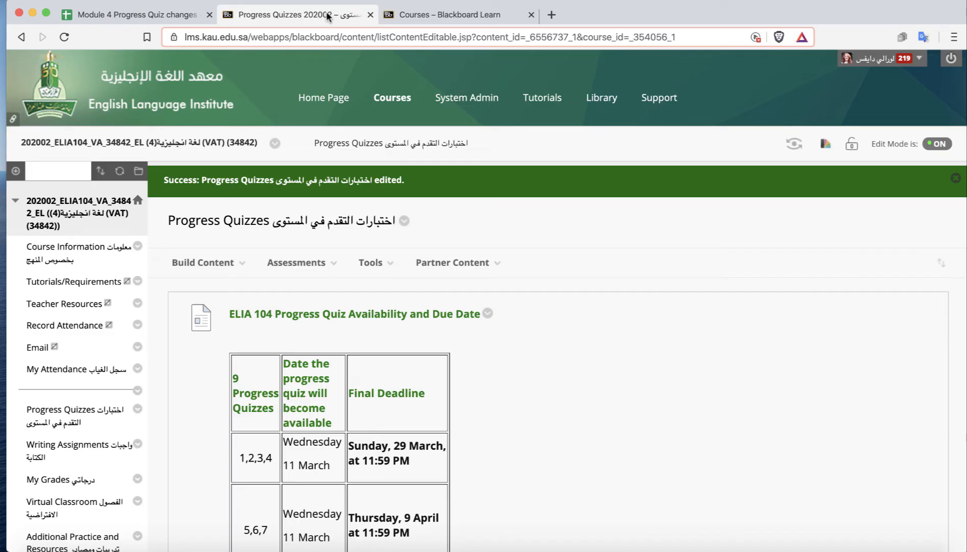
{"action": "left_click", "coordinate": [298, 262]}
{"action": "scroll", "coordinate": [556, 455], "scroll_direction": "down", "scroll_amount": 5}
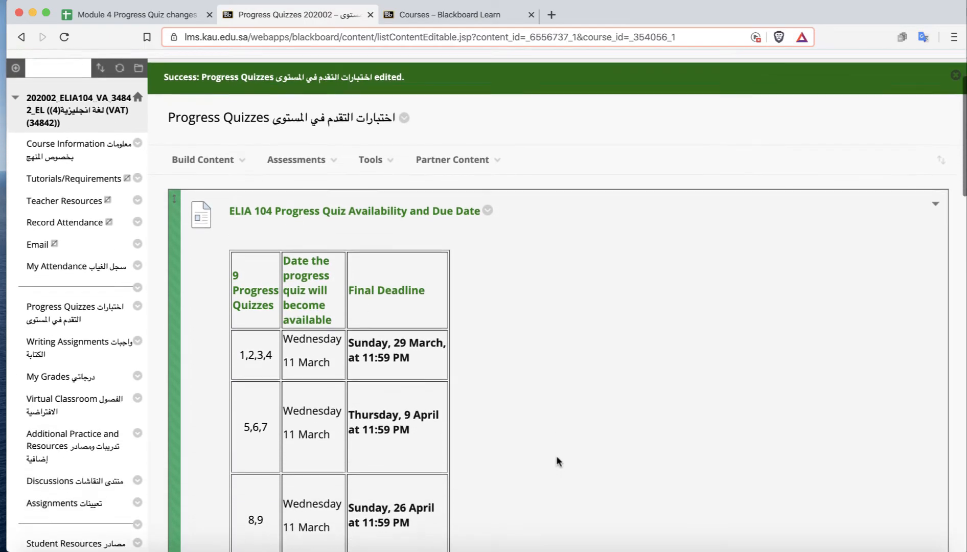
{"action": "scroll", "coordinate": [556, 457], "scroll_direction": "down", "scroll_amount": 2}
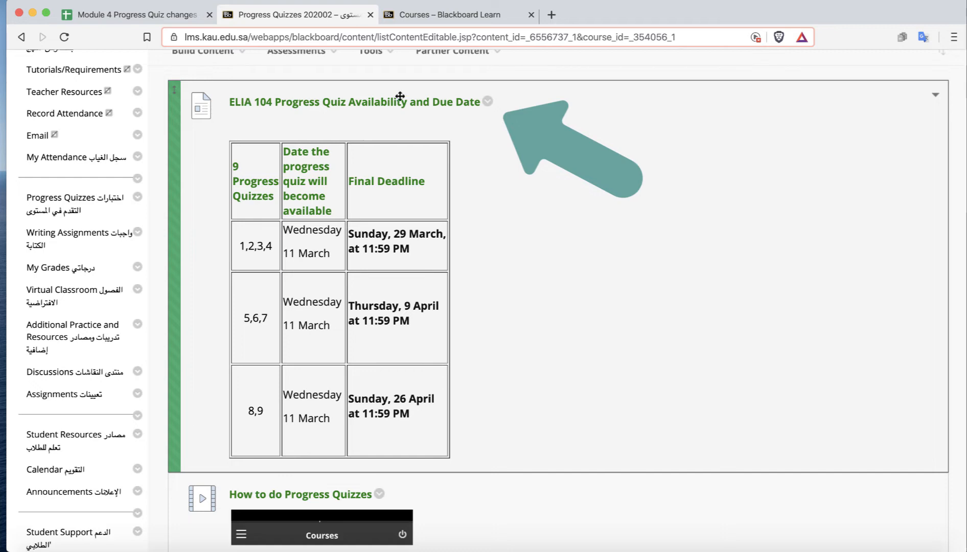
{"action": "left_click", "coordinate": [488, 102]}
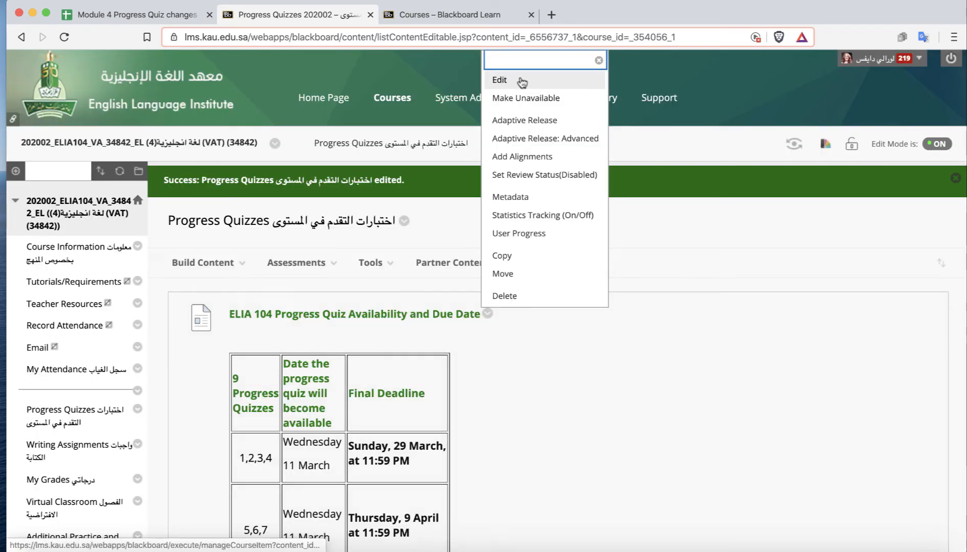
{"action": "left_click", "coordinate": [505, 83]}
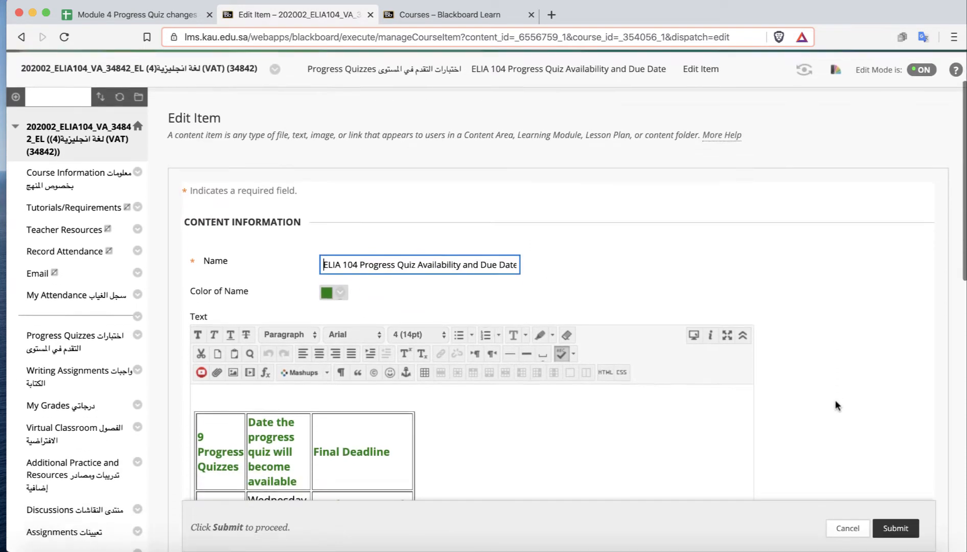
{"action": "scroll", "coordinate": [834, 400], "scroll_direction": "down", "scroll_amount": 6}
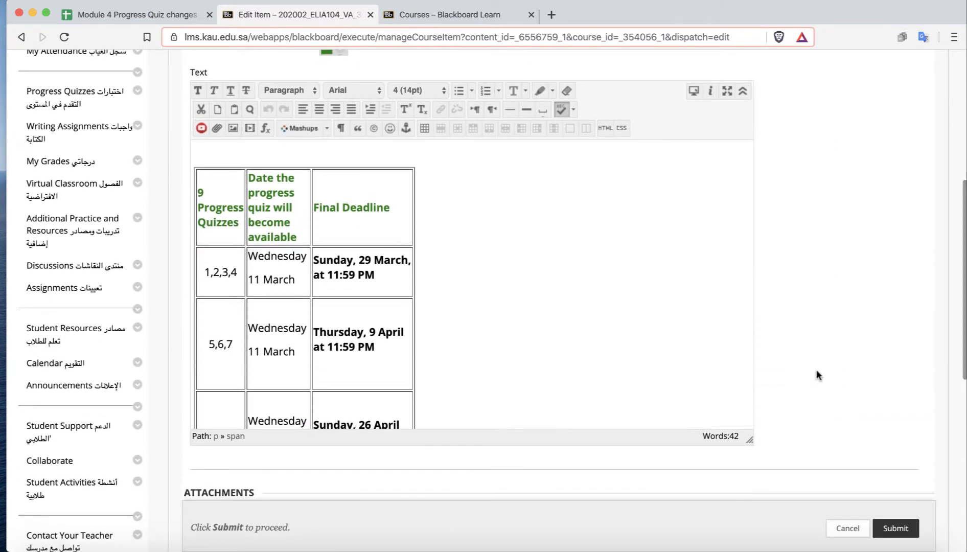
{"action": "left_click", "coordinate": [409, 259]}
{"action": "type", "text": ","}
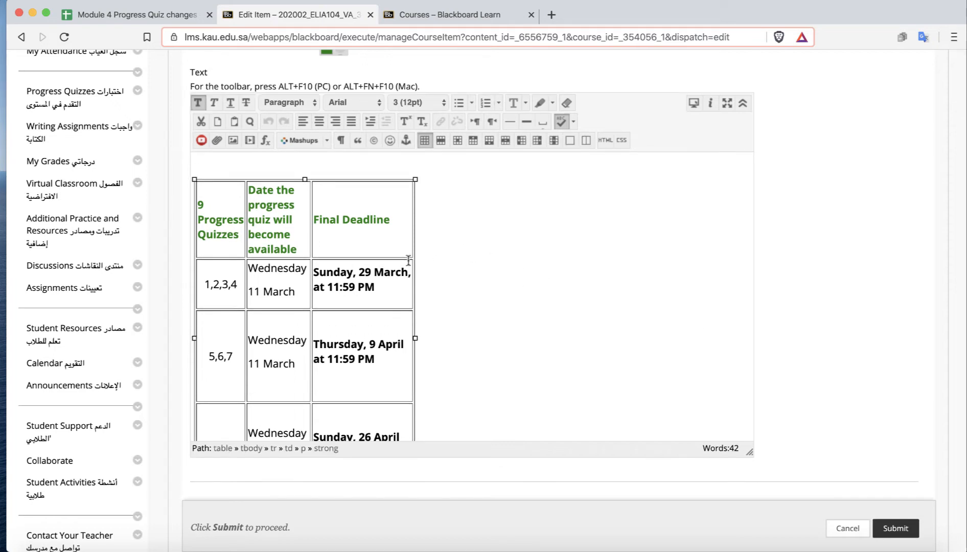
{"action": "left_click_drag", "start_coordinate": [408, 271], "coordinate": [313, 267]}
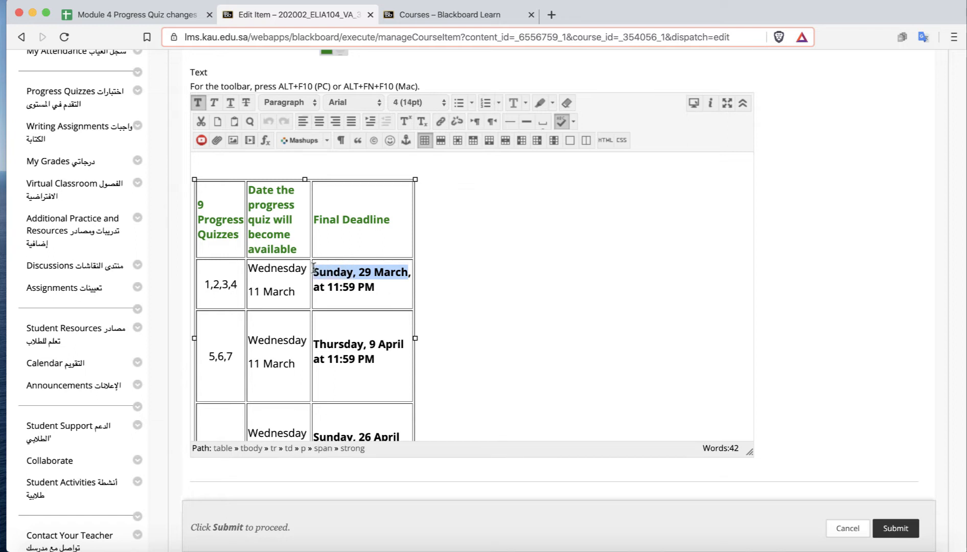
{"action": "type", "text": "Apri"}
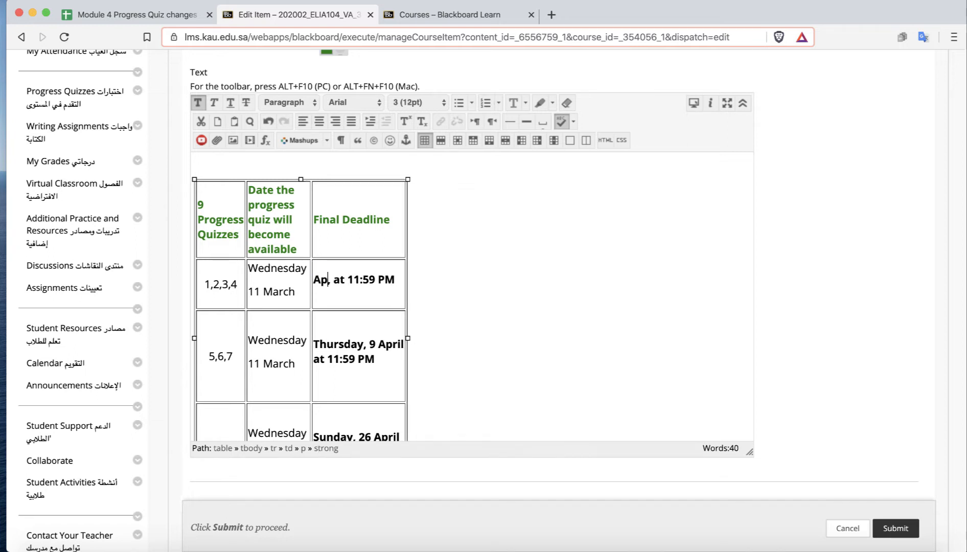
{"action": "type", "text": "l 16"}
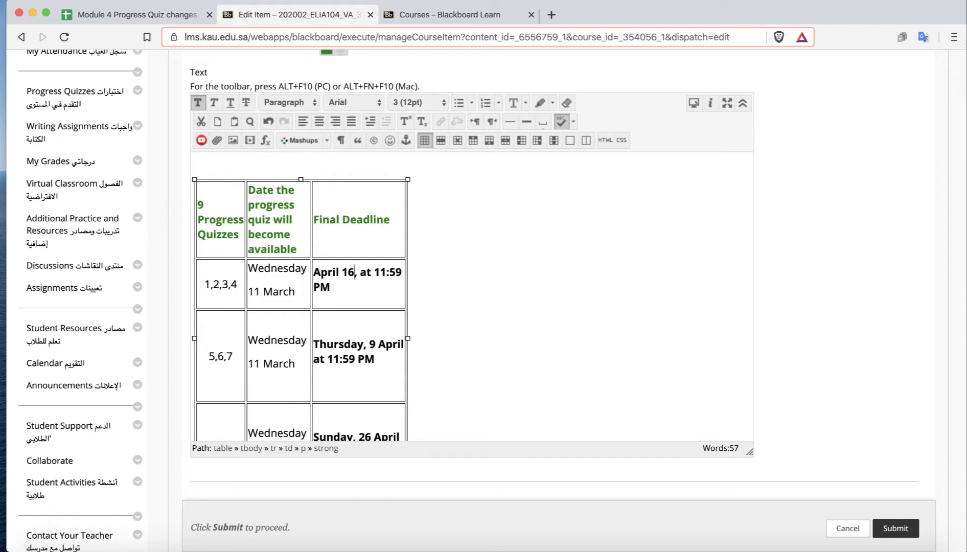
Change the second quiz group's deadline in the table to Thursday, 16 April.
{"action": "left_click_drag", "start_coordinate": [375, 346], "coordinate": [332, 333]}
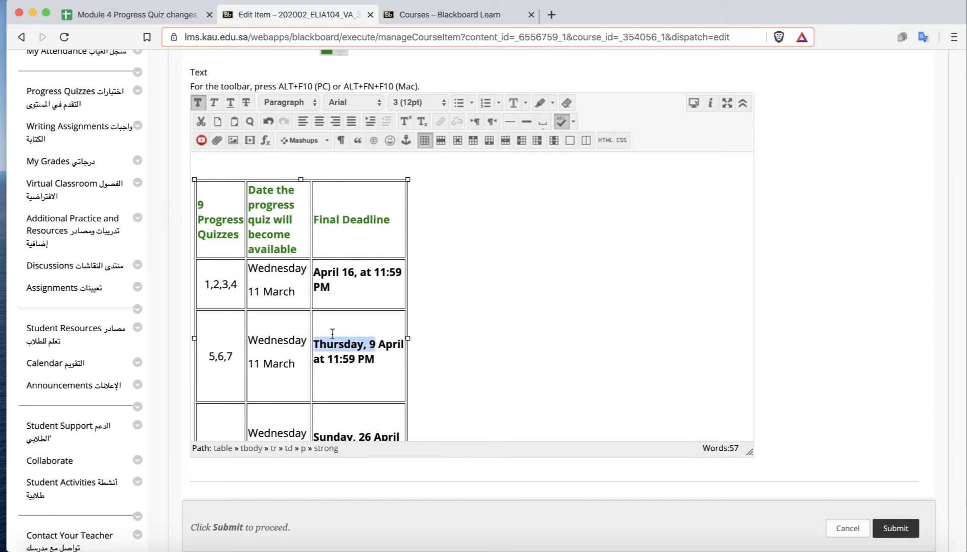
{"action": "left_click", "coordinate": [378, 346]}
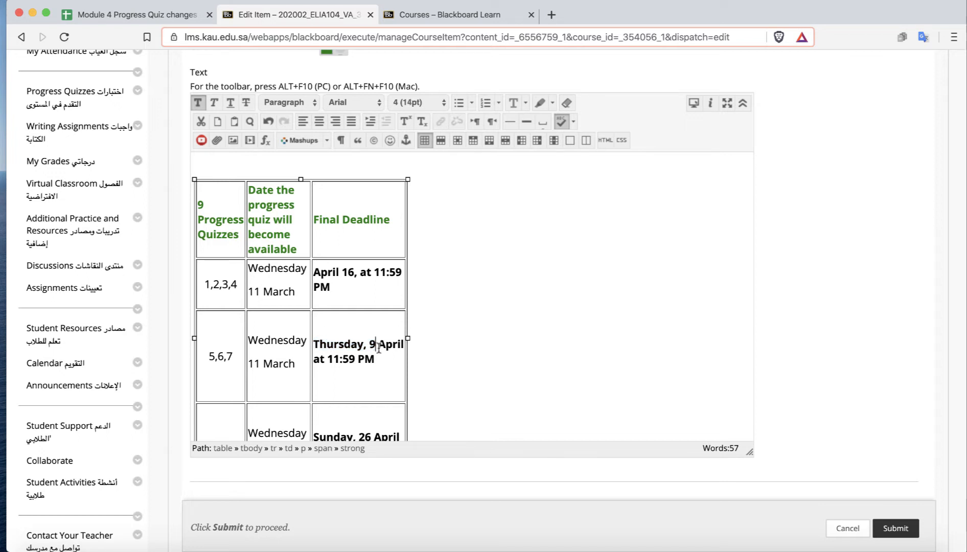
{"action": "key", "text": "BackSpace"}
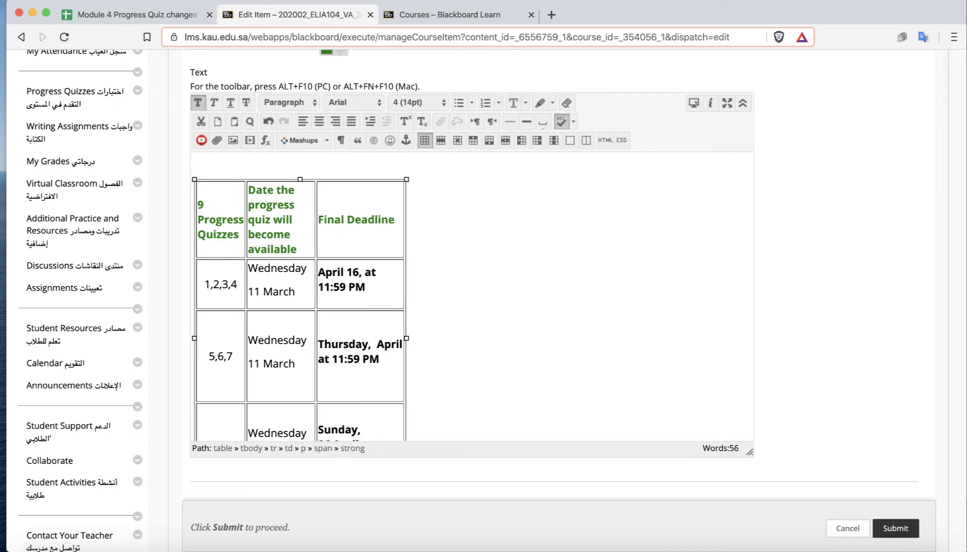
{"action": "type", "text": "16"}
Change the third quiz group's deadline to 16 April at 11:59 PM and submit the item.
{"action": "scroll", "coordinate": [416, 373], "scroll_direction": "down", "scroll_amount": 3}
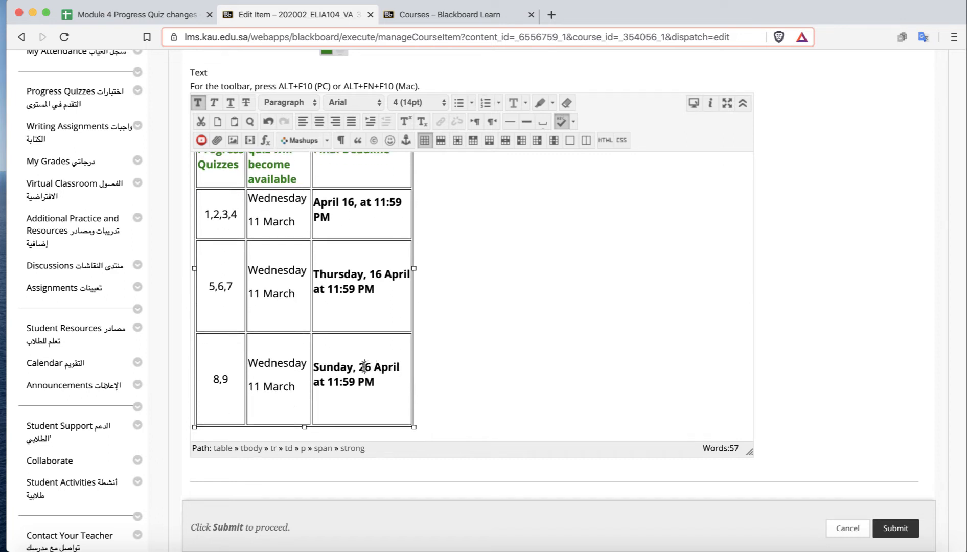
{"action": "left_click_drag", "start_coordinate": [362, 366], "coordinate": [314, 366]}
{"action": "type", "text": "1"}
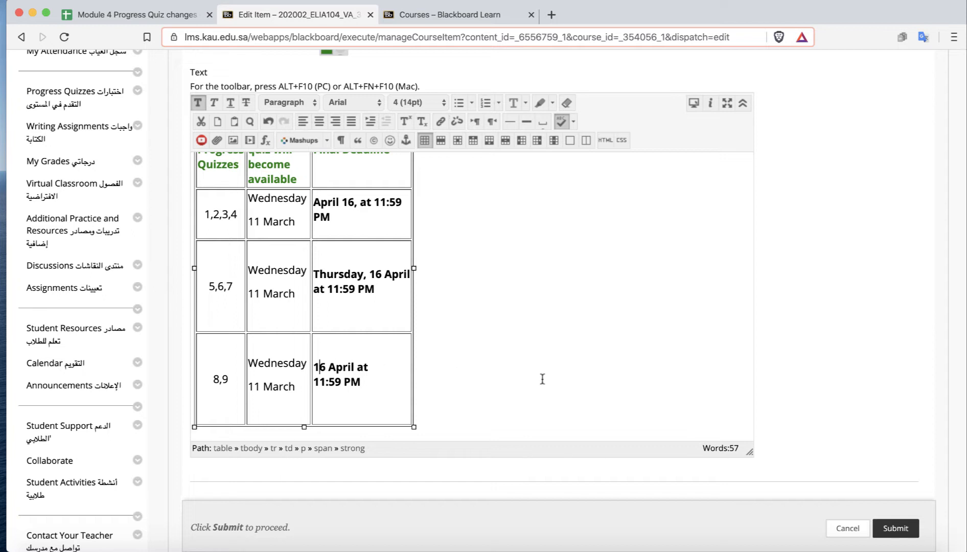
{"action": "scroll", "coordinate": [542, 378], "scroll_direction": "down", "scroll_amount": 1}
{"action": "scroll", "coordinate": [542, 378], "scroll_direction": "up", "scroll_amount": 2}
{"action": "scroll", "coordinate": [542, 378], "scroll_direction": "up", "scroll_amount": 2}
{"action": "scroll", "coordinate": [542, 379], "scroll_direction": "down", "scroll_amount": 4}
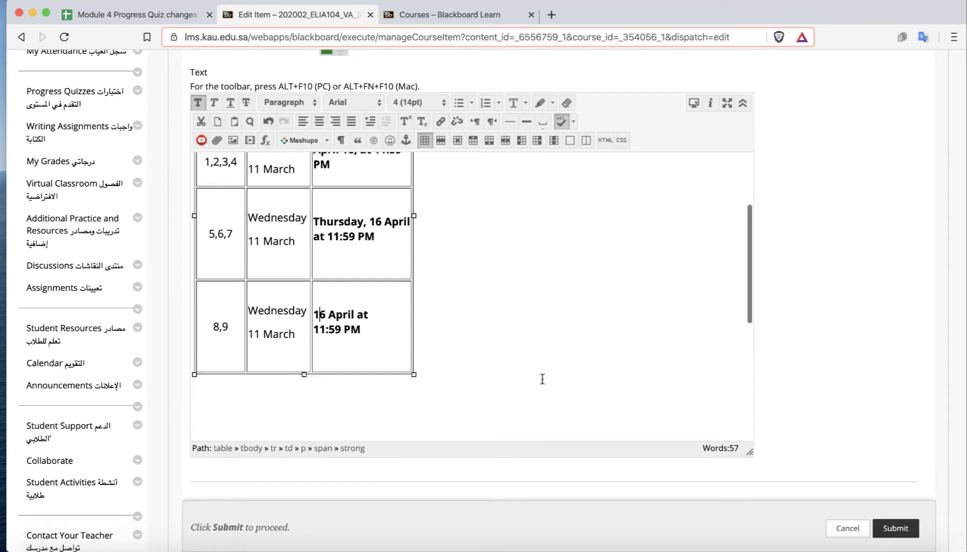
{"action": "scroll", "coordinate": [542, 378], "scroll_direction": "down", "scroll_amount": 1}
{"action": "scroll", "coordinate": [542, 379], "scroll_direction": "up", "scroll_amount": 3}
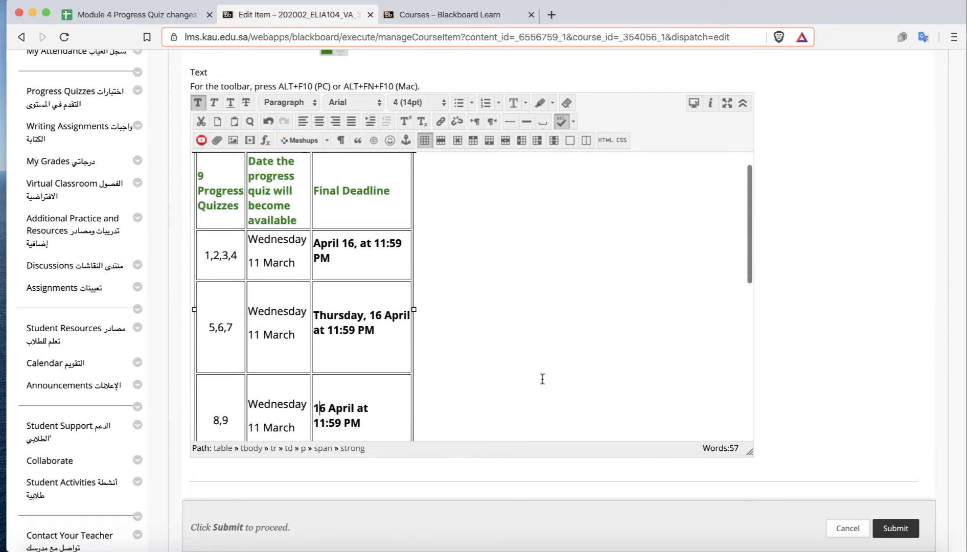
{"action": "scroll", "coordinate": [542, 379], "scroll_direction": "down", "scroll_amount": 8}
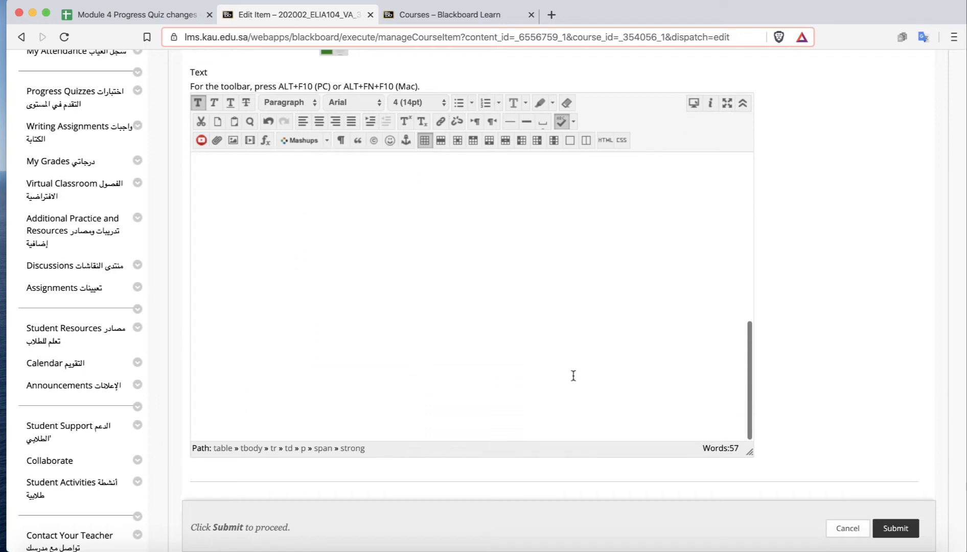
{"action": "scroll", "coordinate": [842, 388], "scroll_direction": "down", "scroll_amount": 4}
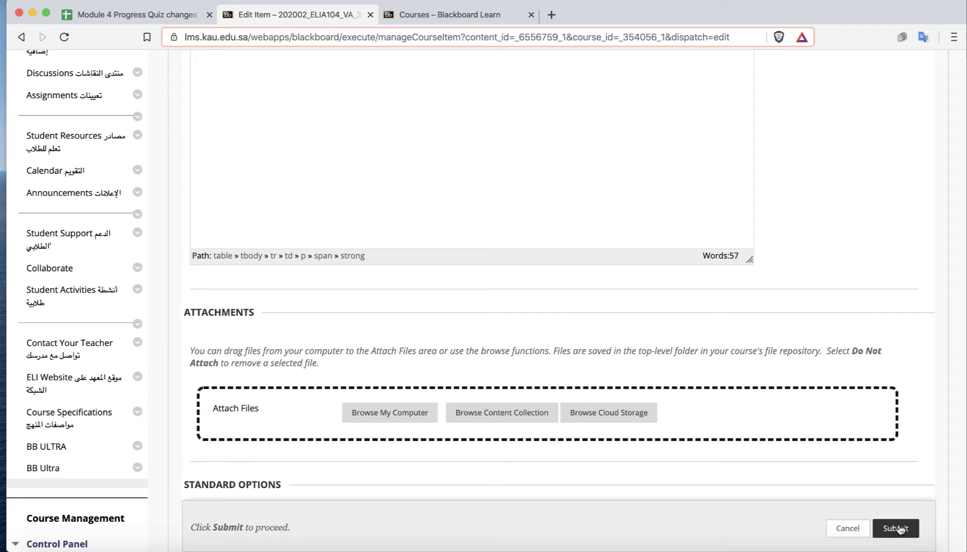
{"action": "left_click", "coordinate": [895, 528]}
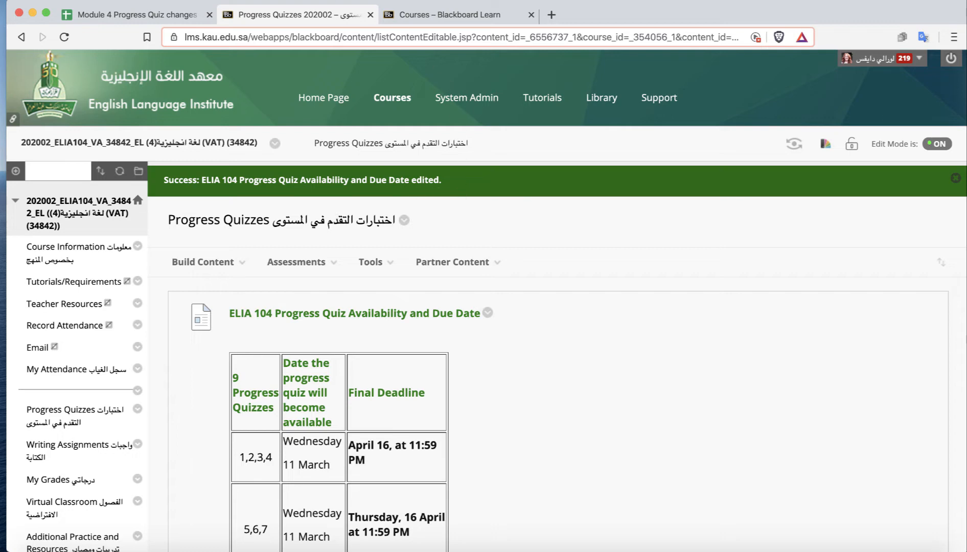
Tick the table checkbox for the 202002_ELIA104_VA_34842_EL row and return to the Progress Quizzes page.
{"action": "left_click", "coordinate": [107, 14]}
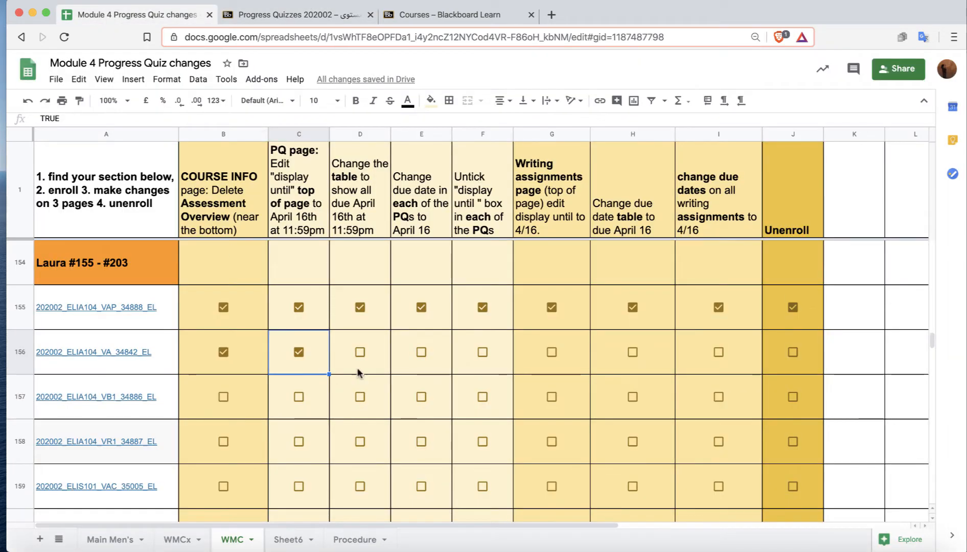
{"action": "left_click", "coordinate": [359, 352]}
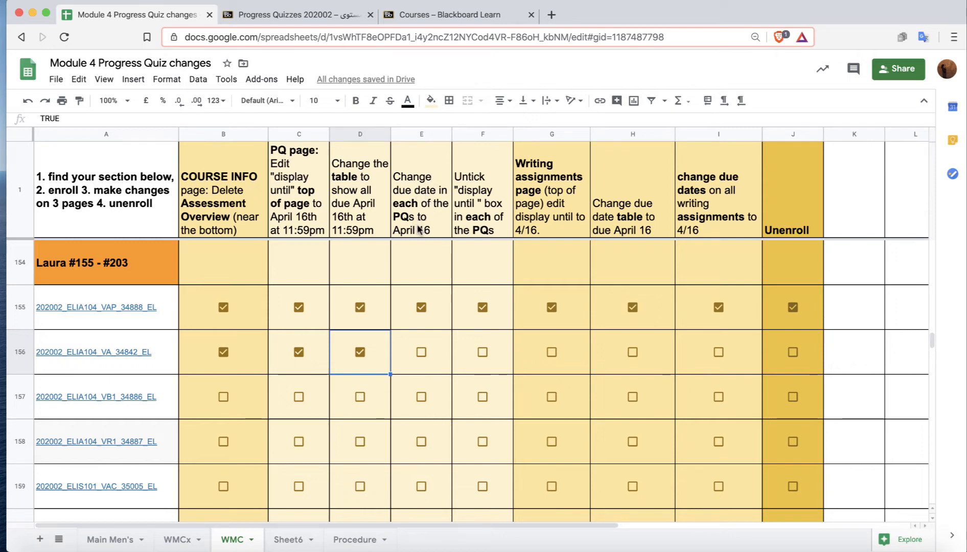
{"action": "left_click", "coordinate": [311, 15]}
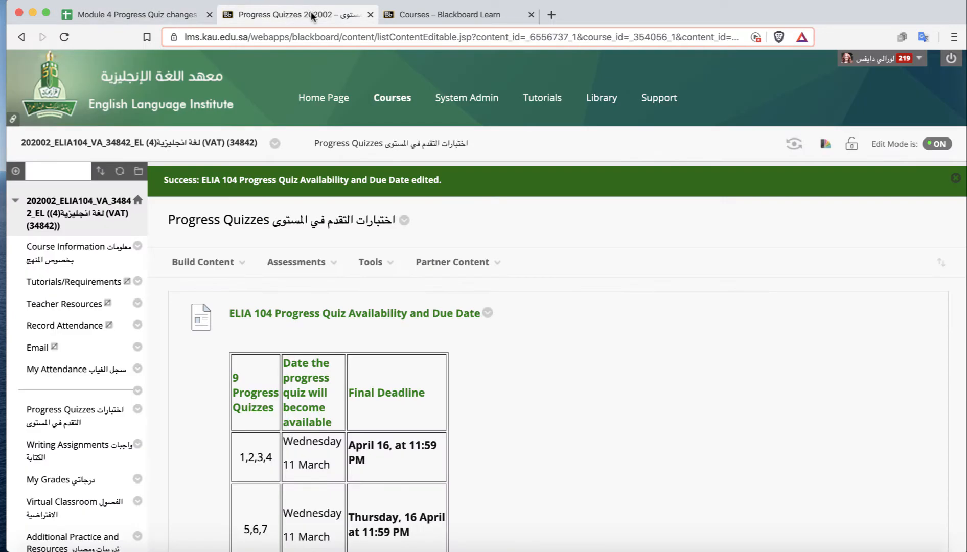
{"action": "scroll", "coordinate": [643, 395], "scroll_direction": "down", "scroll_amount": 20}
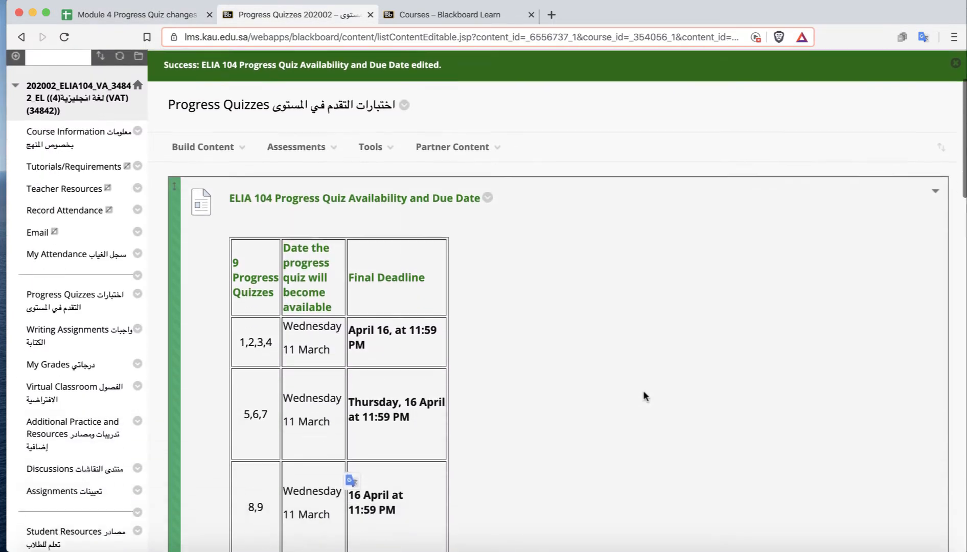
Review the Progress Quizzes list and the section's row in the tracking spreadsheet.
{"action": "scroll", "coordinate": [643, 396], "scroll_direction": "down", "scroll_amount": 9}
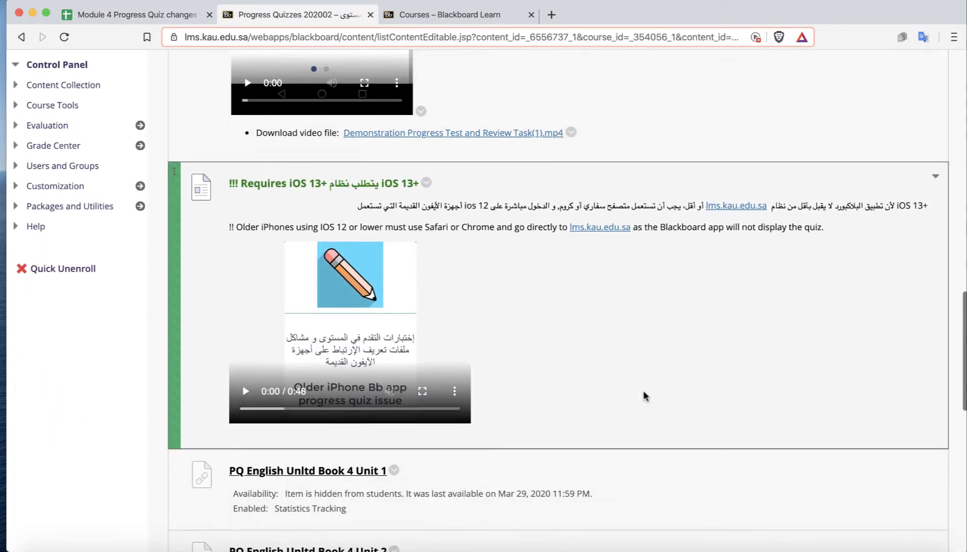
{"action": "scroll", "coordinate": [642, 396], "scroll_direction": "down", "scroll_amount": 5}
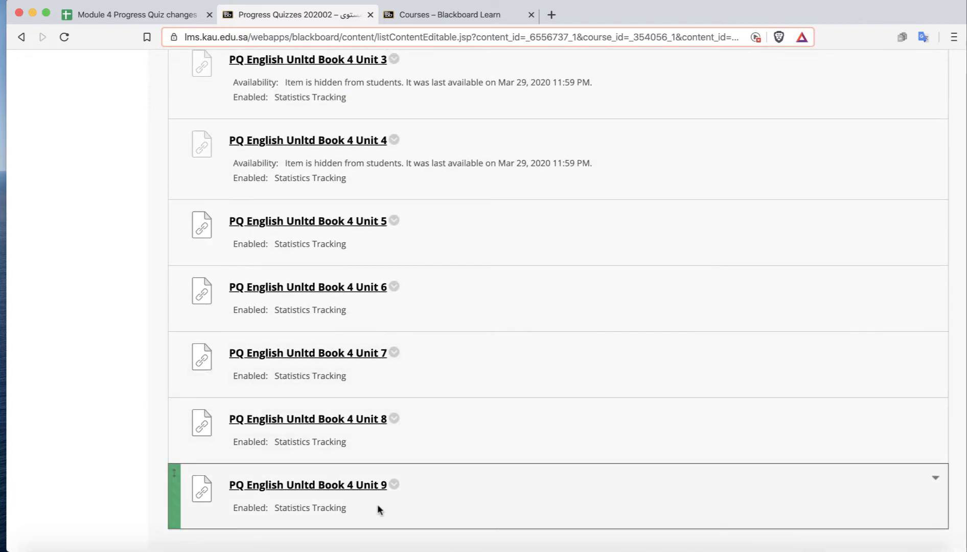
{"action": "scroll", "coordinate": [594, 396], "scroll_direction": "up", "scroll_amount": 7}
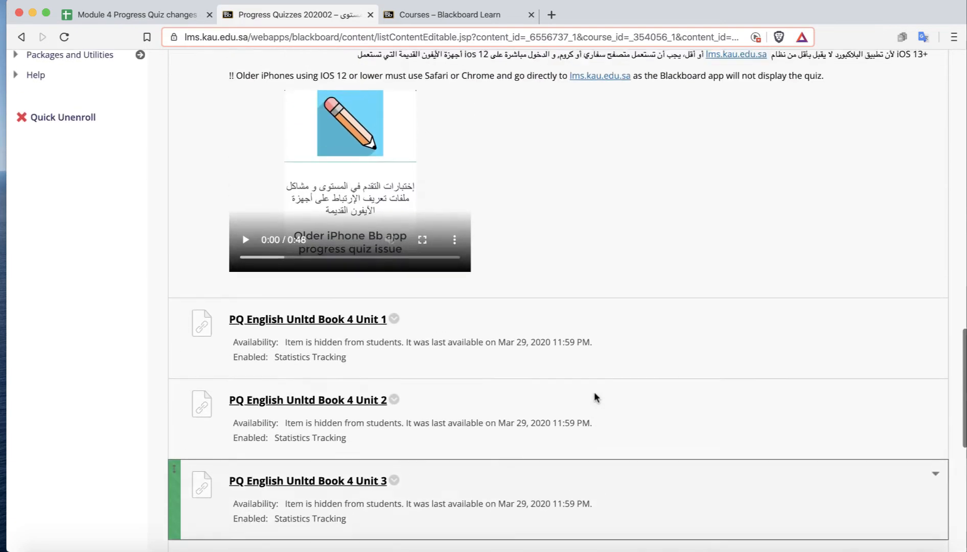
{"action": "scroll", "coordinate": [594, 397], "scroll_direction": "up", "scroll_amount": 3}
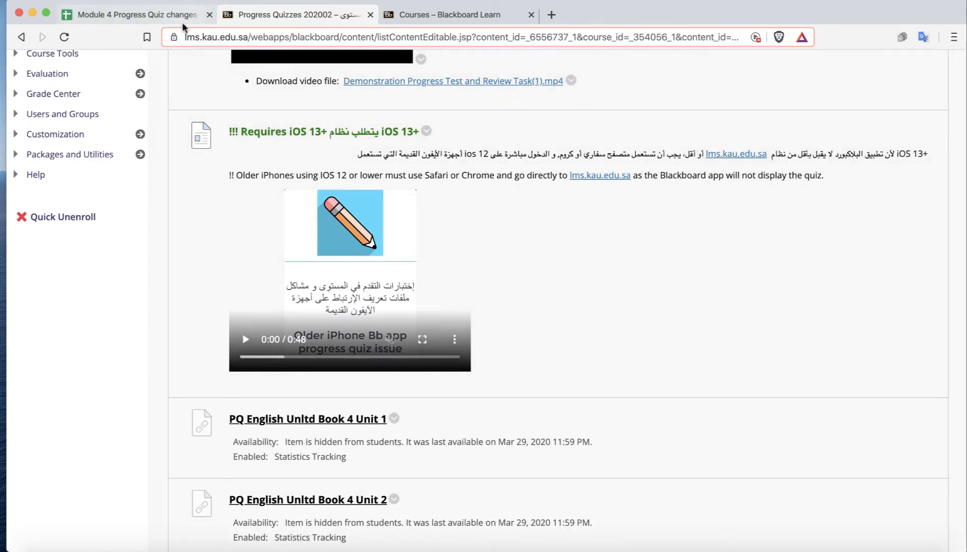
{"action": "left_click", "coordinate": [173, 13]}
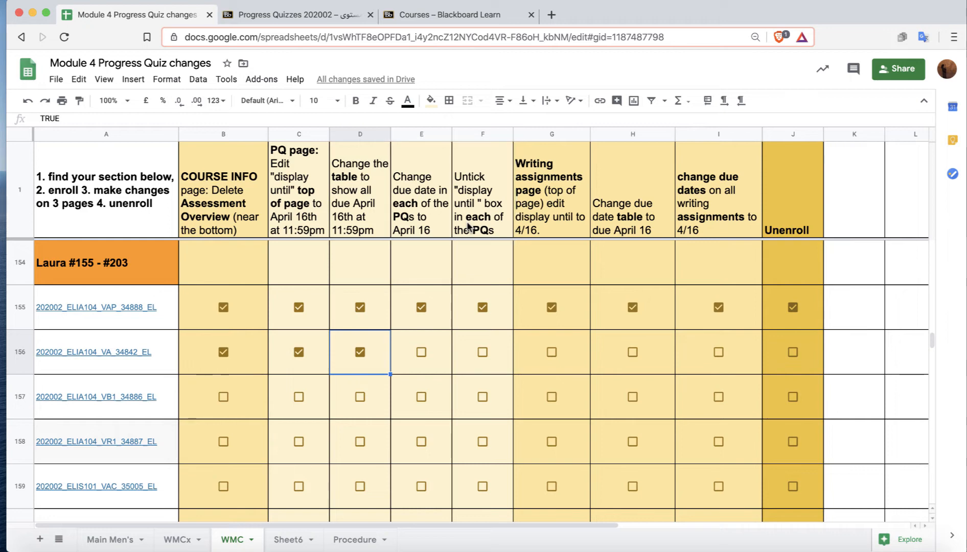
{"action": "left_click", "coordinate": [298, 15]}
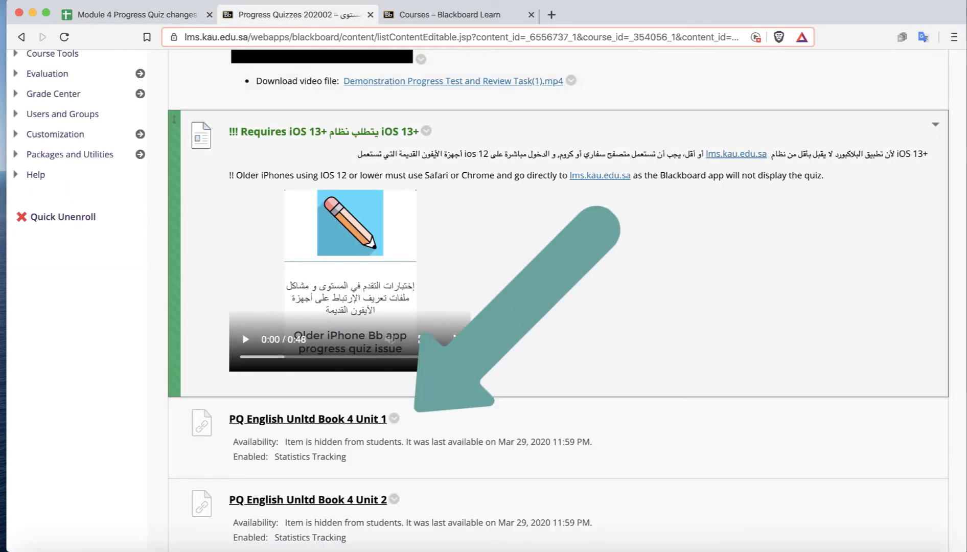
Edit PQ English Unltd Book 4 Unit 1, setting its due date to 04/16/2020 and unticking Display Until, then submit.
{"action": "left_click", "coordinate": [395, 419]}
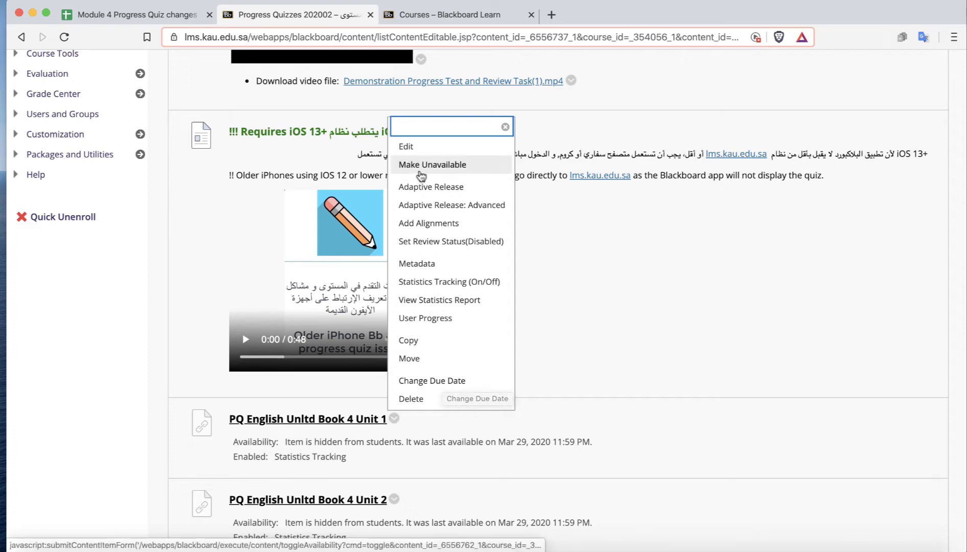
{"action": "left_click", "coordinate": [404, 147]}
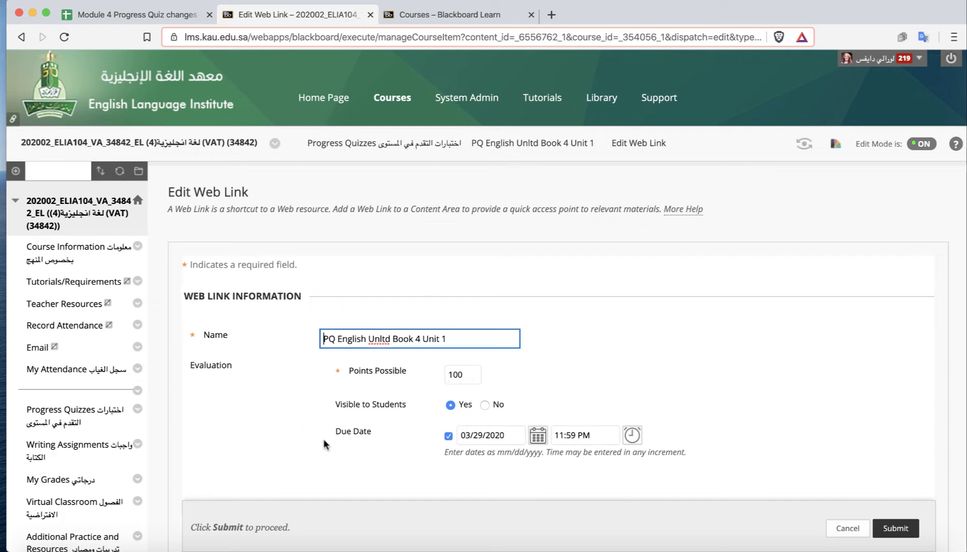
{"action": "left_click", "coordinate": [536, 441]}
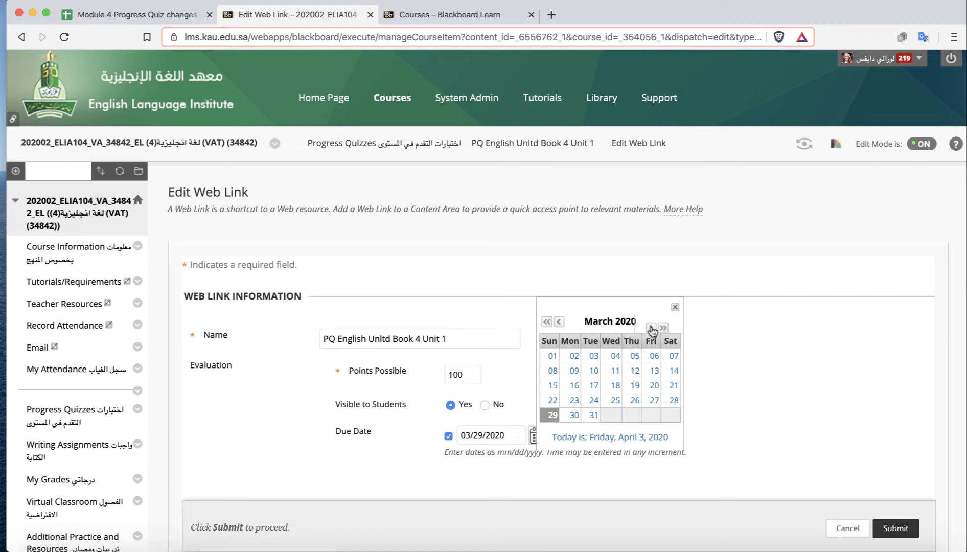
{"action": "left_click", "coordinate": [650, 327]}
{"action": "left_click", "coordinate": [635, 384]}
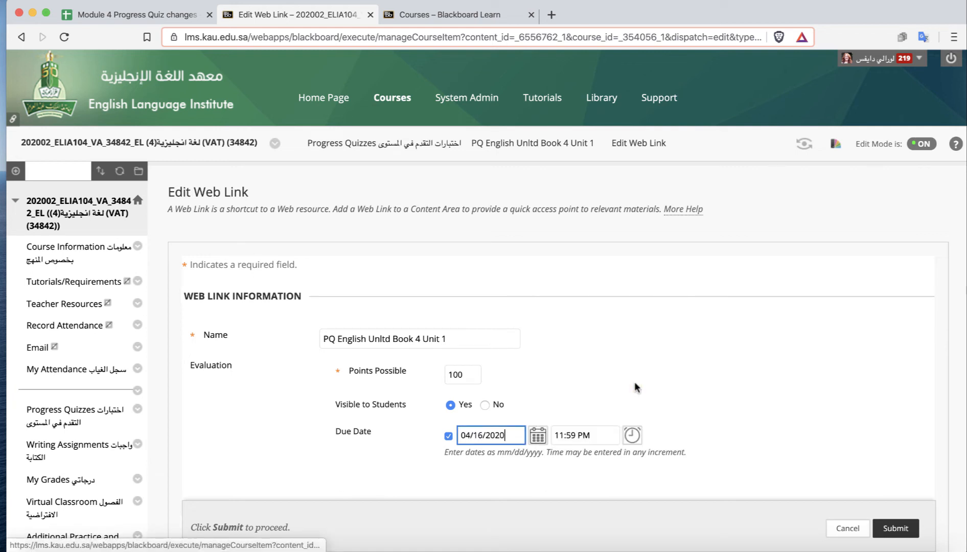
{"action": "scroll", "coordinate": [778, 378], "scroll_direction": "down", "scroll_amount": 15}
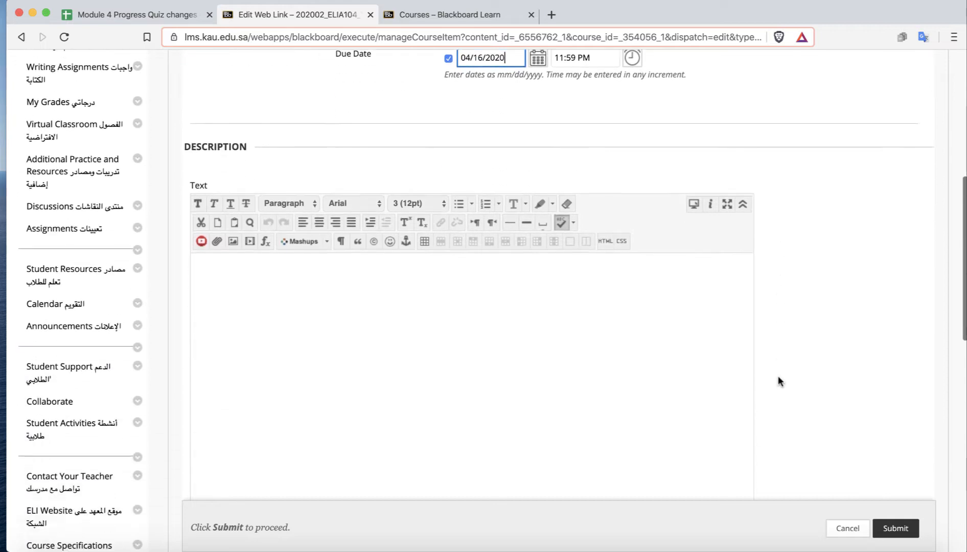
{"action": "scroll", "coordinate": [778, 376], "scroll_direction": "down", "scroll_amount": 5}
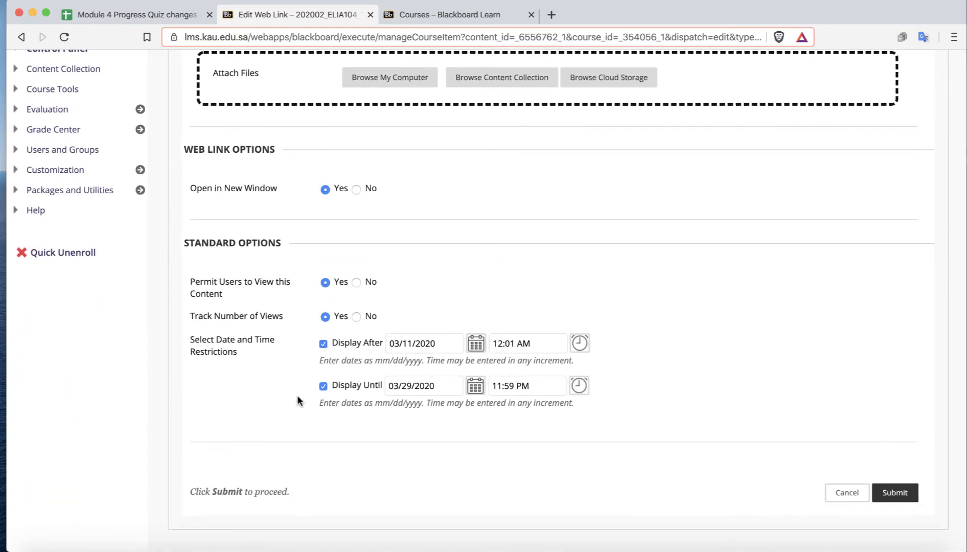
{"action": "left_click", "coordinate": [322, 386]}
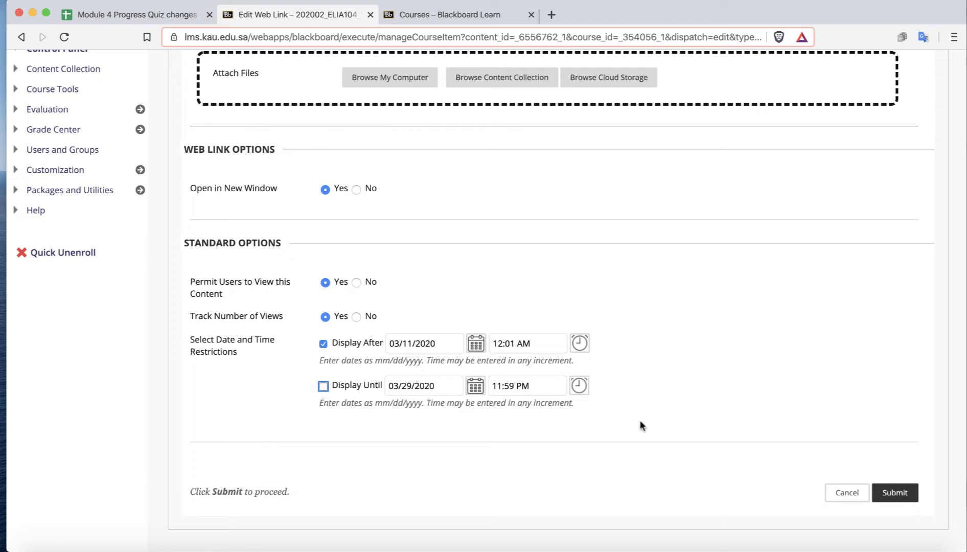
{"action": "left_click", "coordinate": [895, 494]}
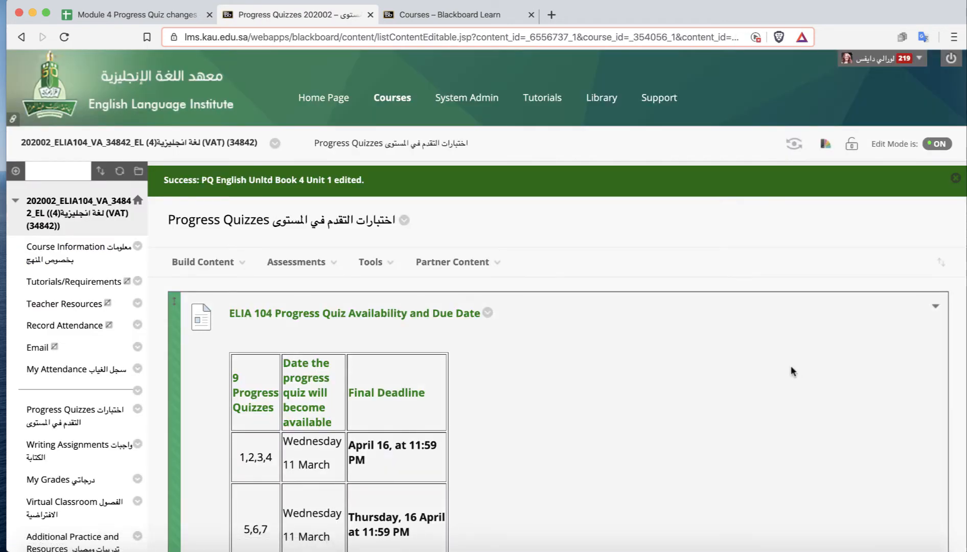
Examine the Progress Quizzes page and the quiz links below the deadline table.
{"action": "scroll", "coordinate": [791, 367], "scroll_direction": "down", "scroll_amount": 5}
{"action": "scroll", "coordinate": [791, 365], "scroll_direction": "up", "scroll_amount": 5}
{"action": "scroll", "coordinate": [722, 383], "scroll_direction": "down", "scroll_amount": 1}
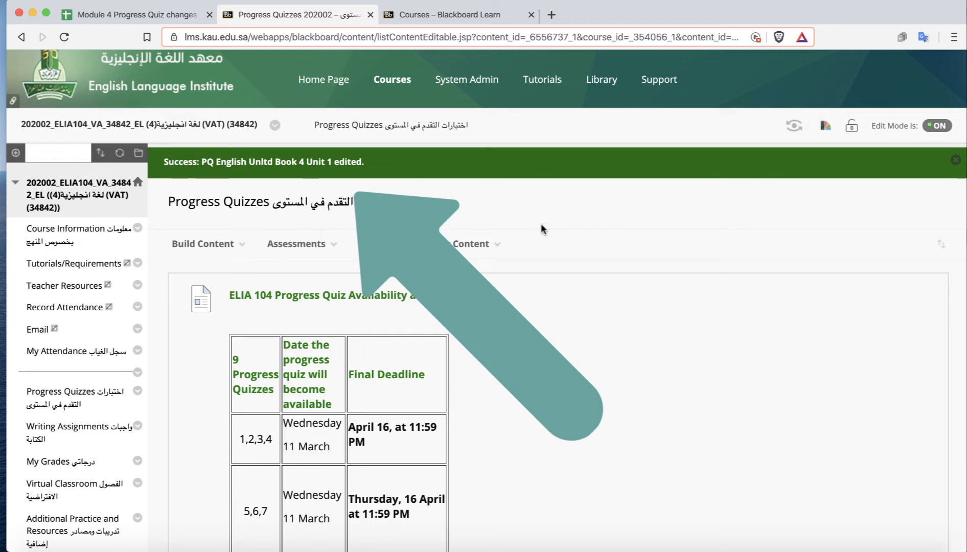
{"action": "scroll", "coordinate": [677, 274], "scroll_direction": "down", "scroll_amount": 2}
{"action": "scroll", "coordinate": [677, 276], "scroll_direction": "down", "scroll_amount": 4}
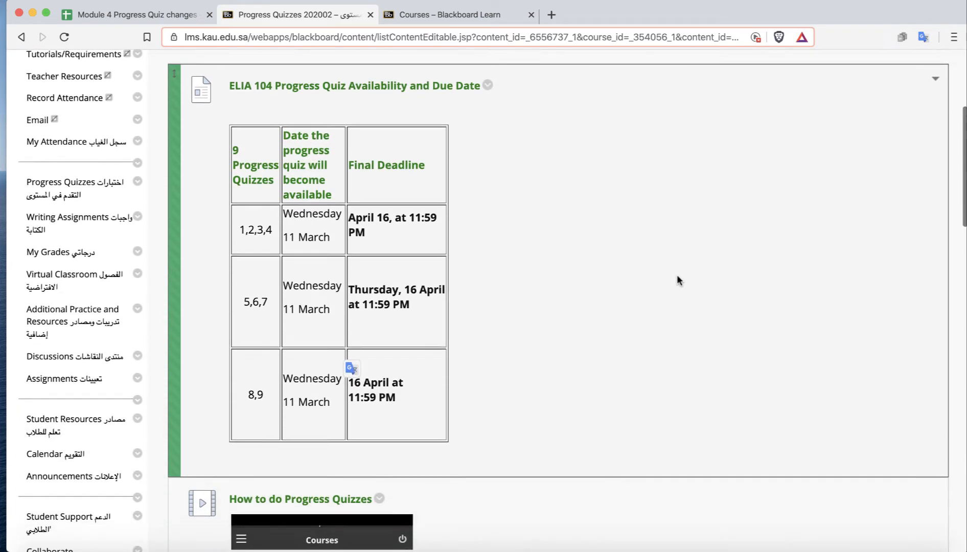
{"action": "scroll", "coordinate": [676, 274], "scroll_direction": "up", "scroll_amount": 5}
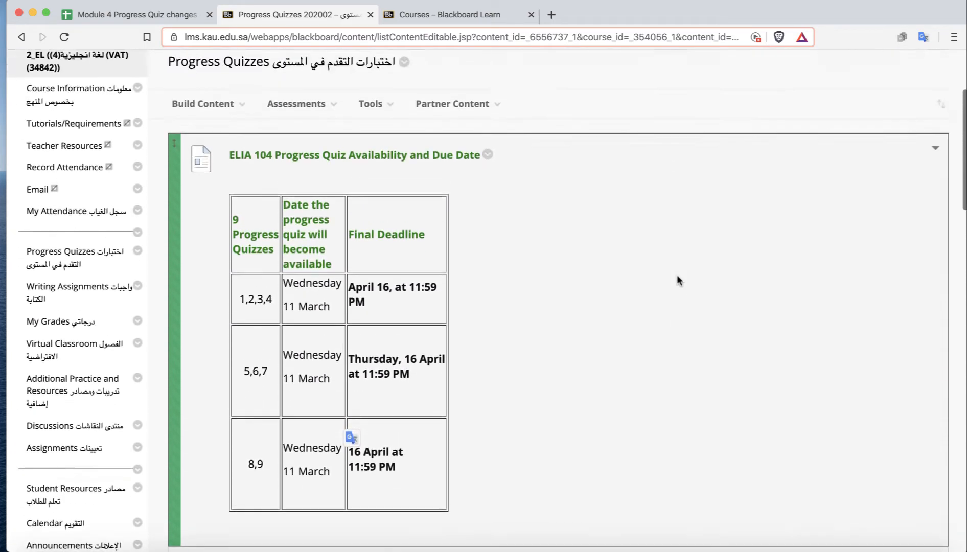
{"action": "scroll", "coordinate": [677, 244], "scroll_direction": "down", "scroll_amount": 15}
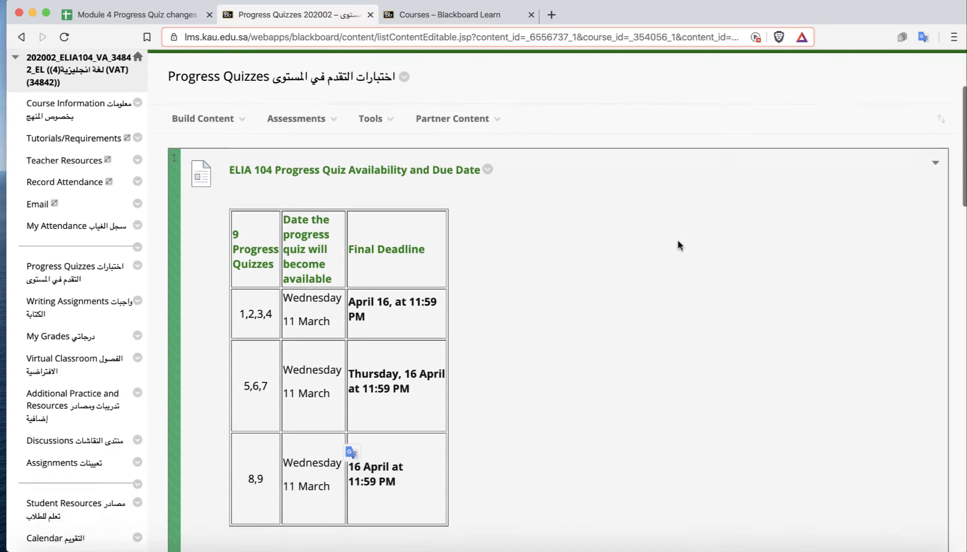
{"action": "scroll", "coordinate": [678, 244], "scroll_direction": "down", "scroll_amount": 9}
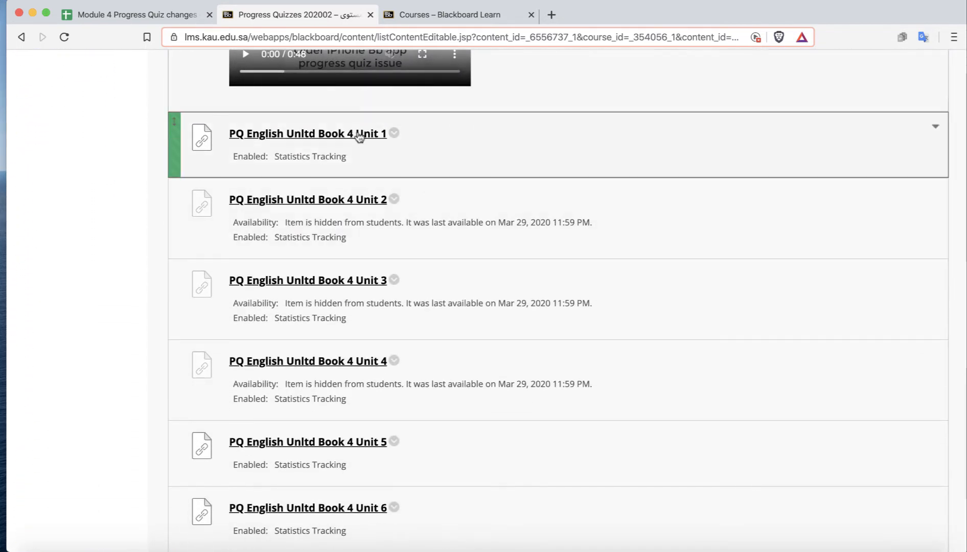
Edit PQ English Unltd Book 4 Unit 2, setting its due date to 04/16/2020 and unticking Display Until, then submit.
{"action": "left_click", "coordinate": [395, 201]}
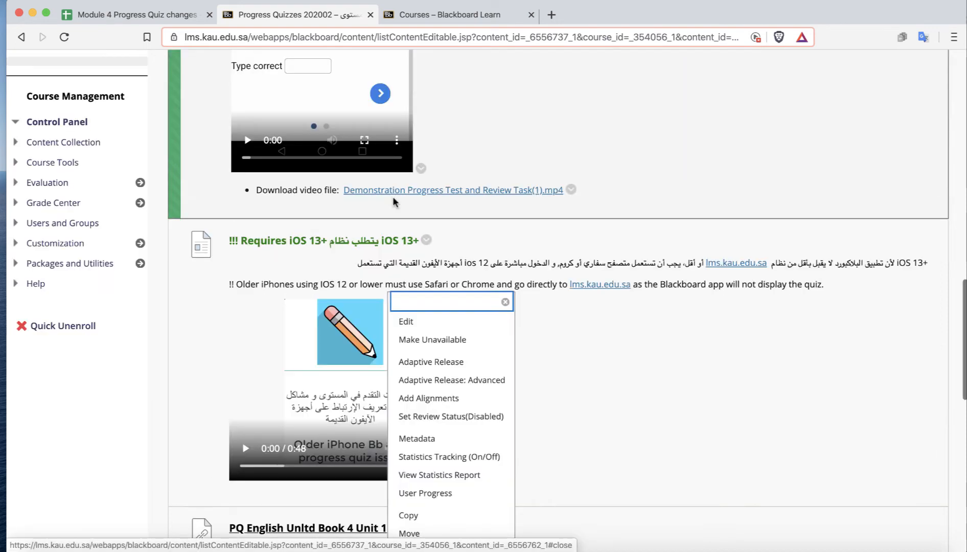
{"action": "left_click", "coordinate": [407, 322]}
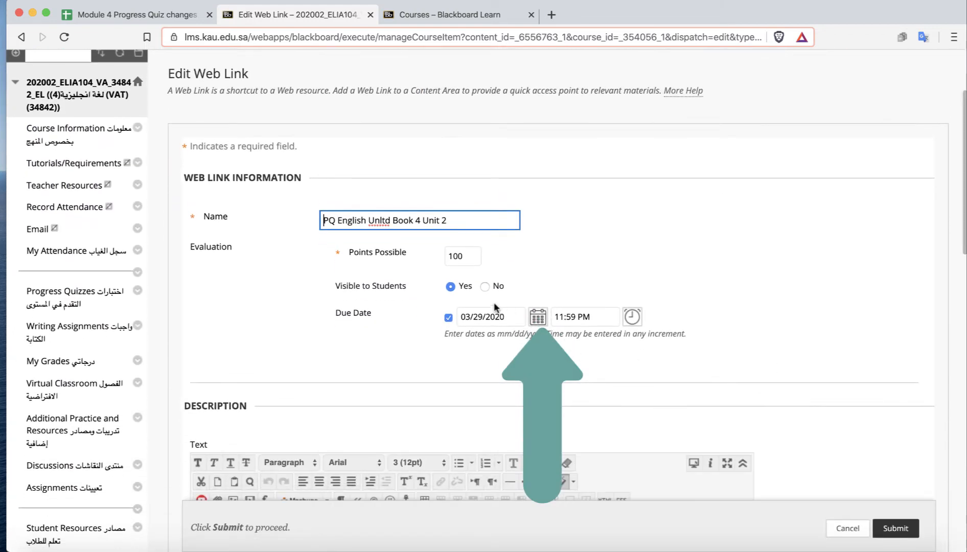
{"action": "left_click", "coordinate": [539, 316]}
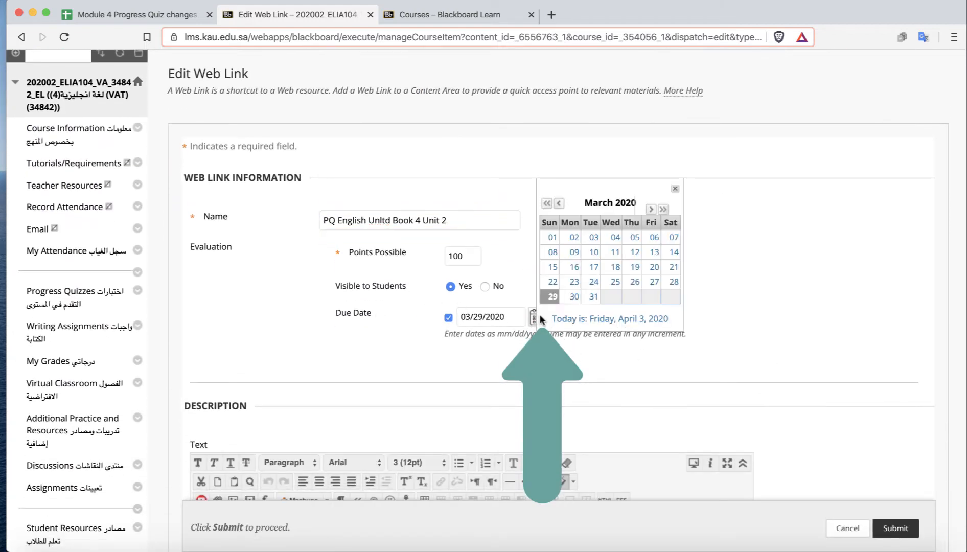
{"action": "left_click", "coordinate": [651, 209]}
{"action": "left_click", "coordinate": [632, 266]}
{"action": "scroll", "coordinate": [772, 310], "scroll_direction": "down", "scroll_amount": 15}
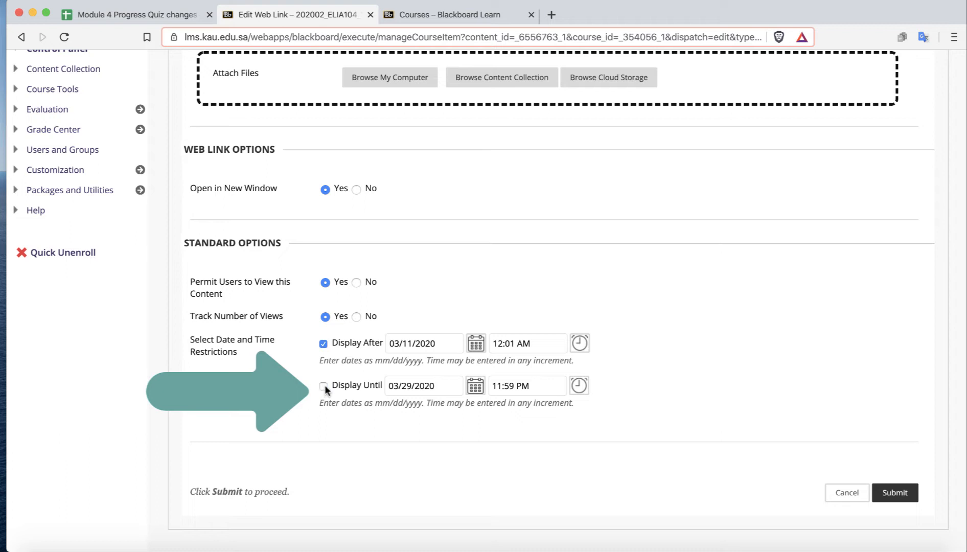
{"action": "left_click", "coordinate": [894, 492]}
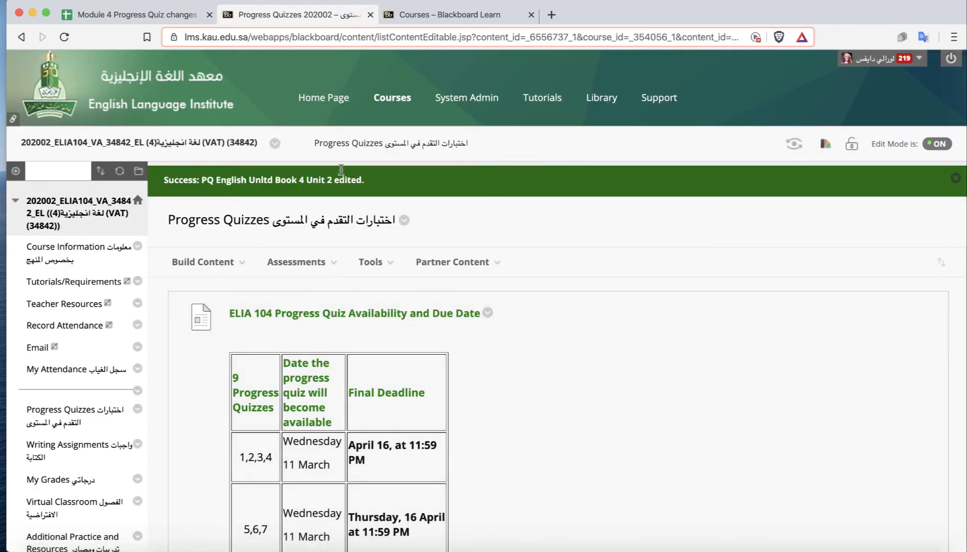
Edit PQ English Unltd Book 4 Unit 3, setting its due date to 04/16/2020 and unticking Display Until, then submit.
{"action": "scroll", "coordinate": [809, 395], "scroll_direction": "down", "scroll_amount": 15}
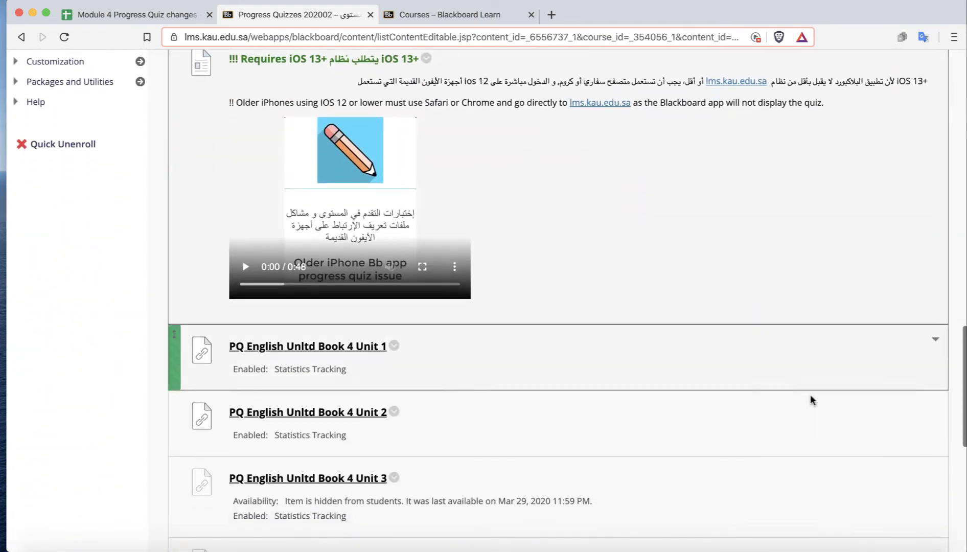
{"action": "scroll", "coordinate": [810, 395], "scroll_direction": "down", "scroll_amount": 4}
{"action": "left_click", "coordinate": [394, 270]}
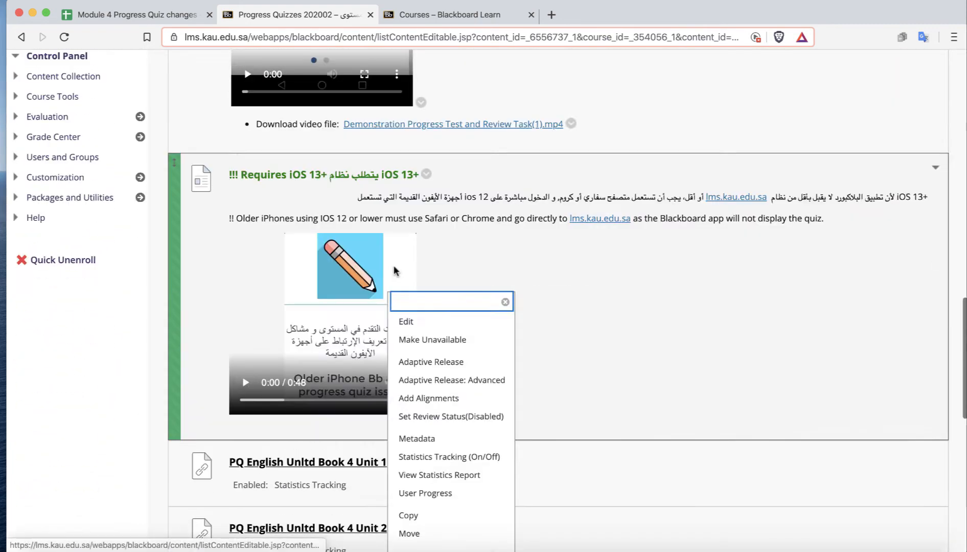
{"action": "left_click", "coordinate": [404, 321]}
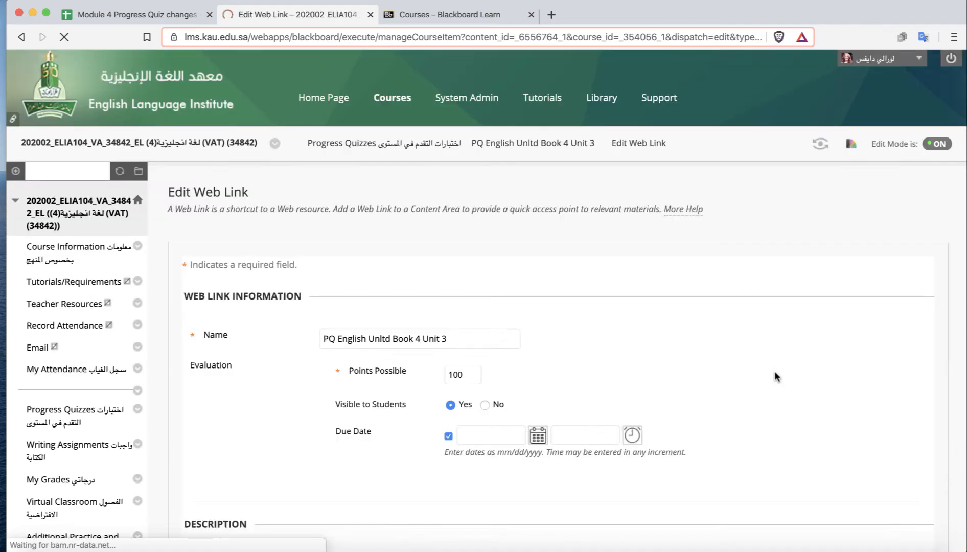
{"action": "scroll", "coordinate": [776, 377], "scroll_direction": "down", "scroll_amount": 2}
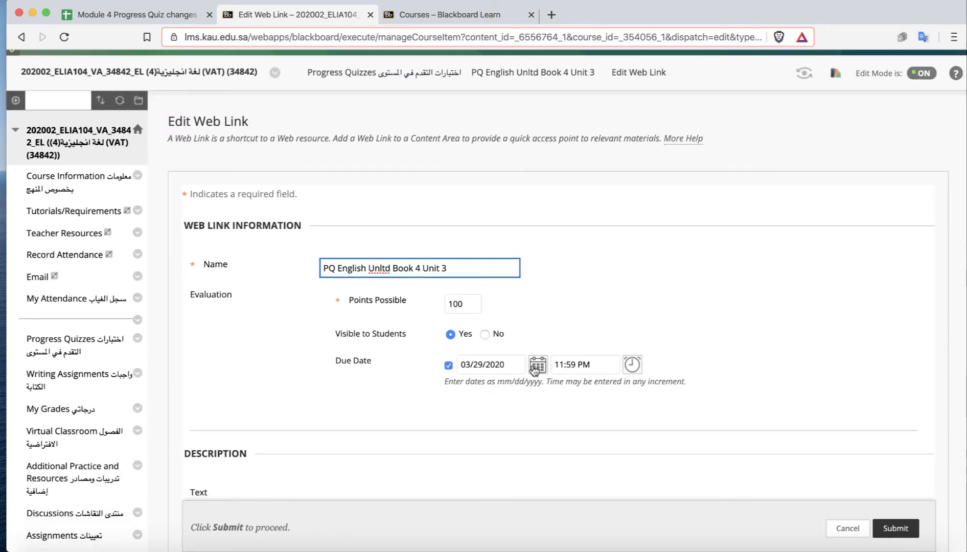
{"action": "left_click", "coordinate": [535, 367]}
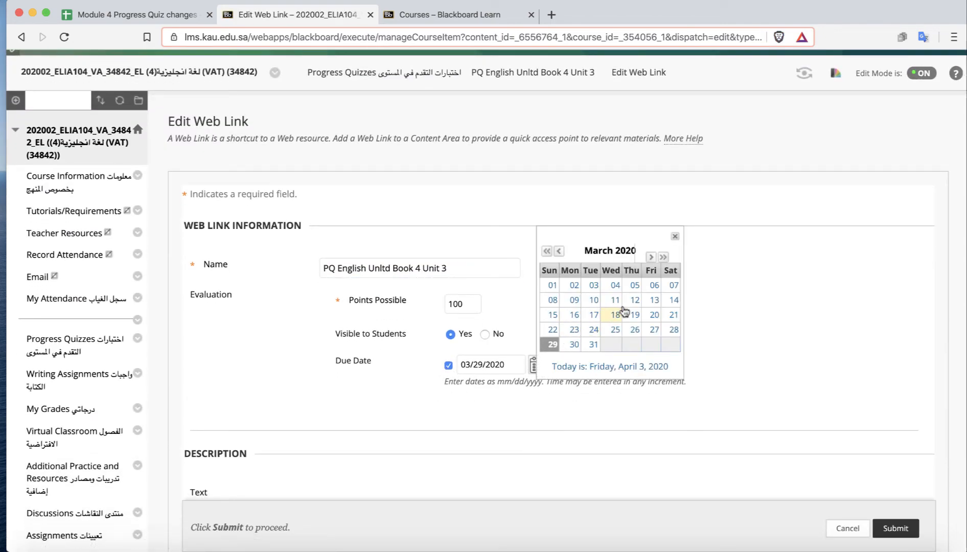
{"action": "left_click", "coordinate": [650, 257]}
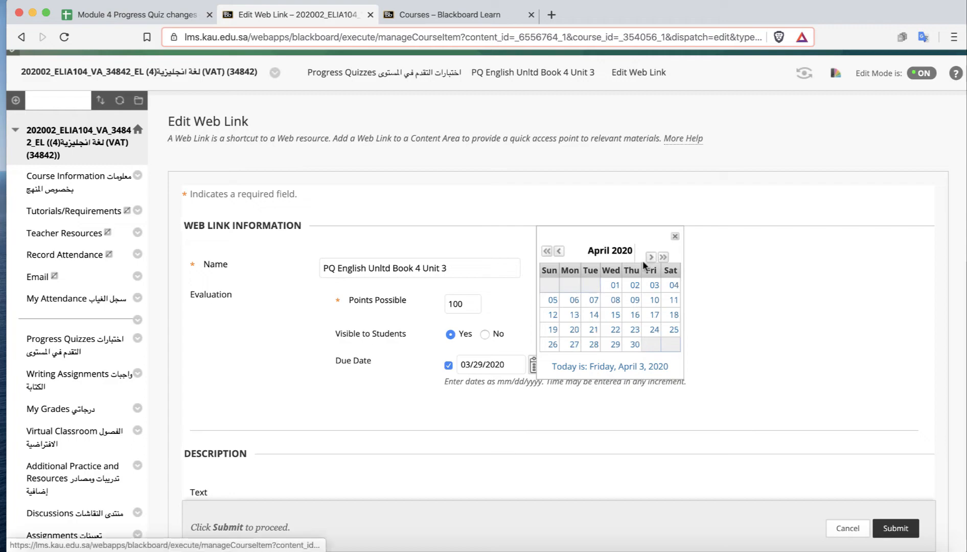
{"action": "left_click", "coordinate": [635, 314]}
{"action": "scroll", "coordinate": [852, 371], "scroll_direction": "down", "scroll_amount": 10}
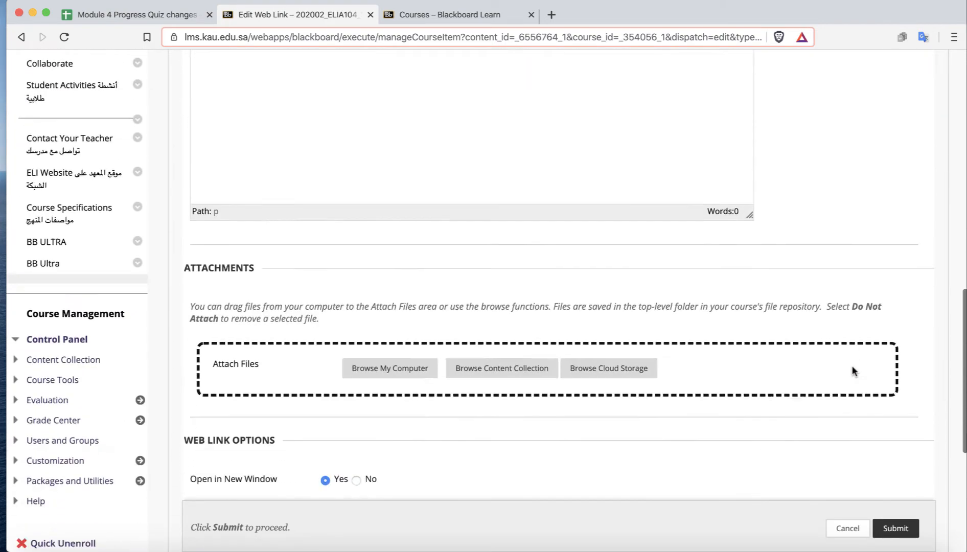
{"action": "scroll", "coordinate": [852, 368], "scroll_direction": "down", "scroll_amount": 5}
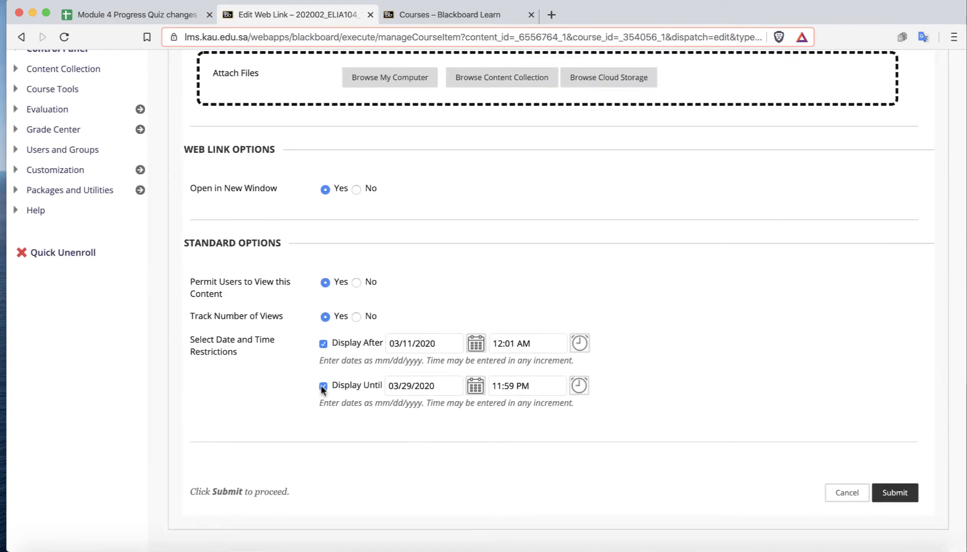
{"action": "left_click", "coordinate": [323, 386]}
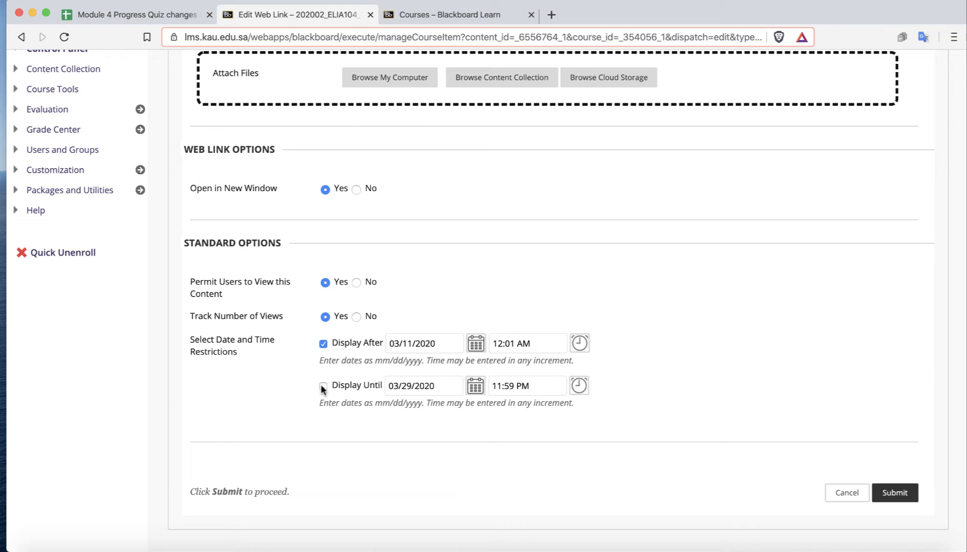
{"action": "left_click", "coordinate": [889, 492]}
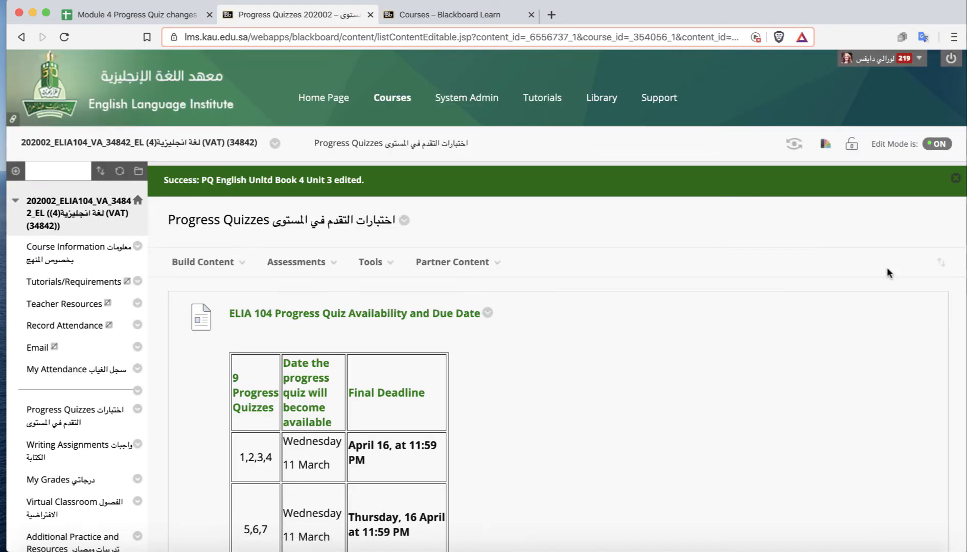
Examine the remaining quiz links on the Progress Quizzes page and the section's row in the tracking spreadsheet.
{"action": "scroll", "coordinate": [964, 355], "scroll_direction": "down", "scroll_amount": 15}
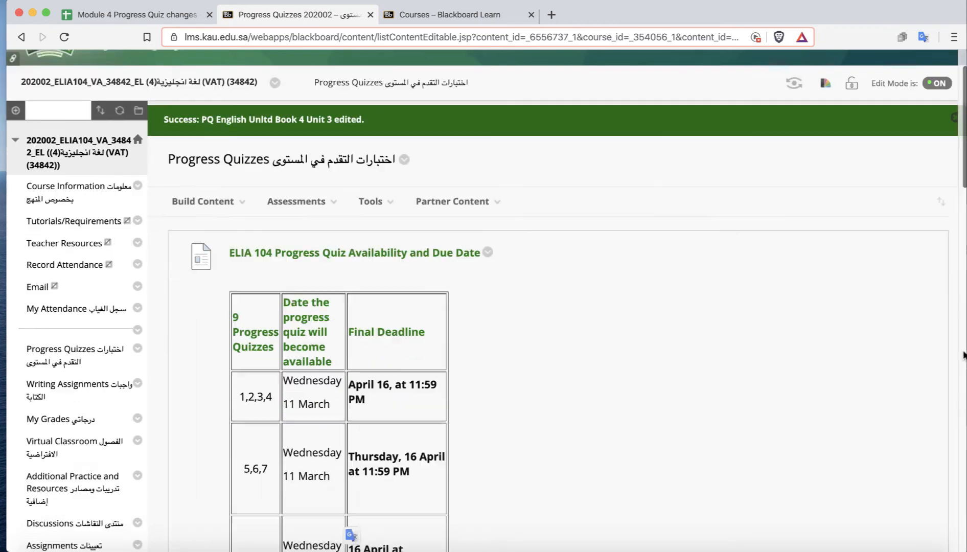
{"action": "scroll", "coordinate": [964, 354], "scroll_direction": "down", "scroll_amount": 10}
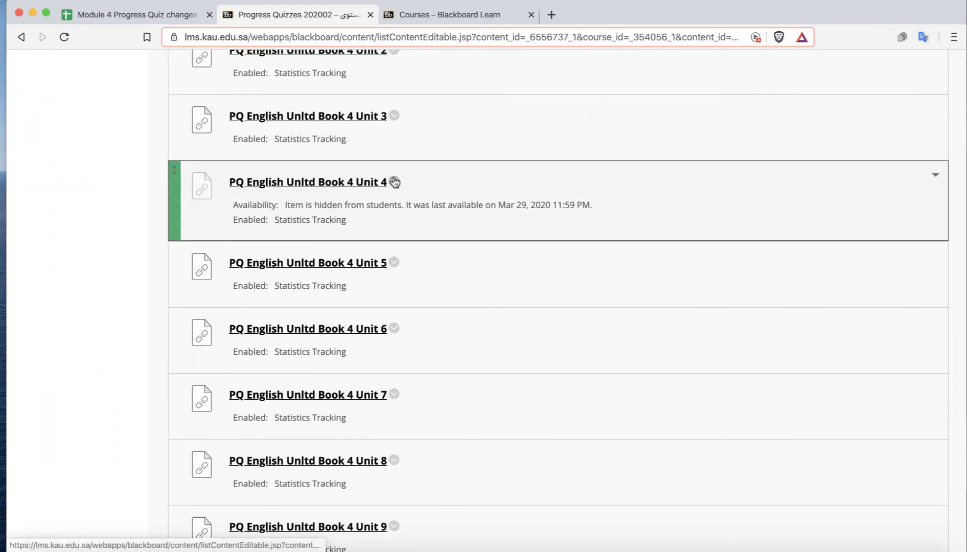
{"action": "scroll", "coordinate": [612, 408], "scroll_direction": "down", "scroll_amount": 2}
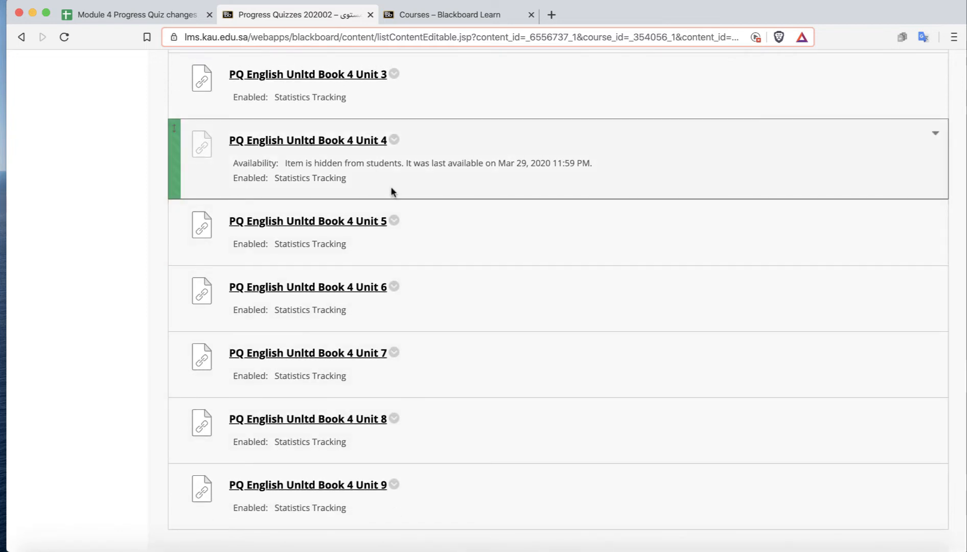
{"action": "scroll", "coordinate": [505, 263], "scroll_direction": "up", "scroll_amount": 5}
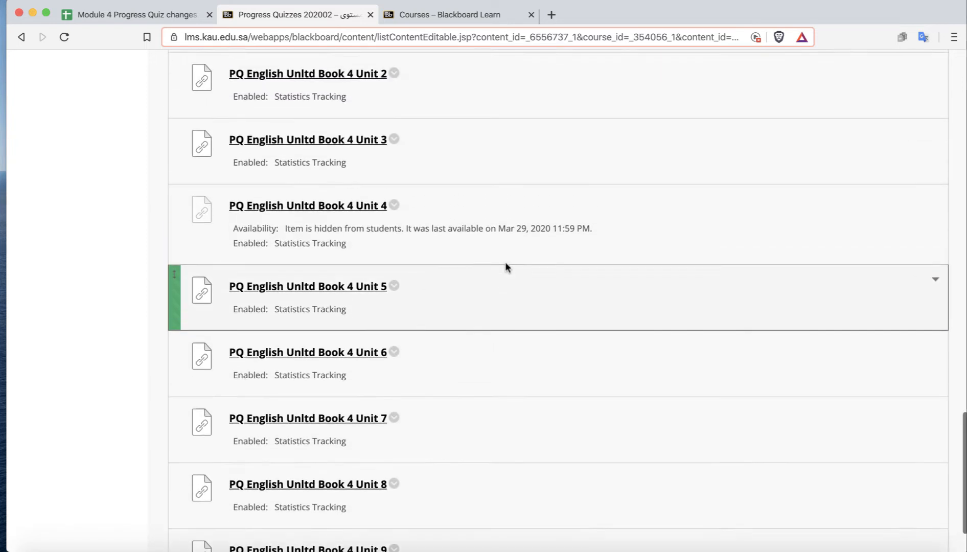
{"action": "left_click", "coordinate": [105, 12]}
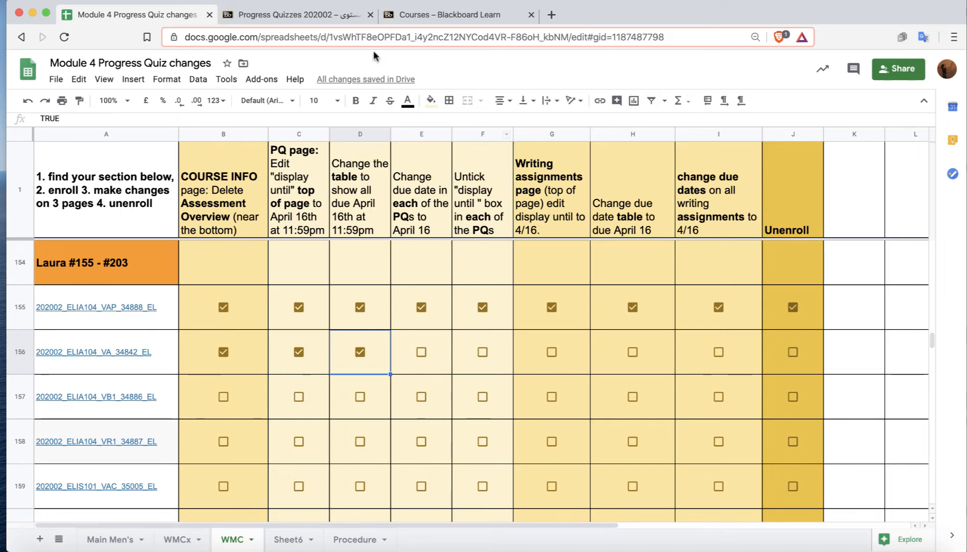
{"action": "left_click", "coordinate": [309, 16]}
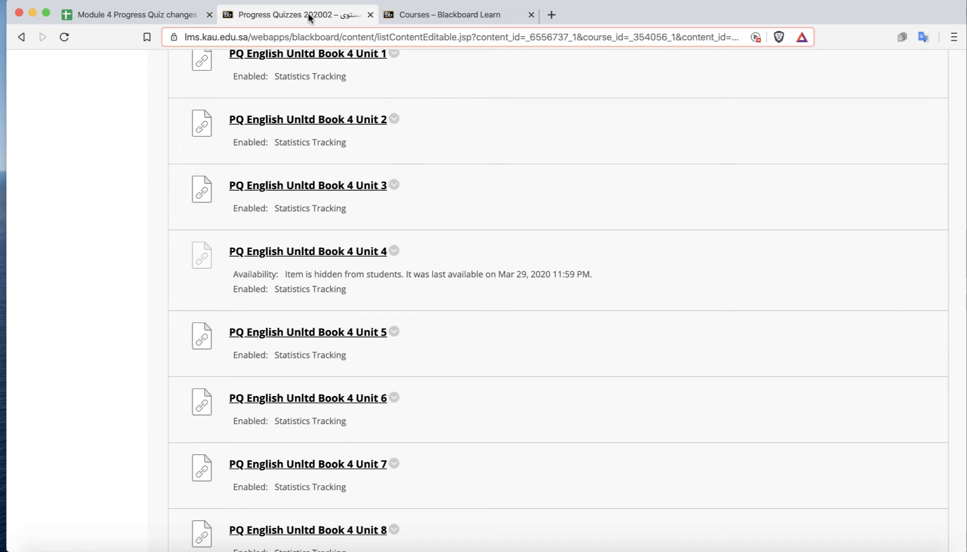
{"action": "scroll", "coordinate": [131, 193], "scroll_direction": "up", "scroll_amount": 15}
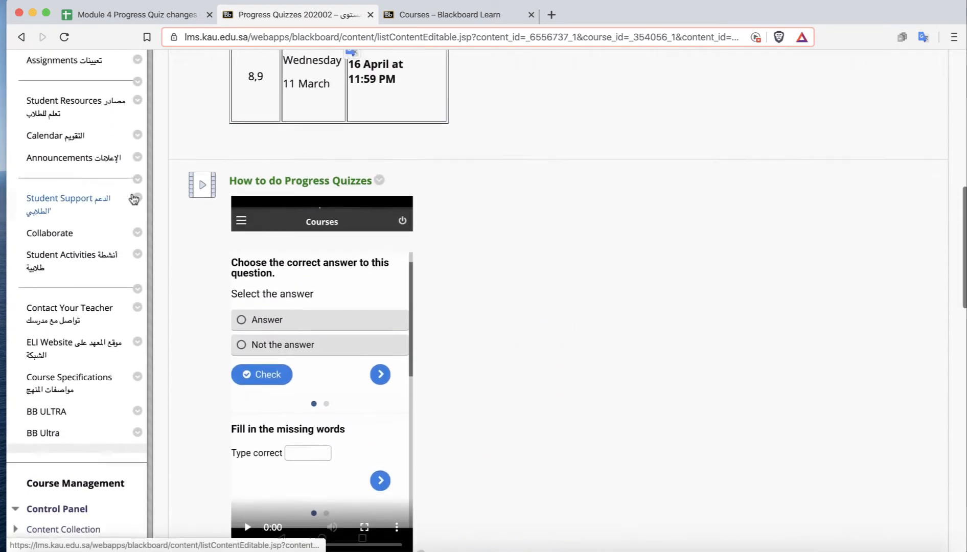
{"action": "scroll", "coordinate": [134, 197], "scroll_direction": "up", "scroll_amount": 5}
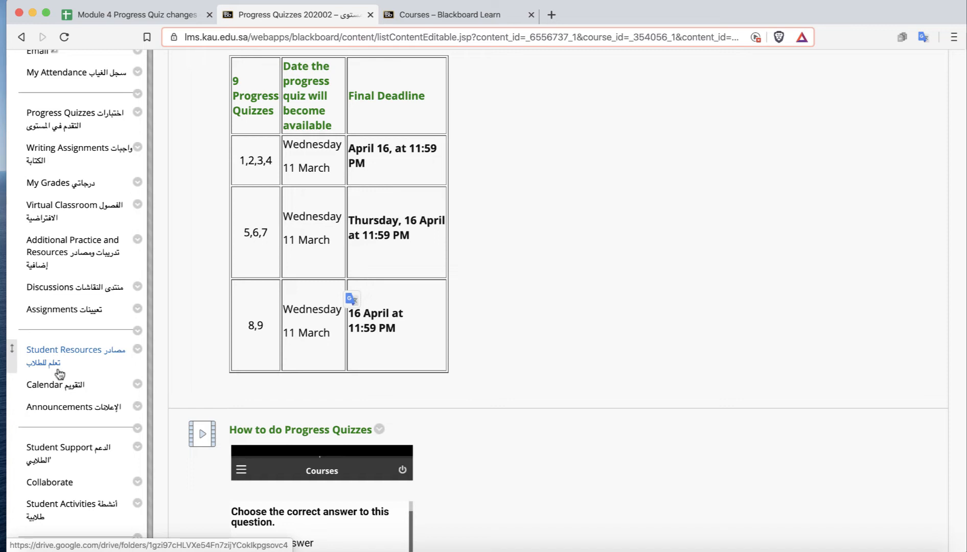
{"action": "scroll", "coordinate": [60, 373], "scroll_direction": "up", "scroll_amount": 3}
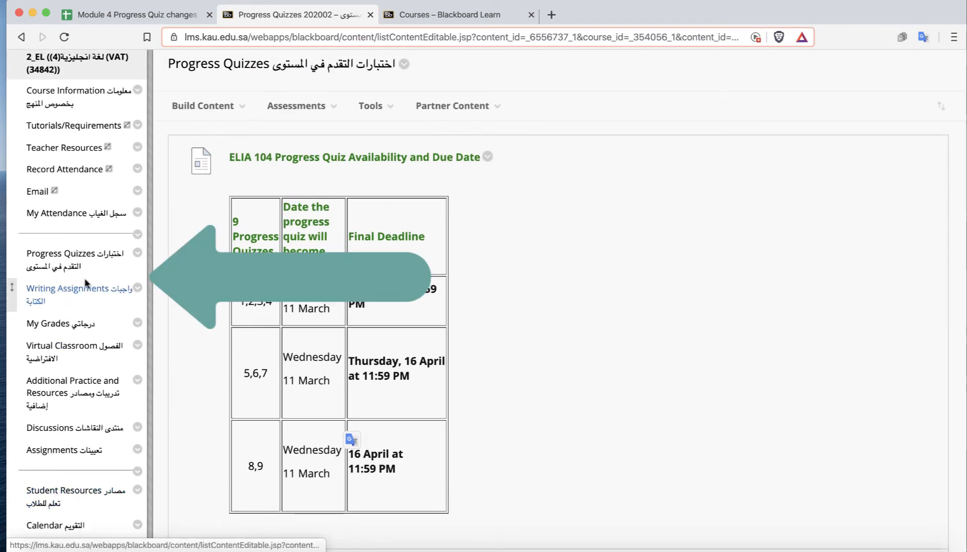
Edit the Writing Assignments content folder, setting its Display Until date to 04/16/2020, then submit.
{"action": "left_click", "coordinate": [57, 291]}
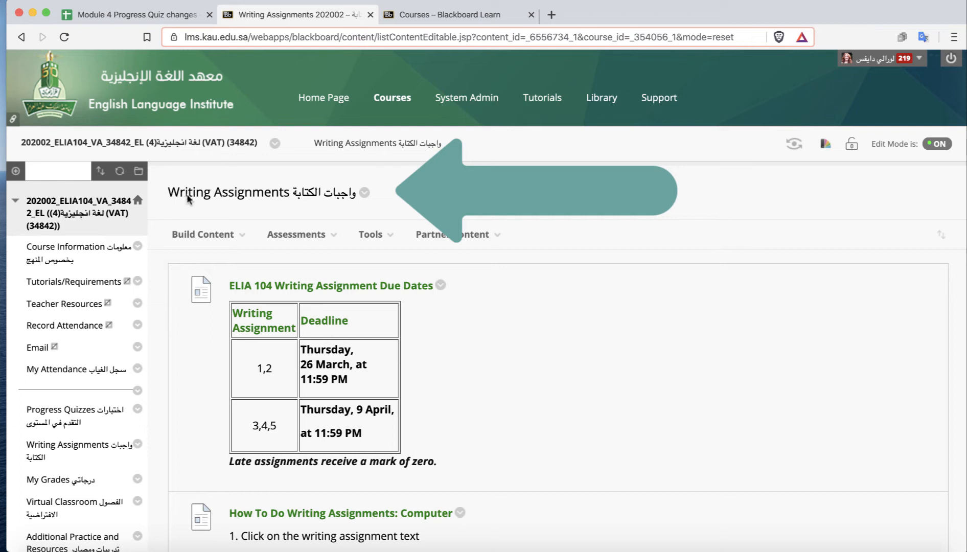
{"action": "left_click", "coordinate": [364, 193]}
{"action": "left_click", "coordinate": [379, 240]}
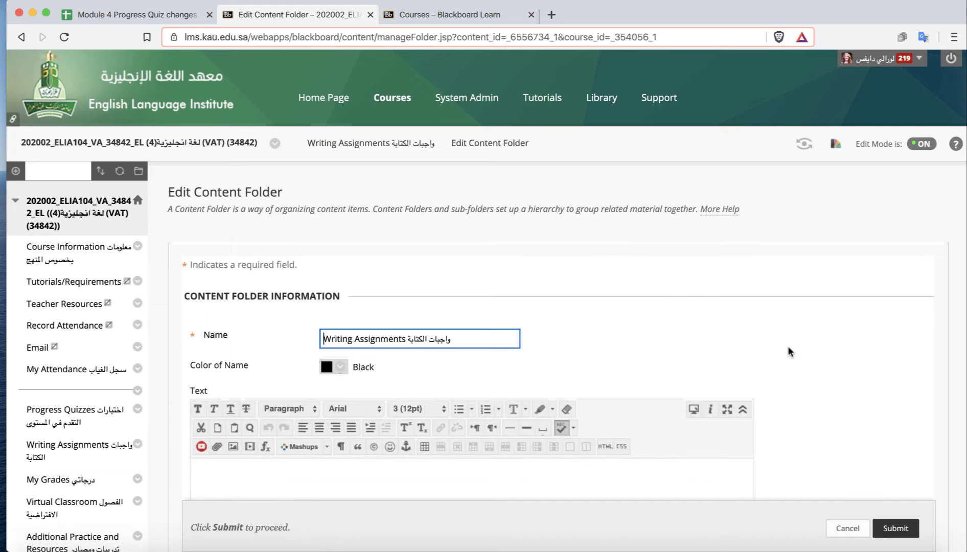
{"action": "scroll", "coordinate": [788, 346], "scroll_direction": "down", "scroll_amount": 7}
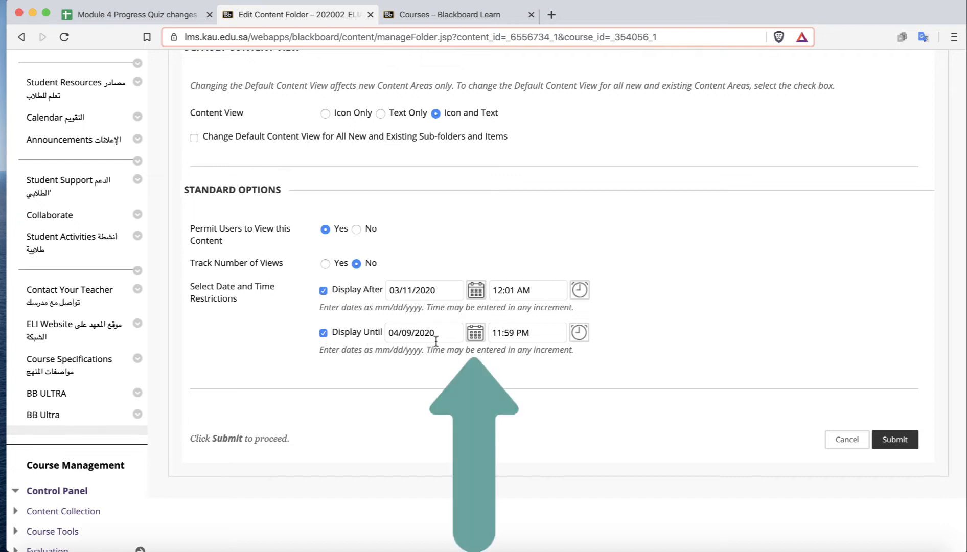
{"action": "left_click", "coordinate": [475, 335]}
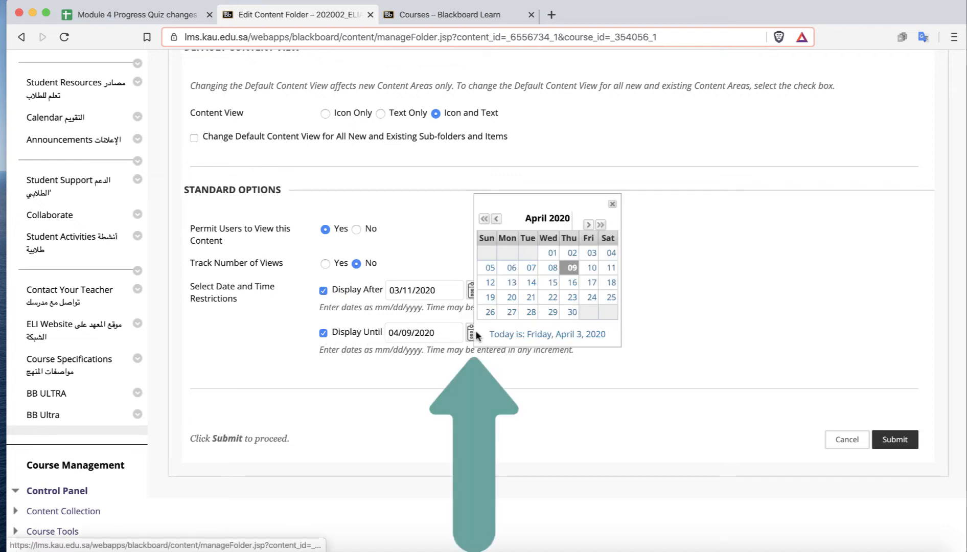
{"action": "left_click", "coordinate": [573, 283]}
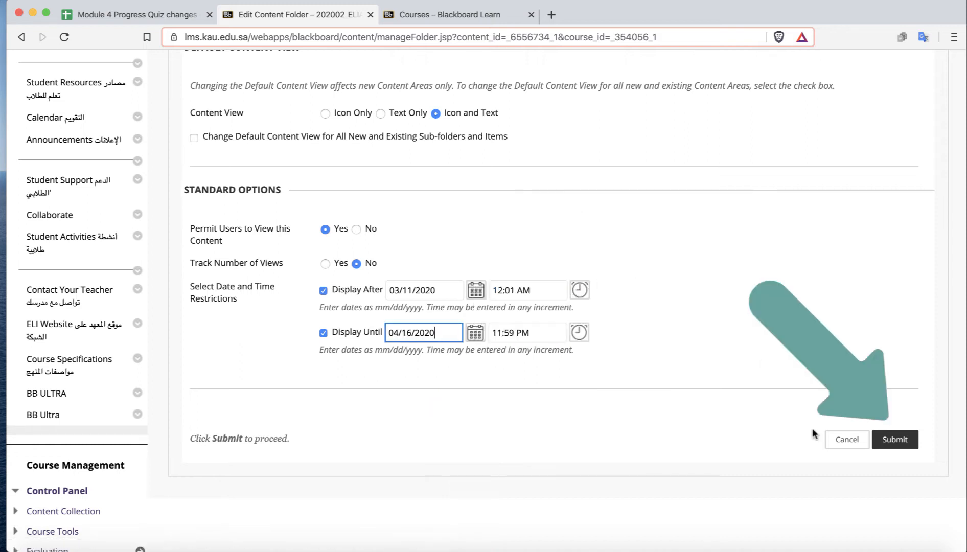
{"action": "left_click", "coordinate": [909, 439]}
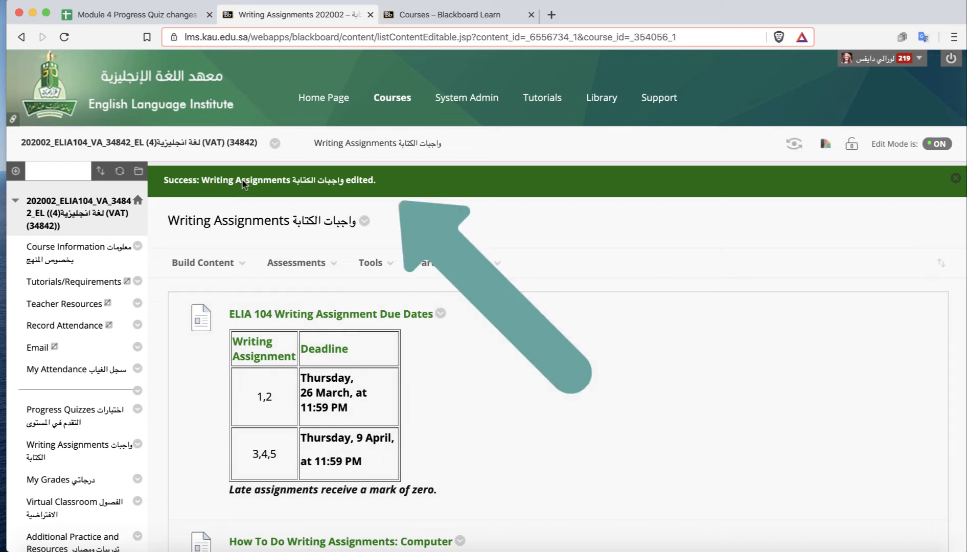
Tick the writing assignments page box for section 202002_ELIA104_VA_34842_EL in the tracking spreadsheet.
{"action": "left_click", "coordinate": [122, 16]}
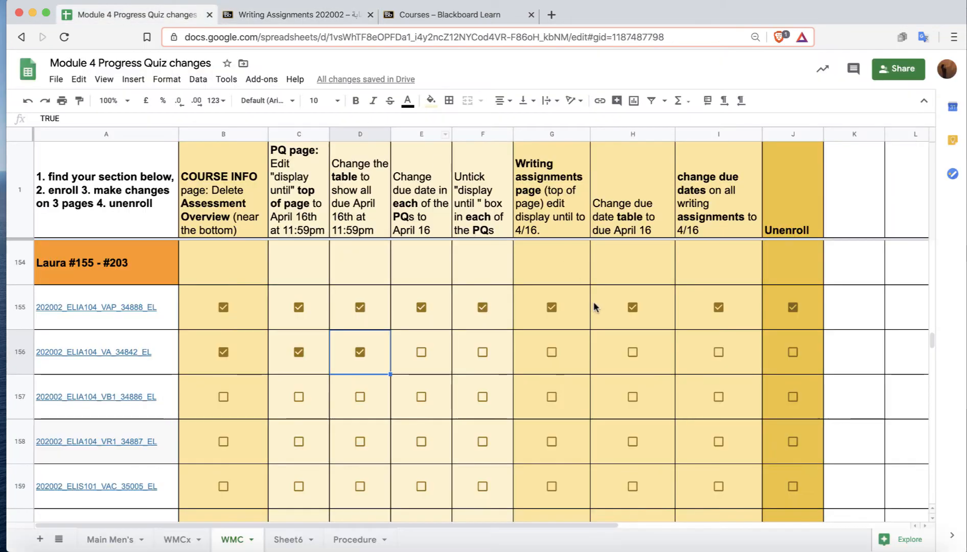
{"action": "left_click", "coordinate": [553, 352]}
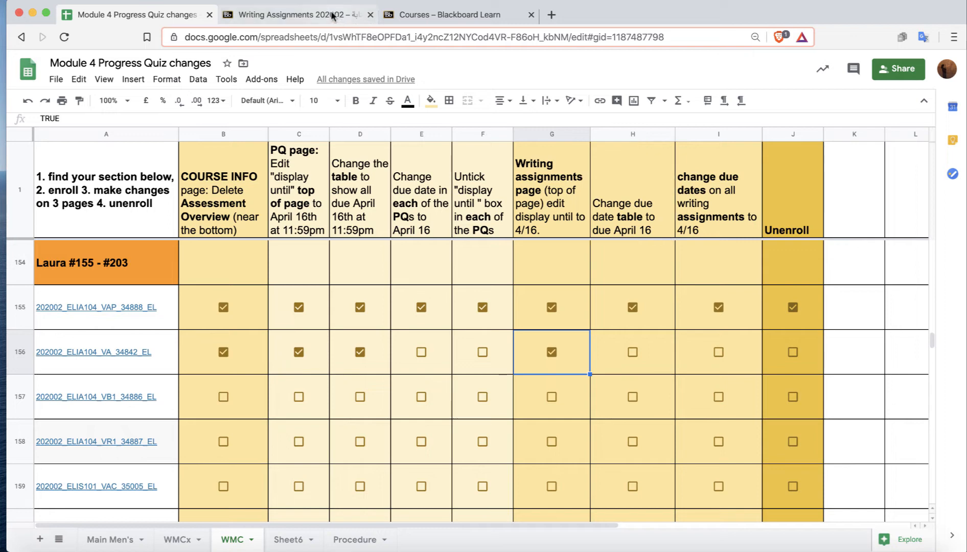
{"action": "left_click", "coordinate": [291, 14]}
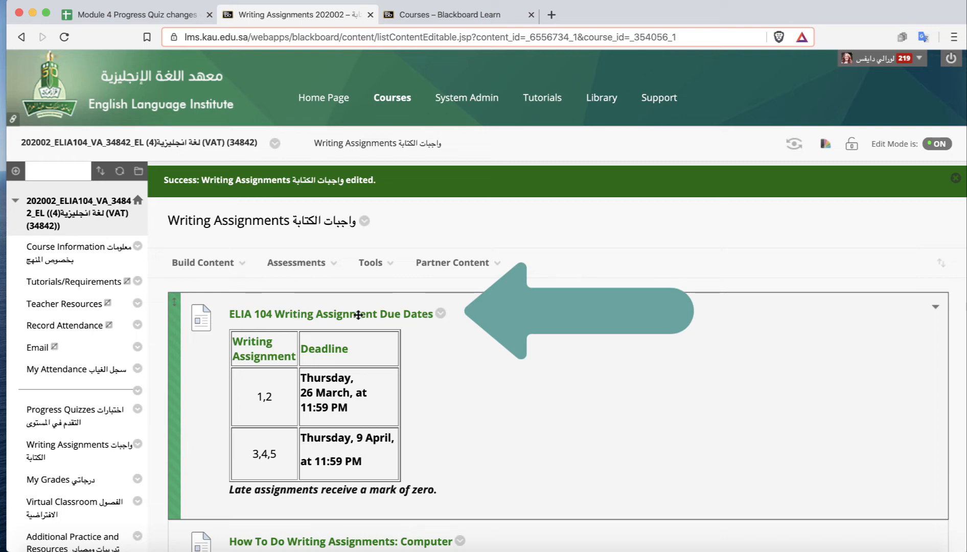
Edit ELIA 104 Writing Assignment Due Dates, changing both deadlines in the table to 16 April, then submit.
{"action": "left_click", "coordinate": [440, 313]}
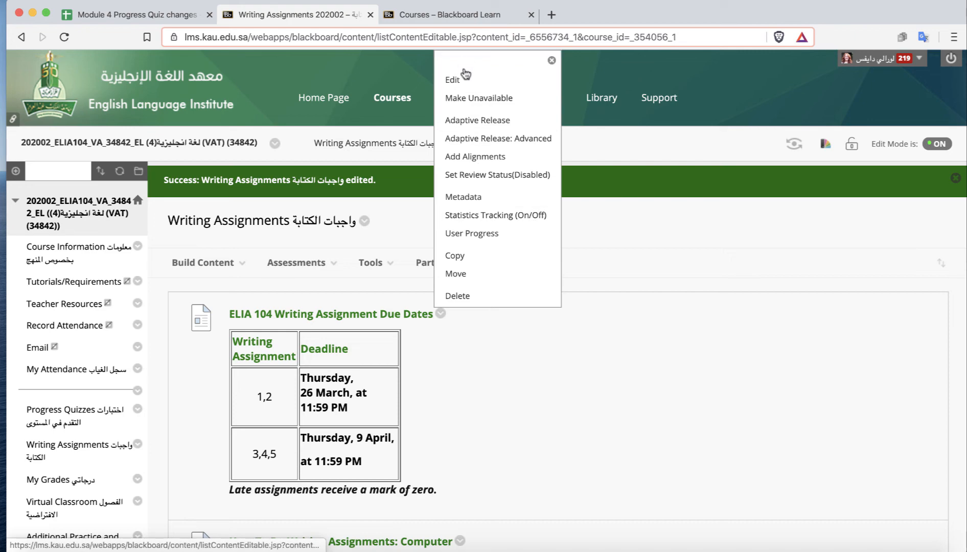
{"action": "left_click", "coordinate": [453, 80]}
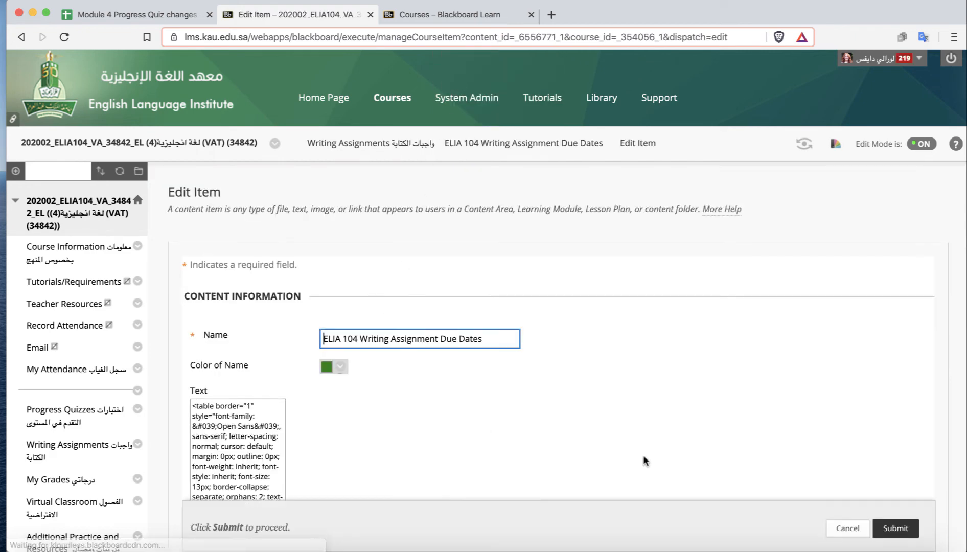
{"action": "scroll", "coordinate": [664, 450], "scroll_direction": "down", "scroll_amount": 5}
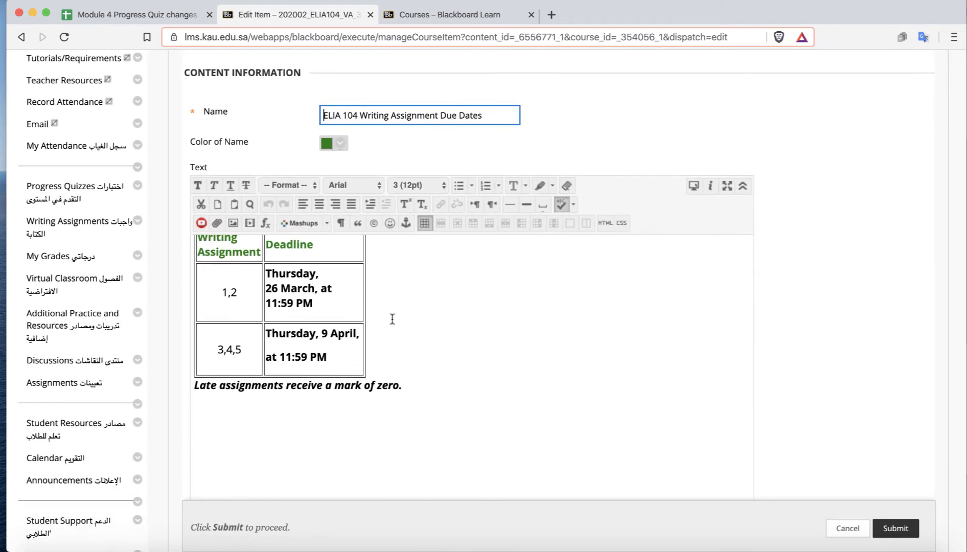
{"action": "left_click_drag", "start_coordinate": [315, 287], "coordinate": [266, 284]}
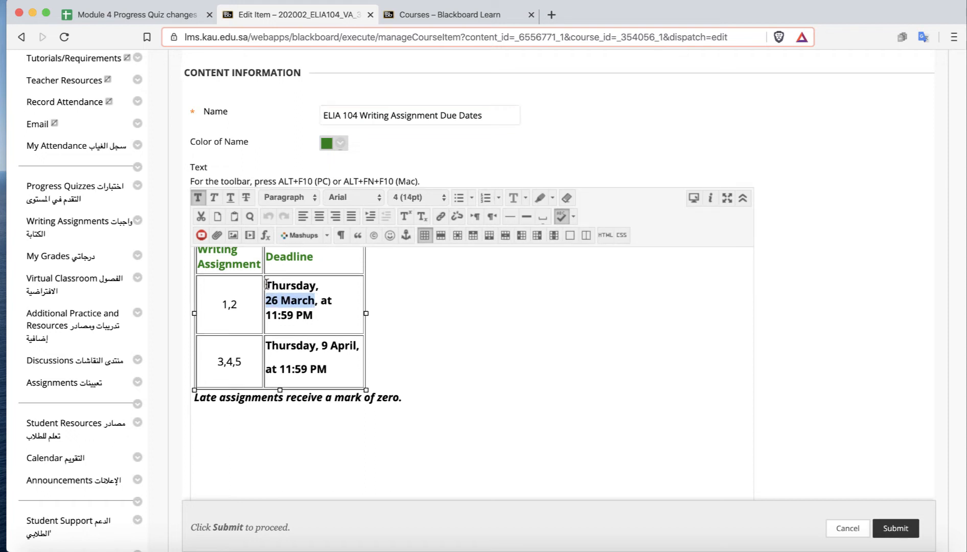
{"action": "type", "text": "16 A"}
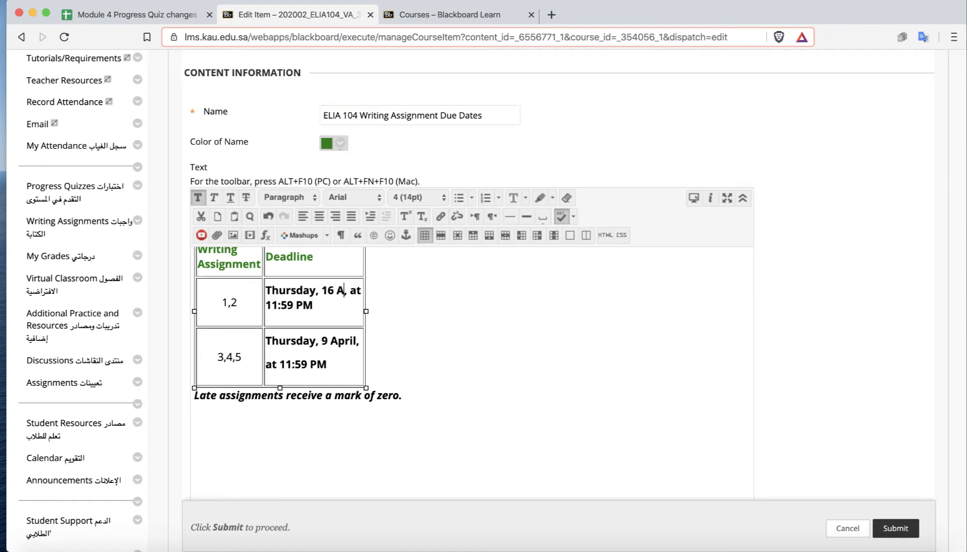
{"action": "type", "text": "pril"}
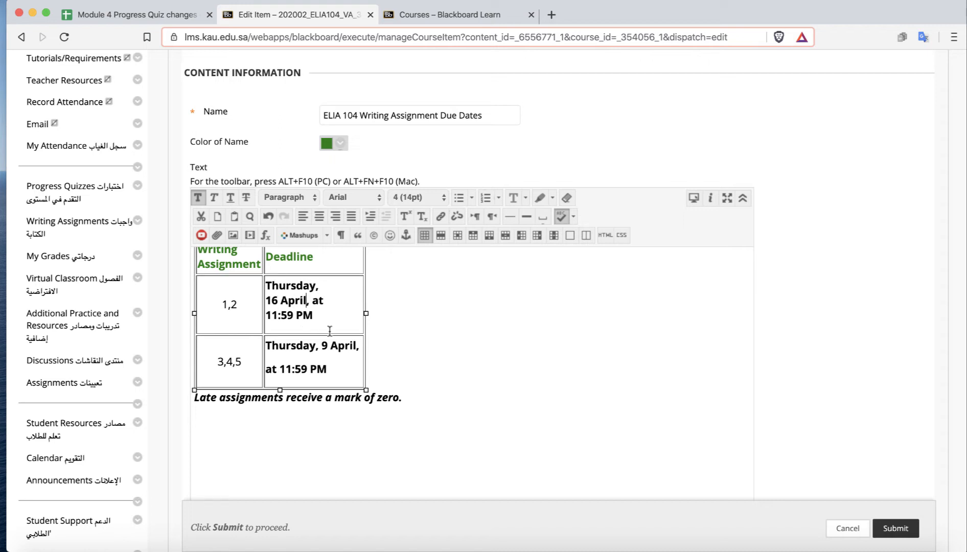
{"action": "key", "text": "BackSpace"}
{"action": "type", "text": "16"}
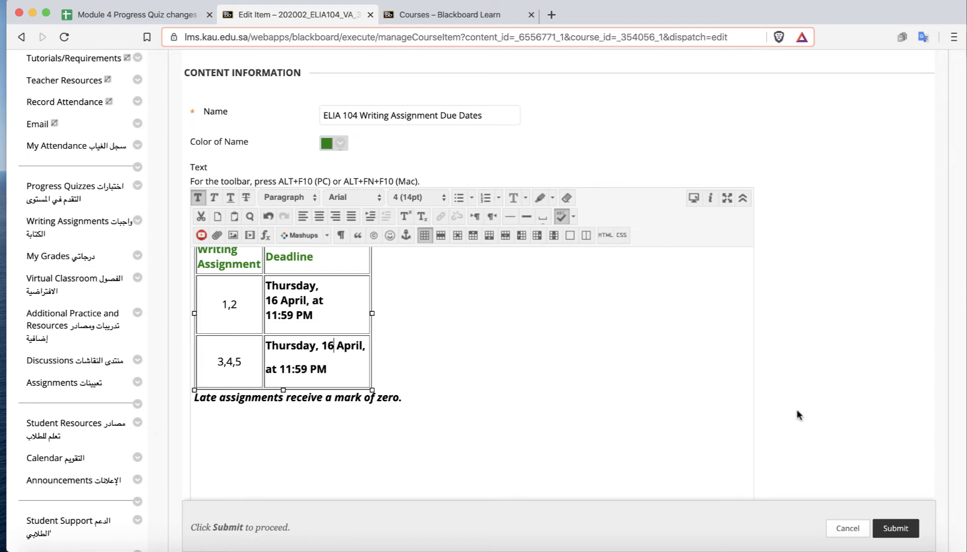
{"action": "scroll", "coordinate": [798, 414], "scroll_direction": "down", "scroll_amount": 2}
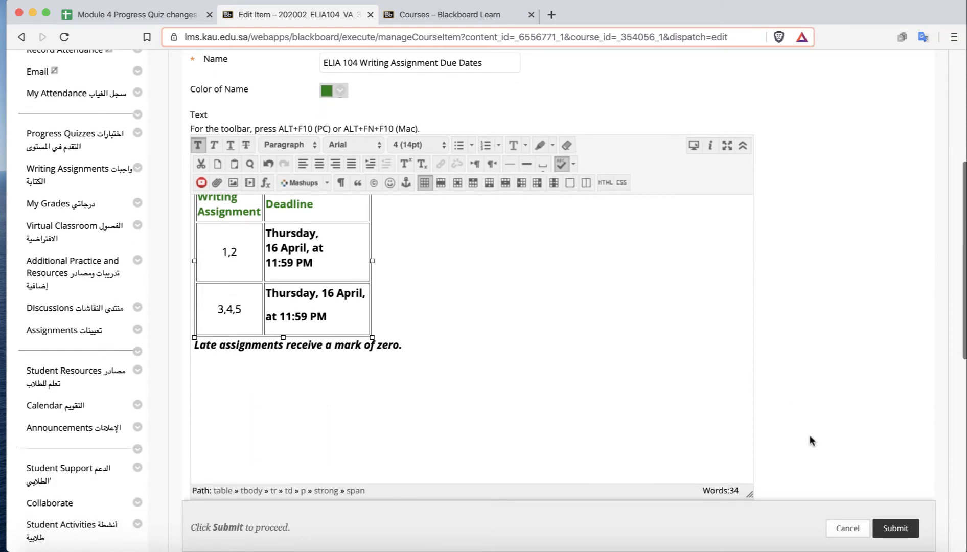
{"action": "left_click", "coordinate": [902, 529]}
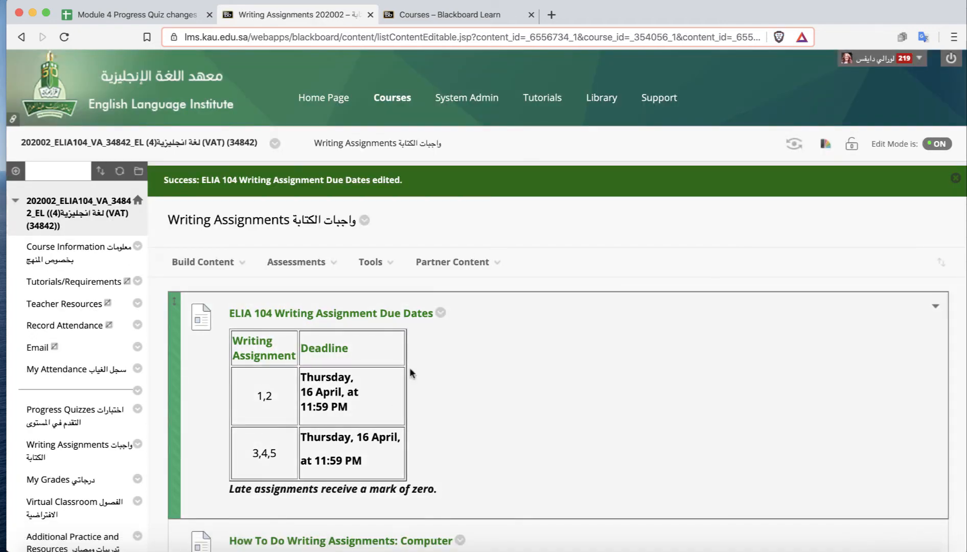
Tick the change due date table box for section 202002_ELIA104_VA_34842_EL in the tracking spreadsheet.
{"action": "left_click", "coordinate": [172, 15]}
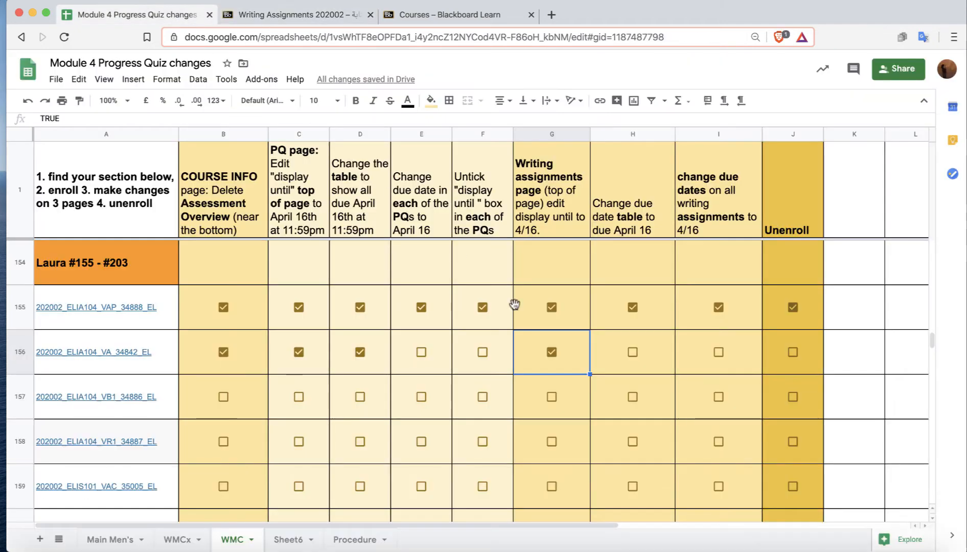
{"action": "left_click", "coordinate": [632, 353]}
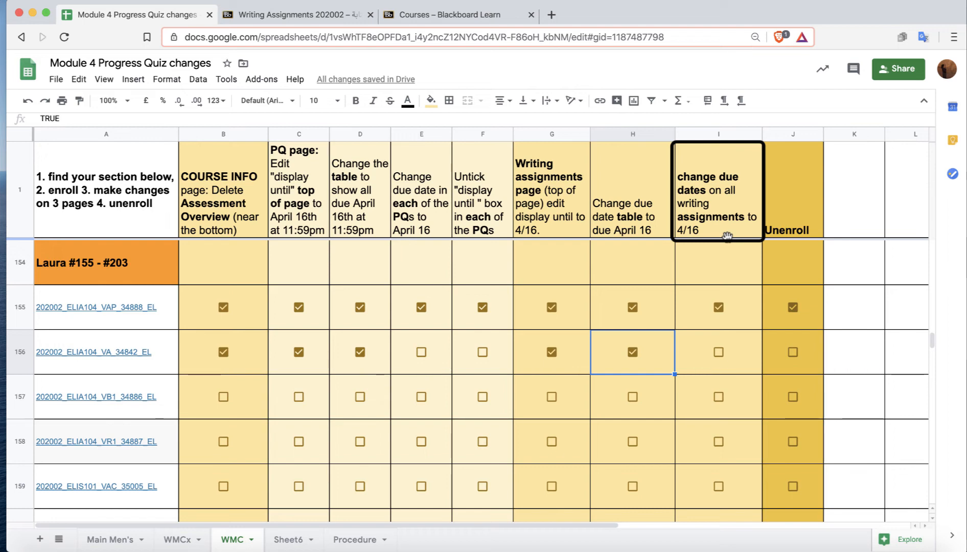
{"action": "left_click", "coordinate": [301, 15]}
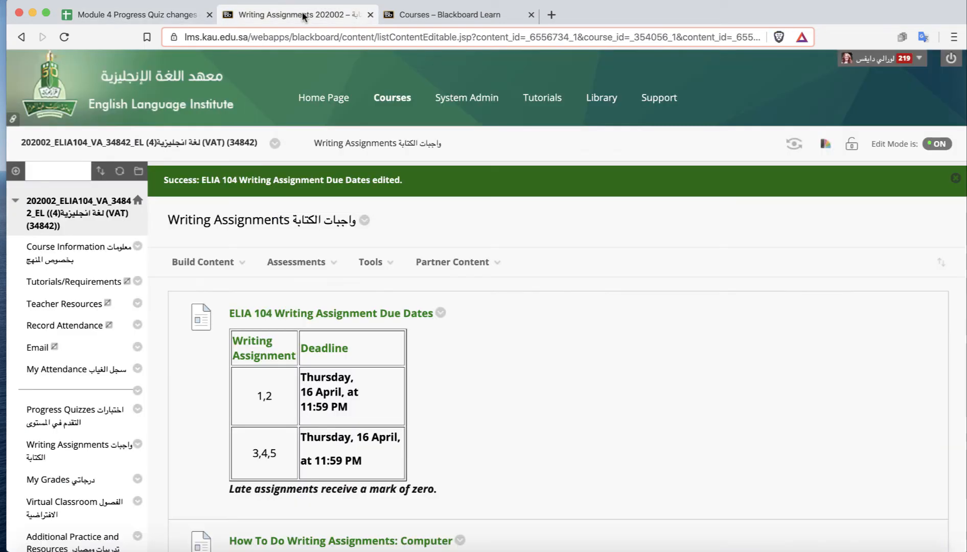
Examine the writing assignment items further down the Writing Assignments page.
{"action": "scroll", "coordinate": [767, 356], "scroll_direction": "down", "scroll_amount": 5}
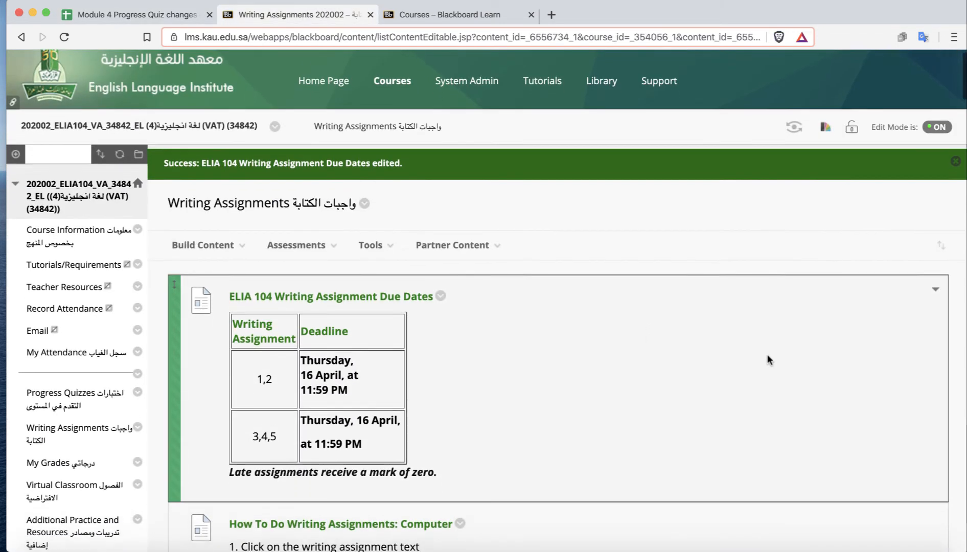
{"action": "scroll", "coordinate": [767, 360], "scroll_direction": "down", "scroll_amount": 20}
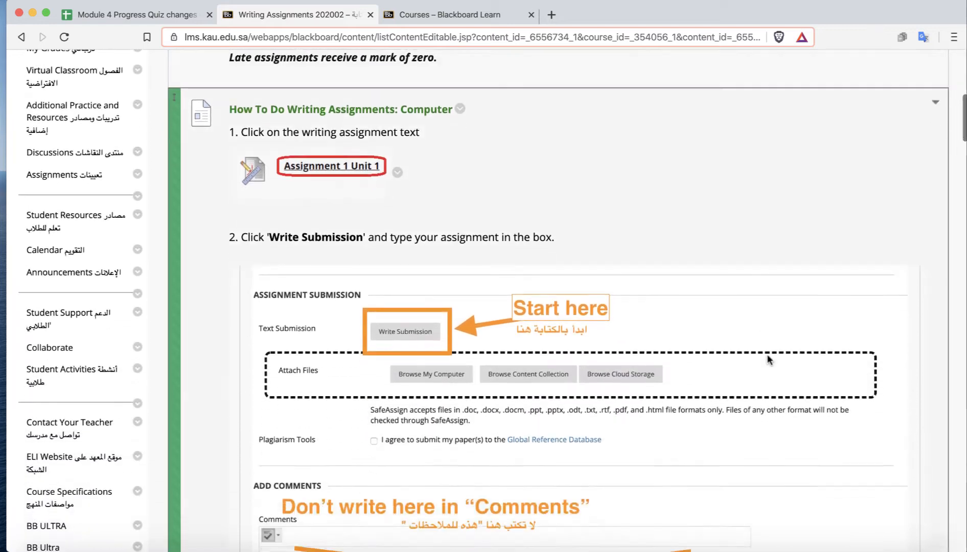
{"action": "scroll", "coordinate": [767, 360], "scroll_direction": "down", "scroll_amount": 20}
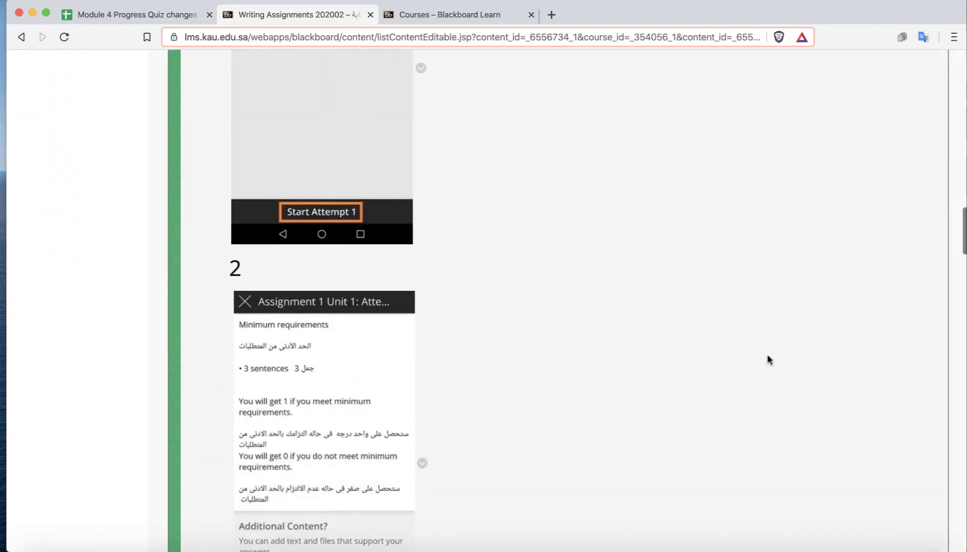
{"action": "scroll", "coordinate": [768, 359], "scroll_direction": "down", "scroll_amount": 20}
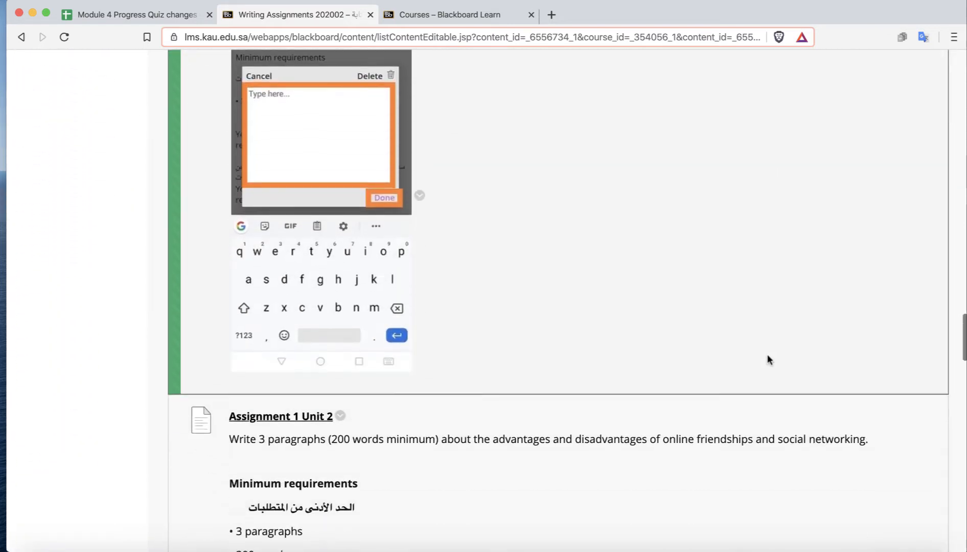
{"action": "scroll", "coordinate": [768, 360], "scroll_direction": "down", "scroll_amount": 19}
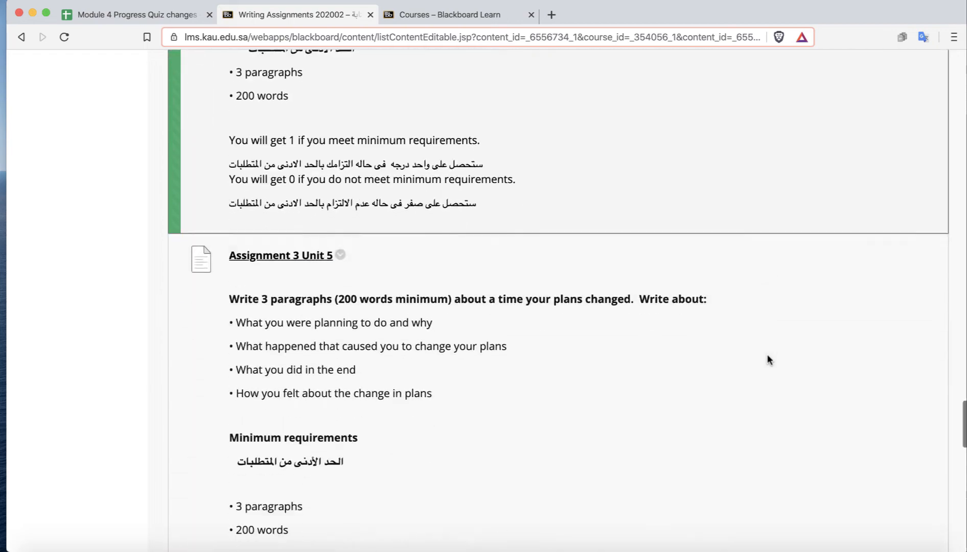
Change the due date of Assignment 1 Unit 2 to 04/16/2020 and submit.
{"action": "scroll", "coordinate": [767, 358], "scroll_direction": "down", "scroll_amount": 7}
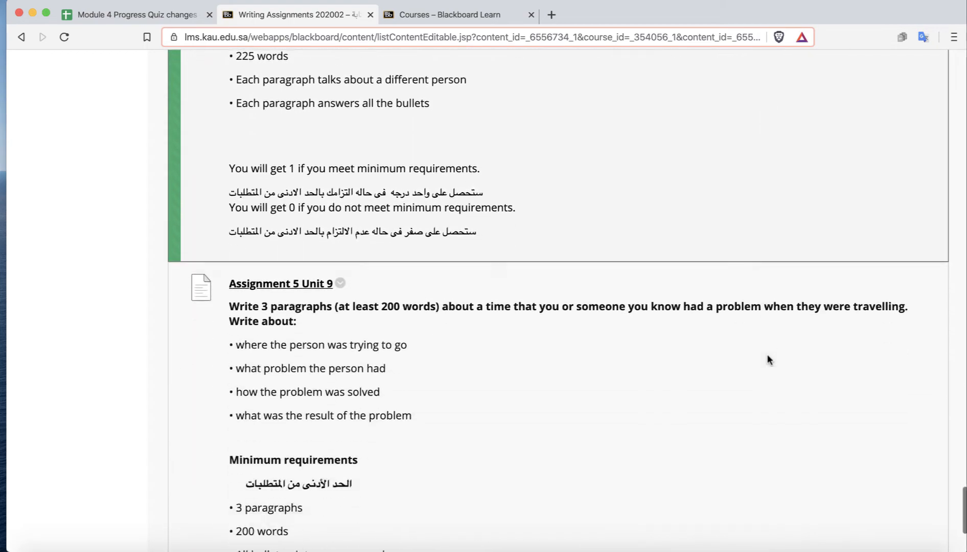
{"action": "scroll", "coordinate": [767, 360], "scroll_direction": "up", "scroll_amount": 18}
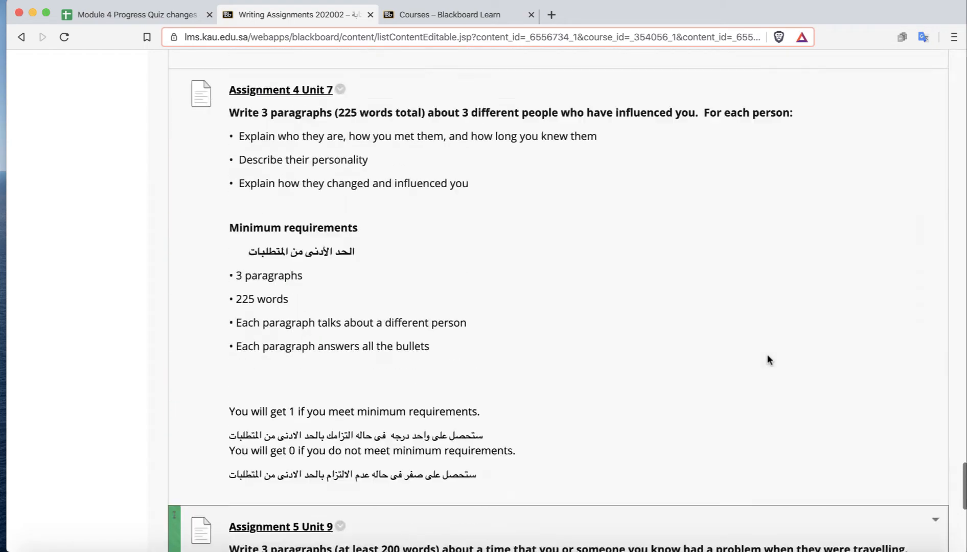
{"action": "scroll", "coordinate": [767, 360], "scroll_direction": "up", "scroll_amount": 9}
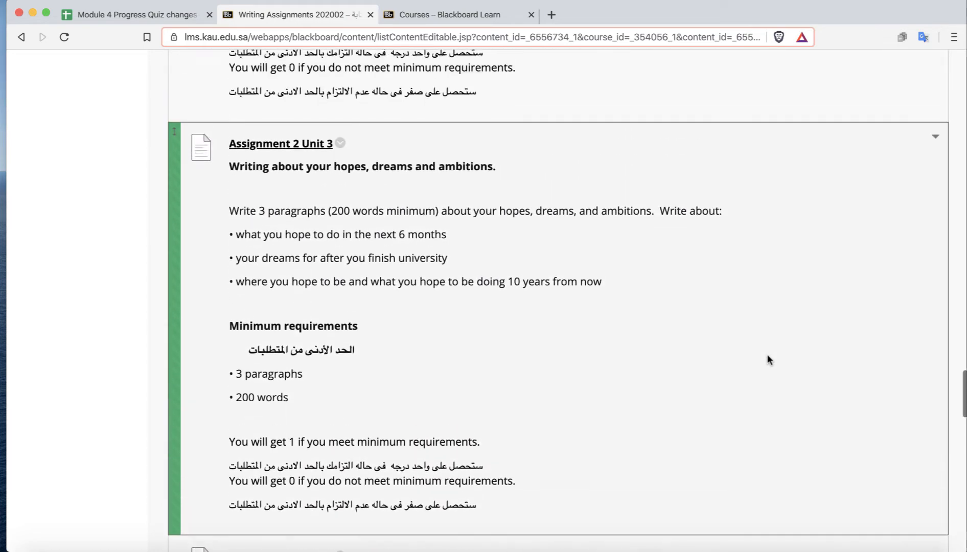
{"action": "scroll", "coordinate": [767, 360], "scroll_direction": "up", "scroll_amount": 2}
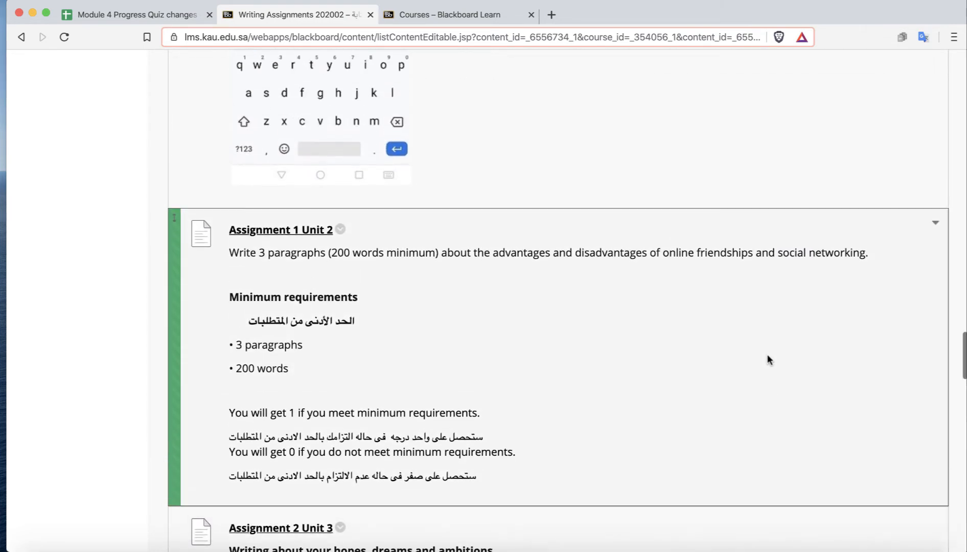
{"action": "left_click", "coordinate": [338, 230]}
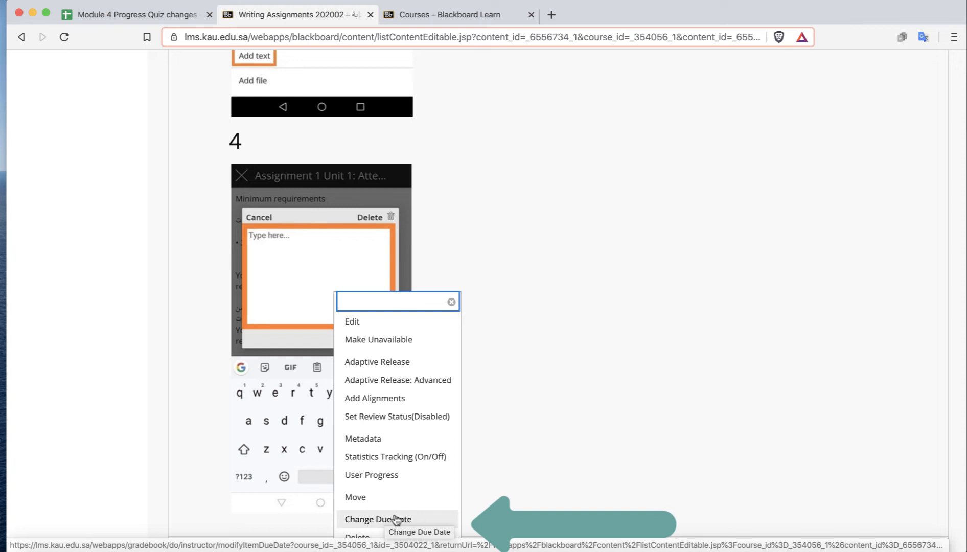
{"action": "left_click", "coordinate": [380, 520]}
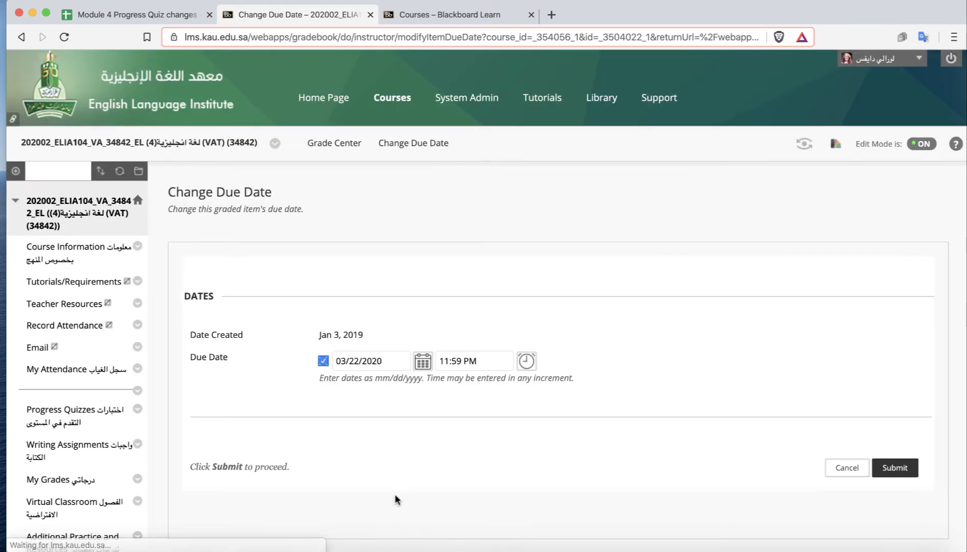
{"action": "left_click", "coordinate": [425, 362]}
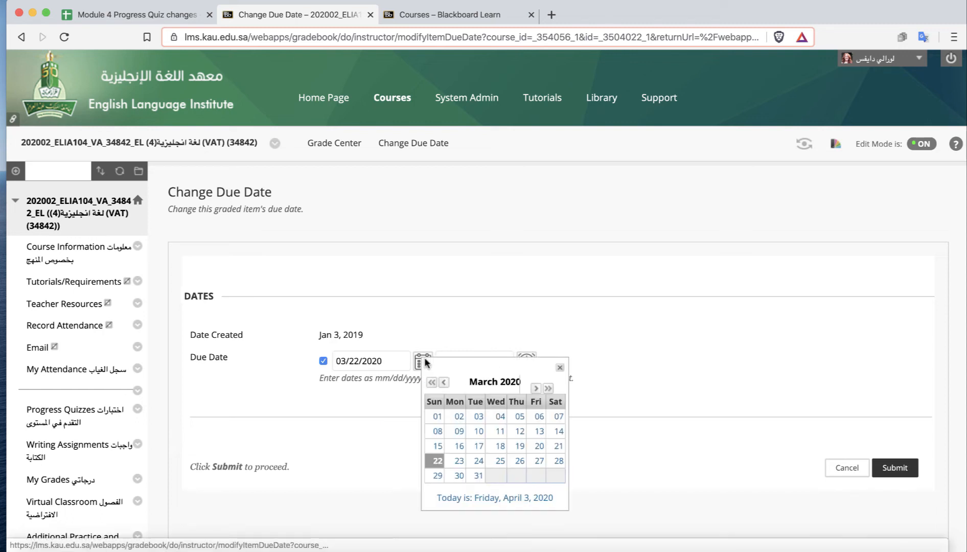
{"action": "left_click", "coordinate": [535, 388]}
{"action": "left_click", "coordinate": [519, 446]}
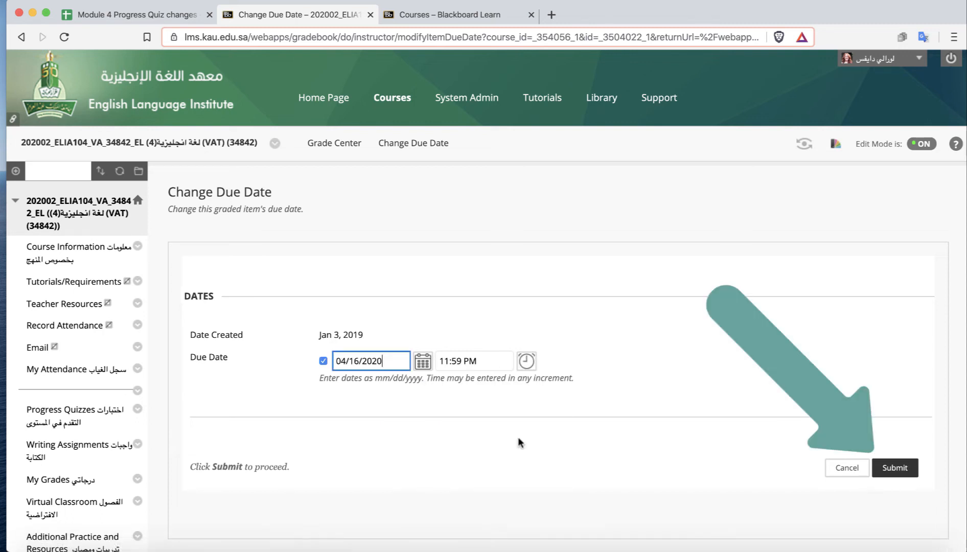
{"action": "left_click", "coordinate": [895, 468]}
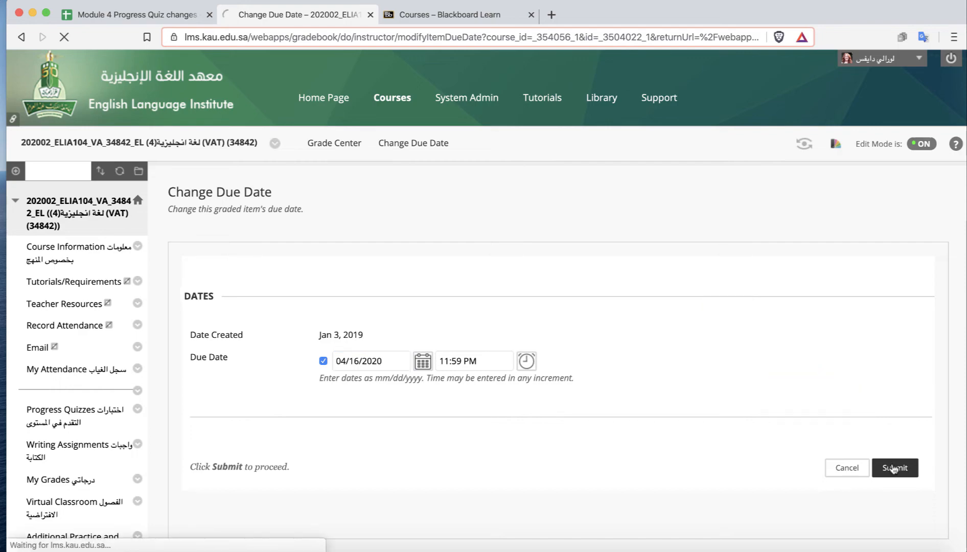
Change the due date of Assignment 2 Unit 3 to 04/16/2020 and submit.
{"action": "scroll", "coordinate": [758, 390], "scroll_direction": "down", "scroll_amount": 15}
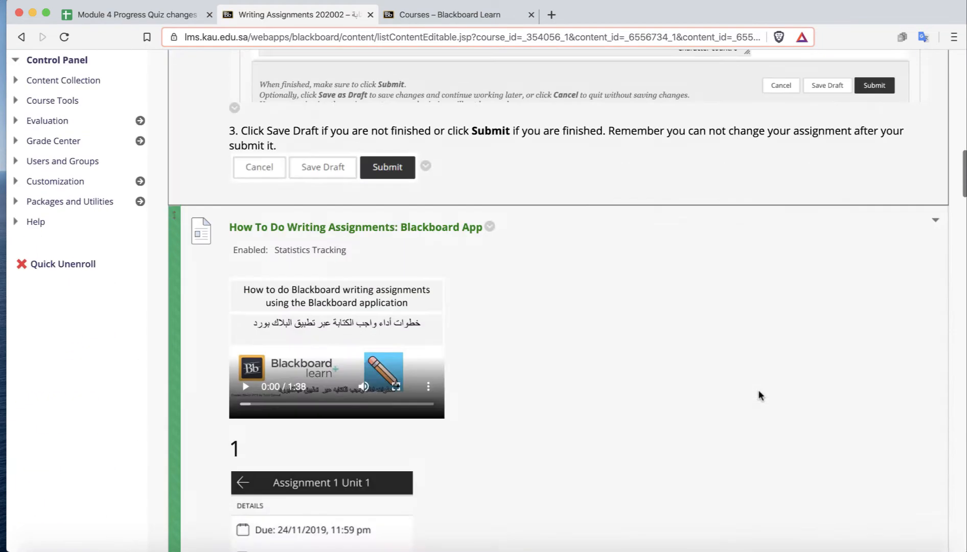
{"action": "scroll", "coordinate": [757, 389], "scroll_direction": "down", "scroll_amount": 15}
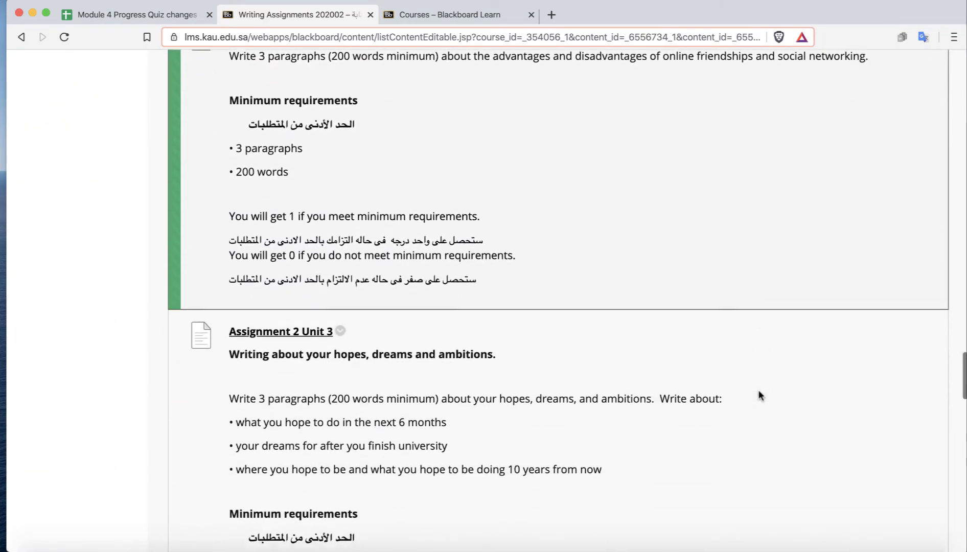
{"action": "left_click", "coordinate": [340, 309]}
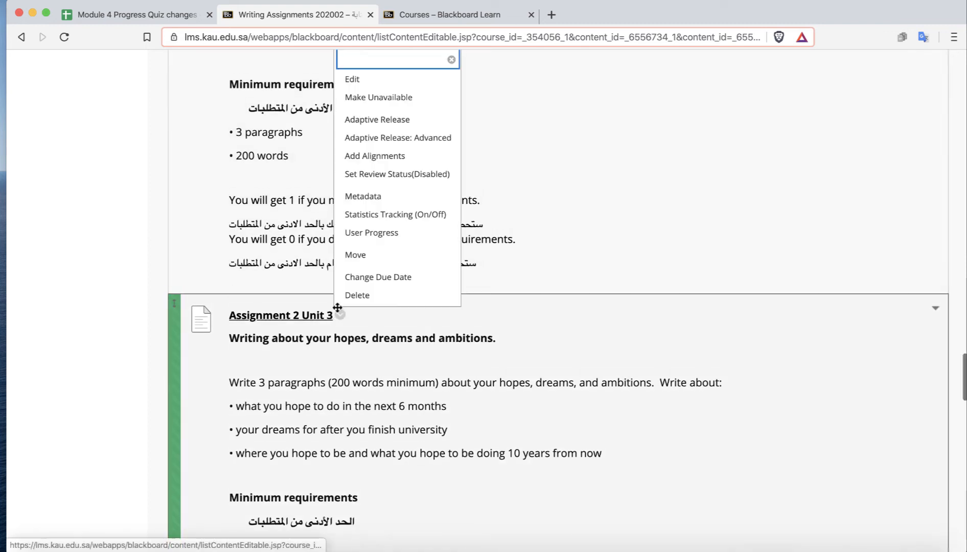
{"action": "left_click", "coordinate": [403, 276]}
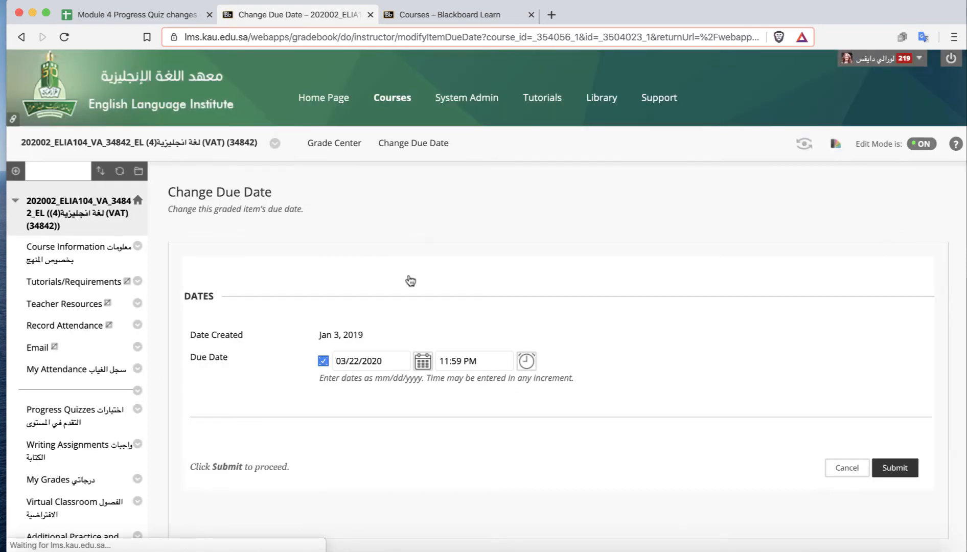
{"action": "left_click", "coordinate": [422, 364]}
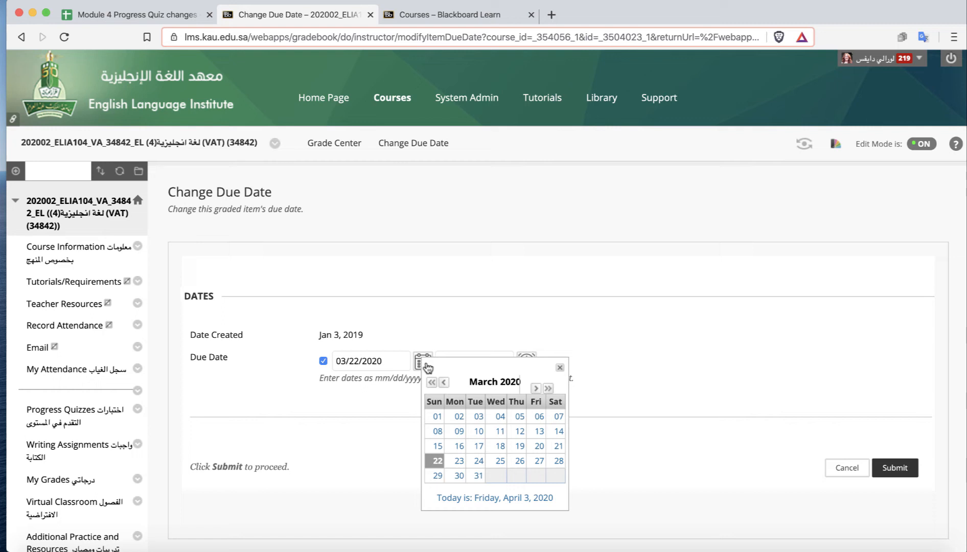
{"action": "left_click", "coordinate": [533, 388]}
{"action": "left_click", "coordinate": [519, 446]}
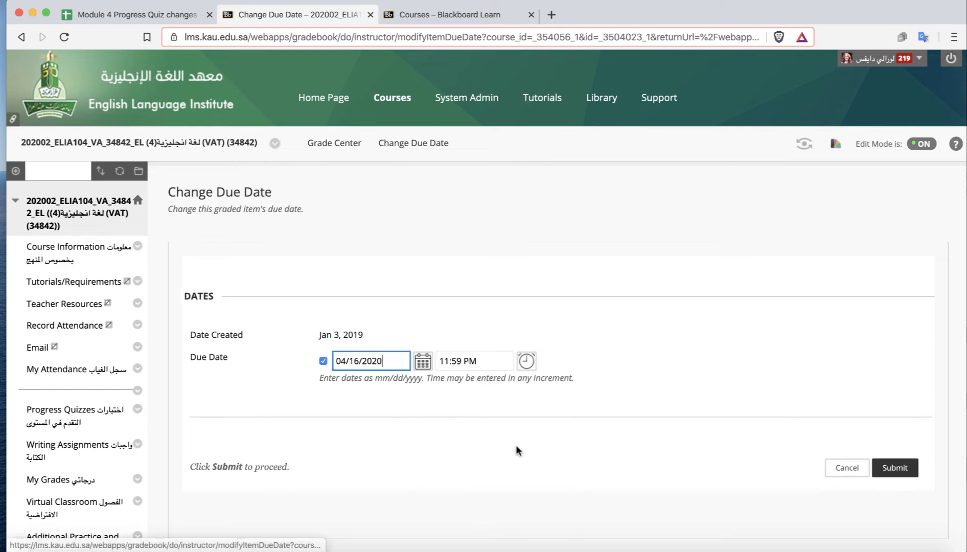
{"action": "left_click", "coordinate": [890, 468]}
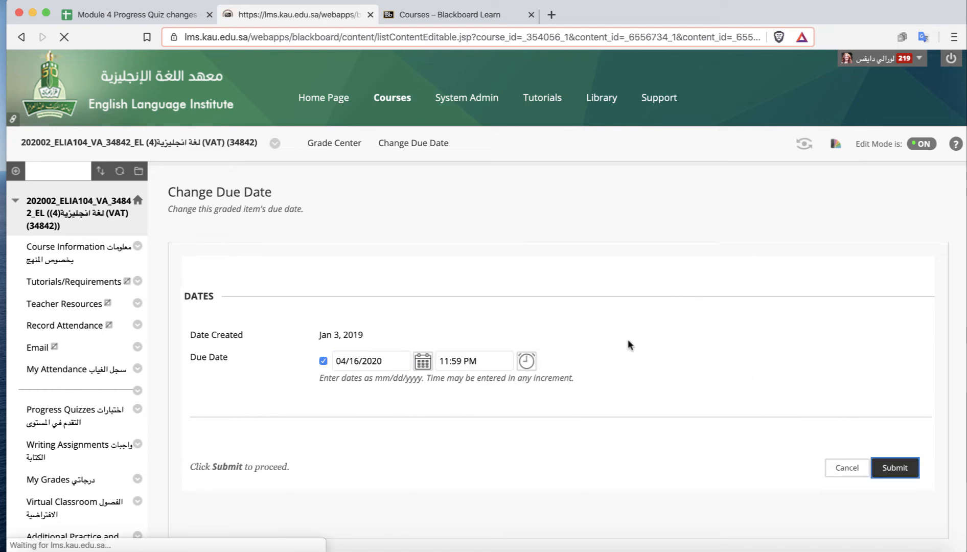
Change the due date of Assignment 3 Unit 5 to 04/16/2020 and submit.
{"action": "scroll", "coordinate": [715, 383], "scroll_direction": "down", "scroll_amount": 2}
{"action": "scroll", "coordinate": [716, 384], "scroll_direction": "down", "scroll_amount": 20}
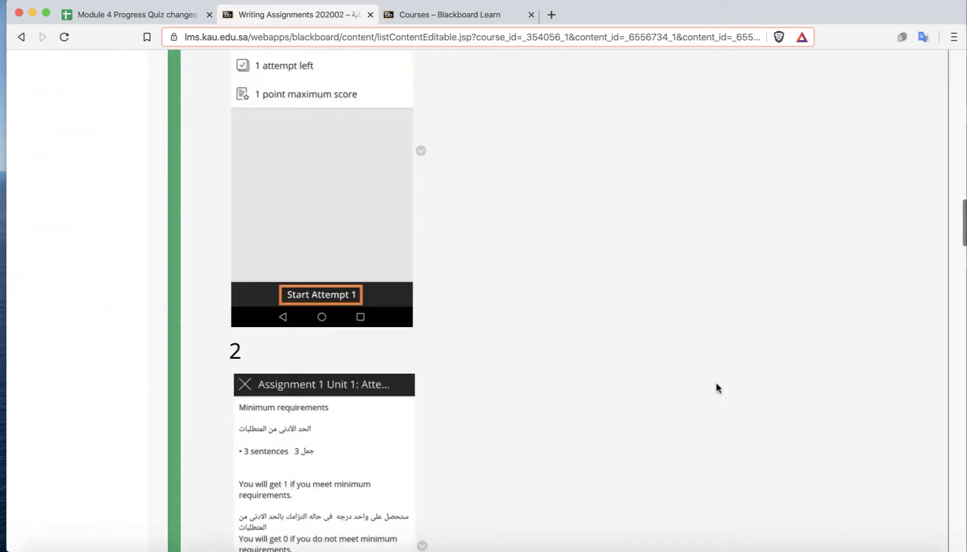
{"action": "scroll", "coordinate": [716, 388], "scroll_direction": "down", "scroll_amount": 20}
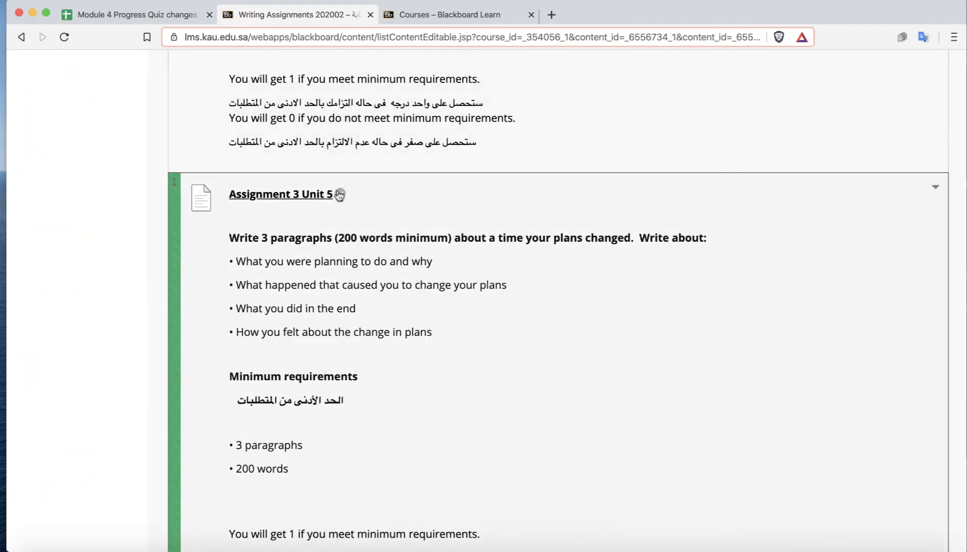
{"action": "left_click", "coordinate": [340, 190]}
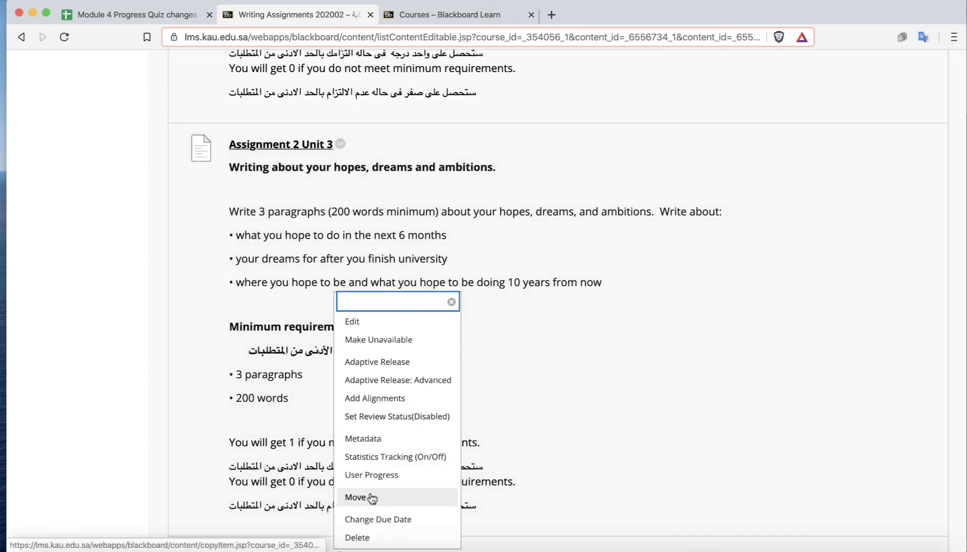
{"action": "left_click", "coordinate": [387, 520]}
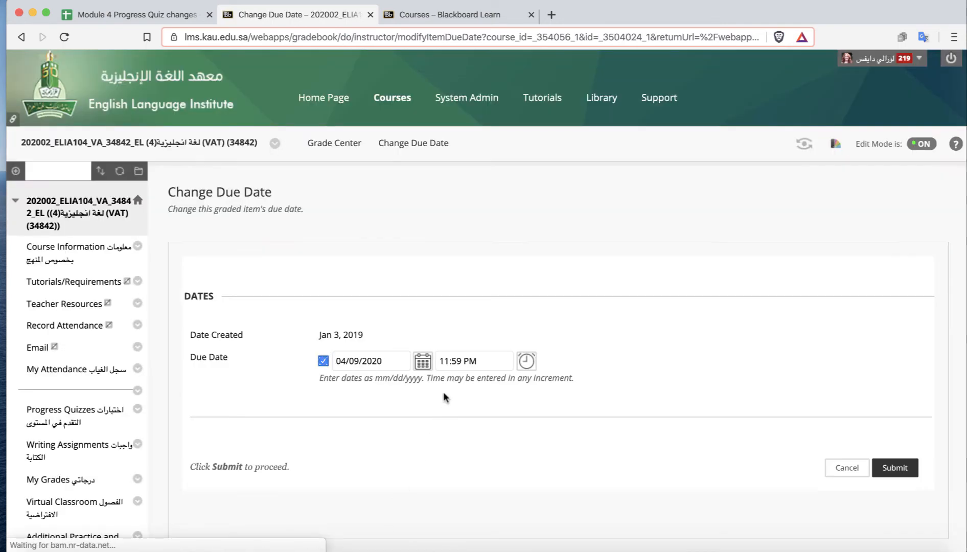
{"action": "left_click", "coordinate": [423, 362]}
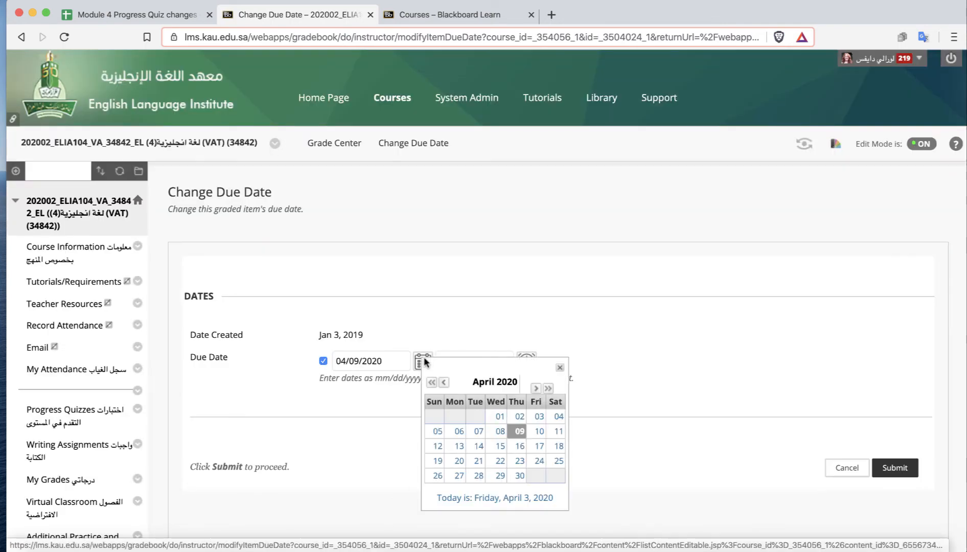
{"action": "left_click", "coordinate": [519, 445]}
{"action": "left_click", "coordinate": [902, 468]}
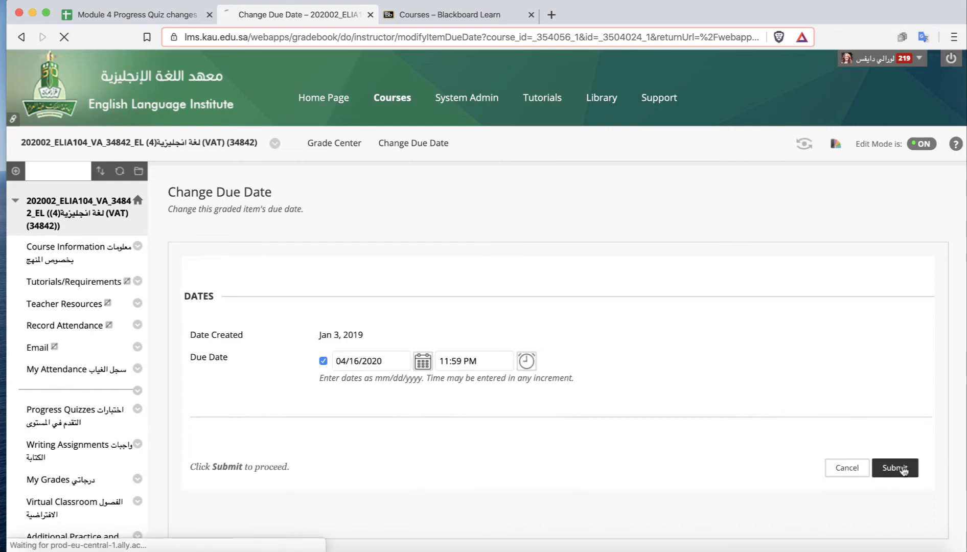
Change the due date of Assignment 4 Unit 7 to 04/16/2020 and submit.
{"action": "scroll", "coordinate": [773, 352], "scroll_direction": "down", "scroll_amount": 20}
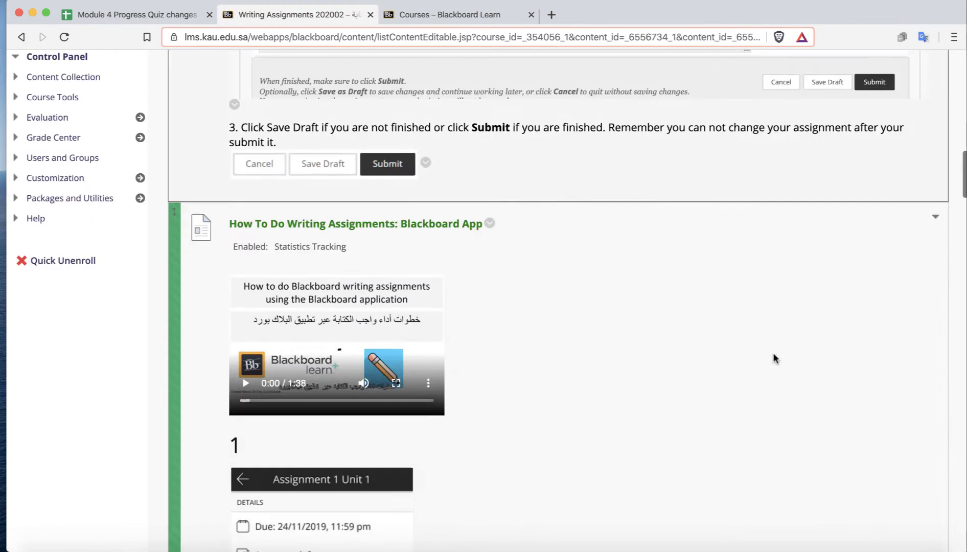
{"action": "scroll", "coordinate": [772, 352], "scroll_direction": "down", "scroll_amount": 20}
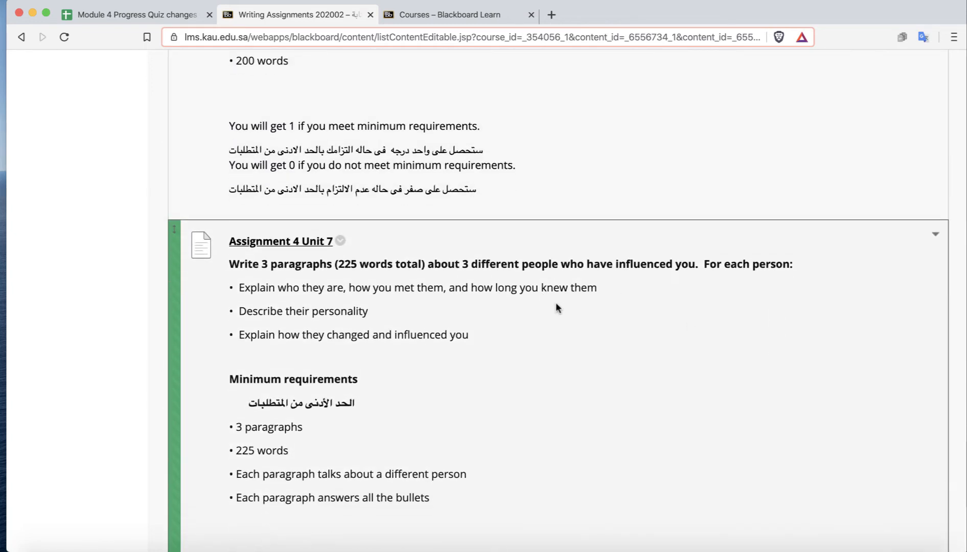
{"action": "scroll", "coordinate": [809, 334], "scroll_direction": "up", "scroll_amount": 20}
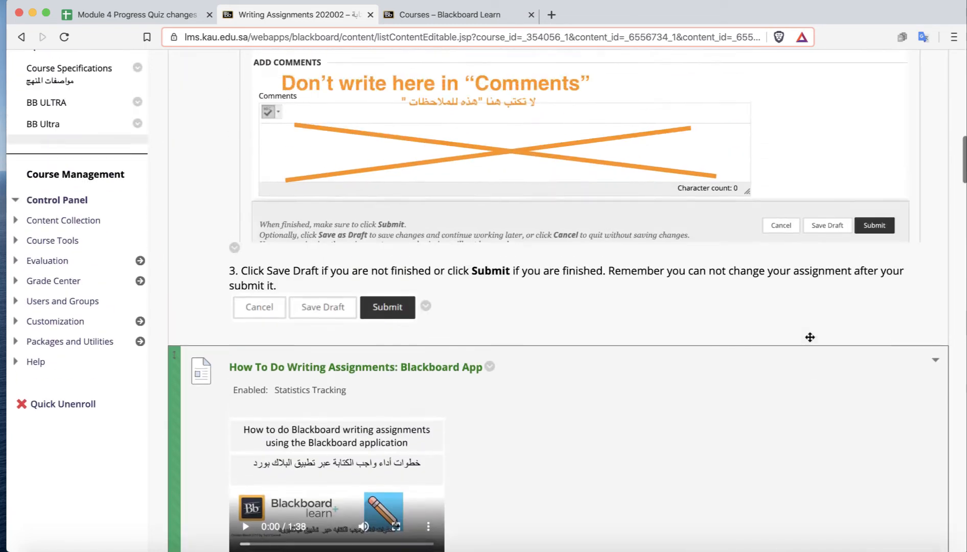
{"action": "scroll", "coordinate": [809, 336], "scroll_direction": "up", "scroll_amount": 20}
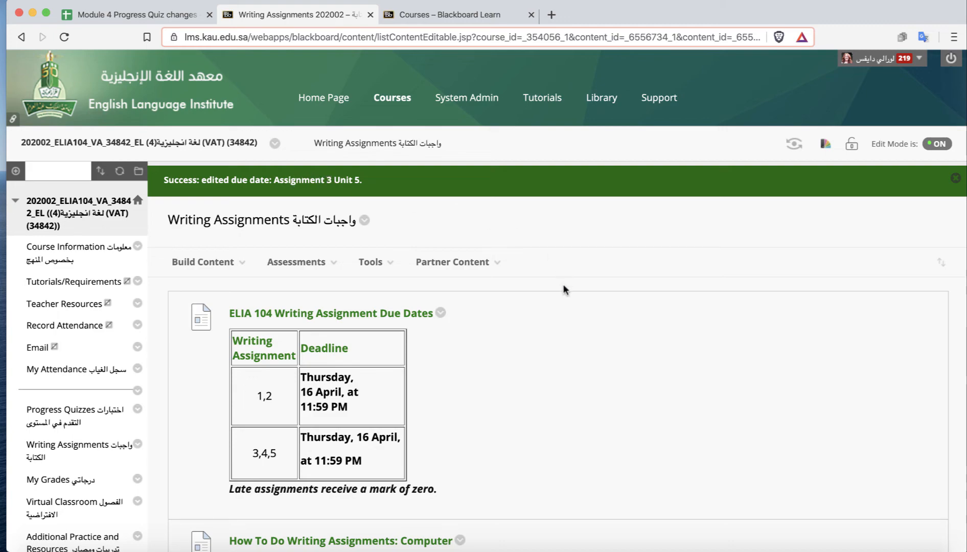
{"action": "scroll", "coordinate": [563, 289], "scroll_direction": "down", "scroll_amount": 20}
{"action": "scroll", "coordinate": [564, 289], "scroll_direction": "down", "scroll_amount": 20}
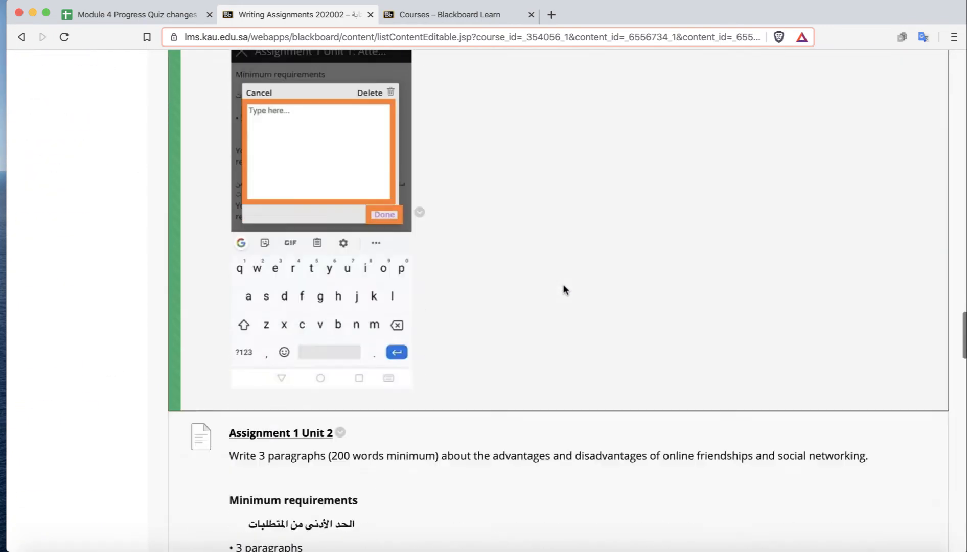
{"action": "scroll", "coordinate": [564, 289], "scroll_direction": "down", "scroll_amount": 10}
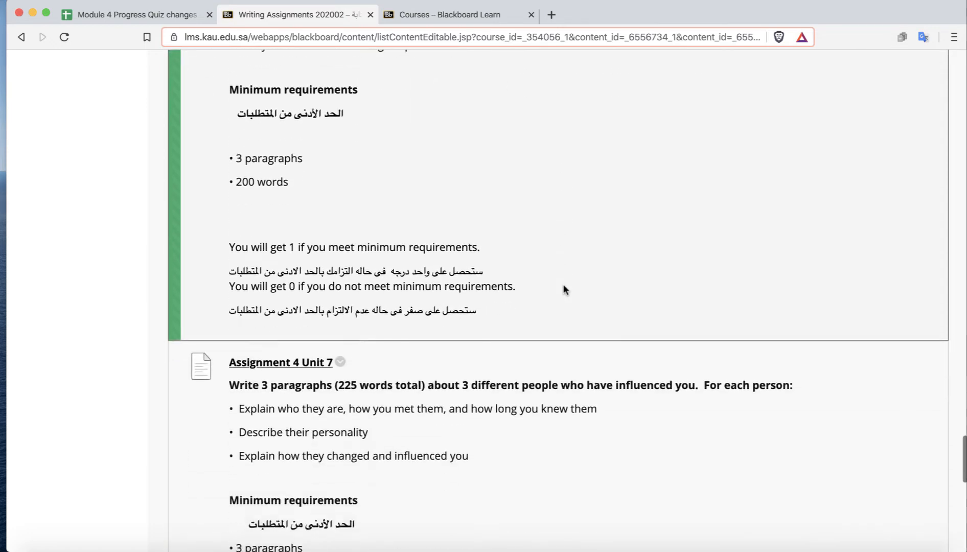
{"action": "scroll", "coordinate": [564, 290], "scroll_direction": "up", "scroll_amount": 1}
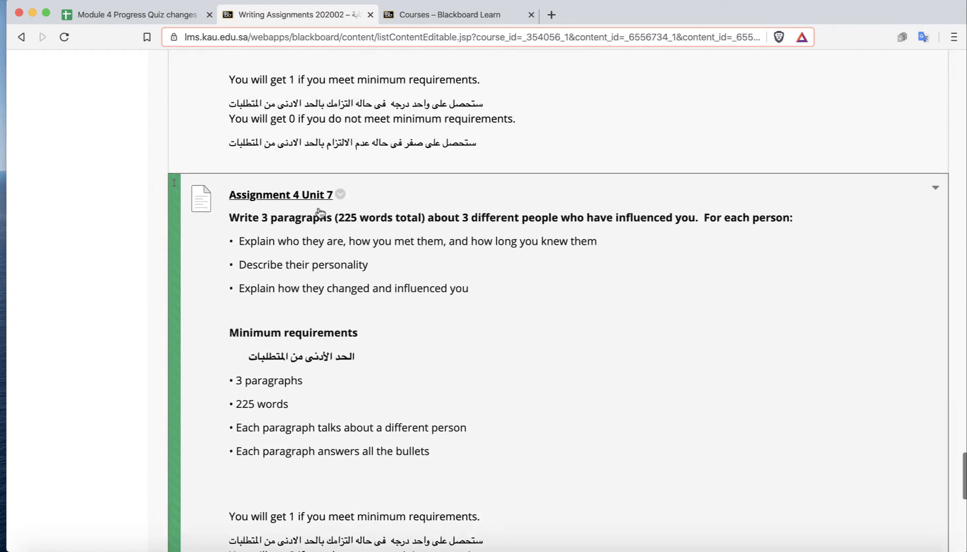
{"action": "left_click", "coordinate": [339, 196]}
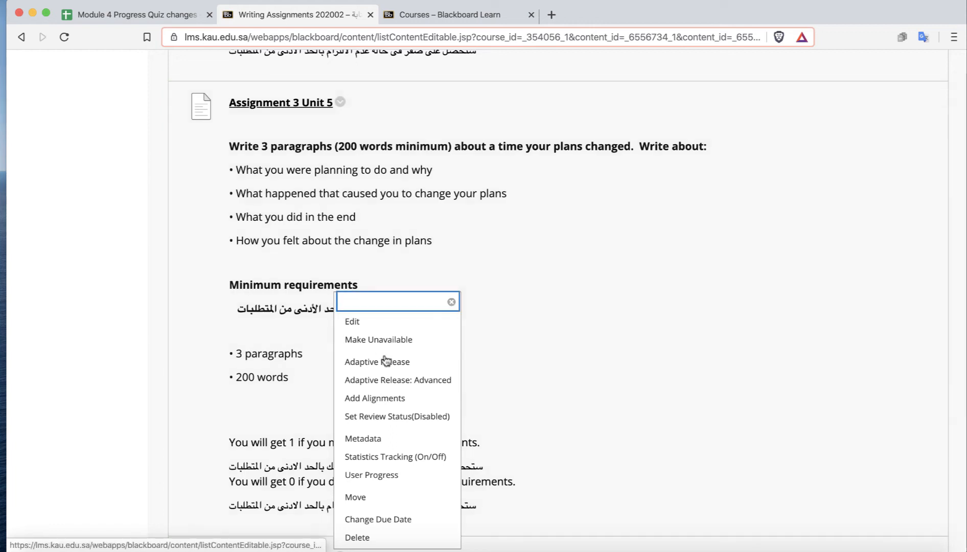
{"action": "left_click", "coordinate": [350, 520]}
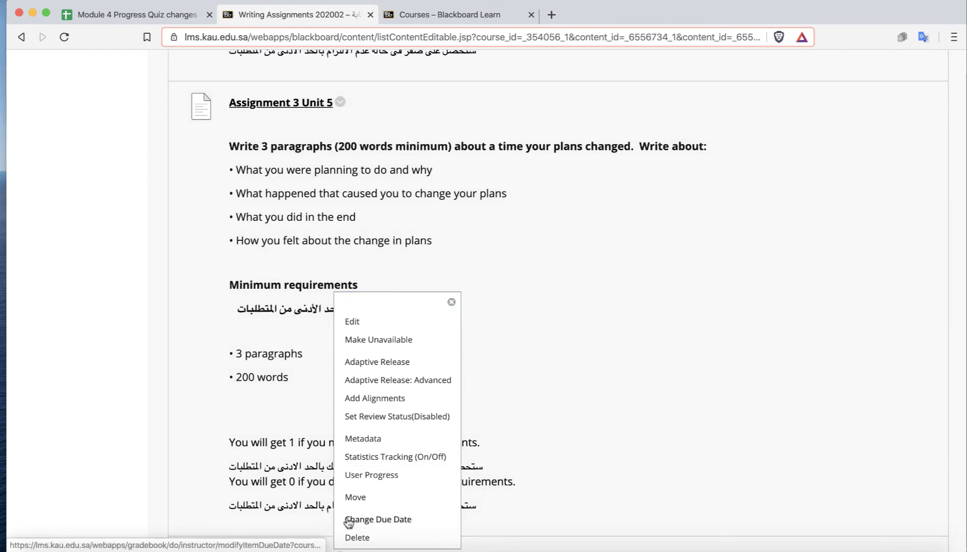
{"action": "left_click", "coordinate": [423, 362]}
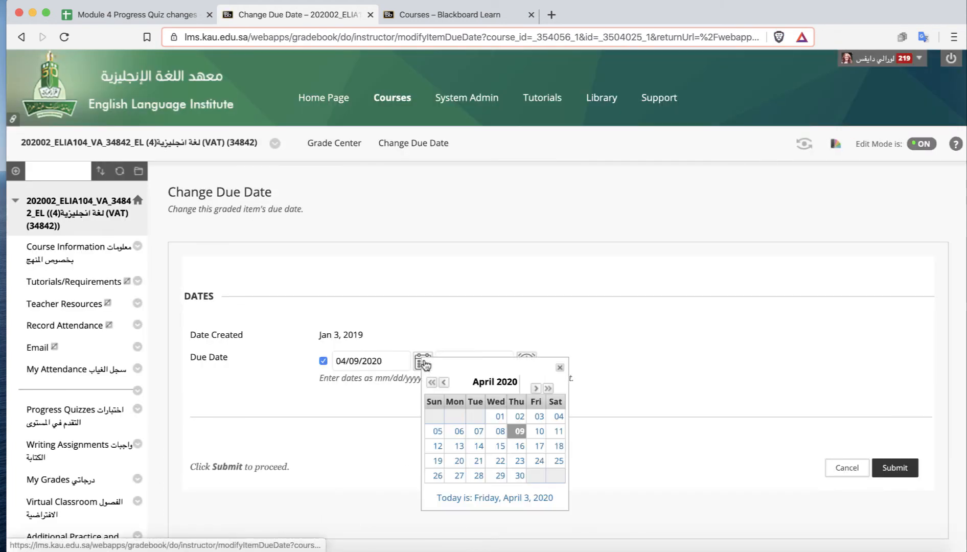
{"action": "left_click", "coordinate": [520, 446]}
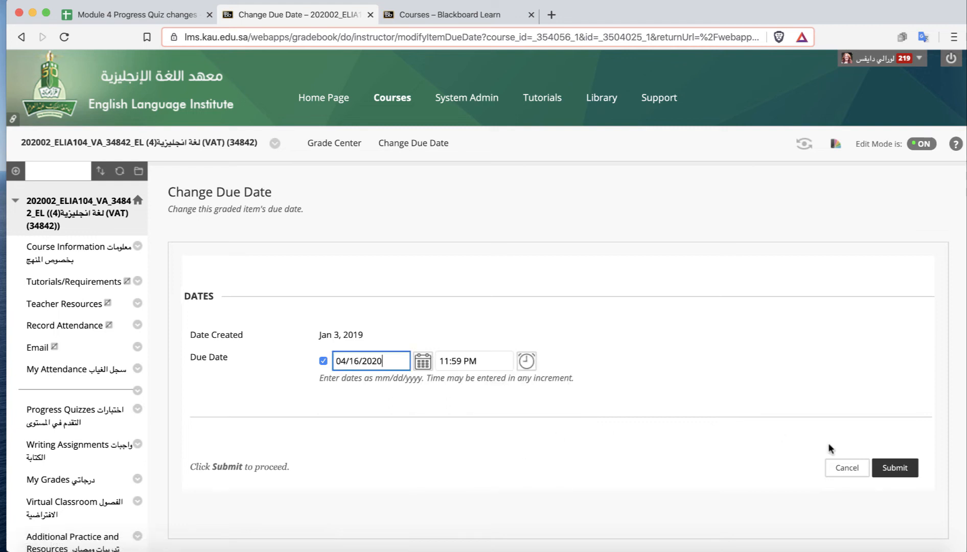
{"action": "left_click", "coordinate": [895, 468]}
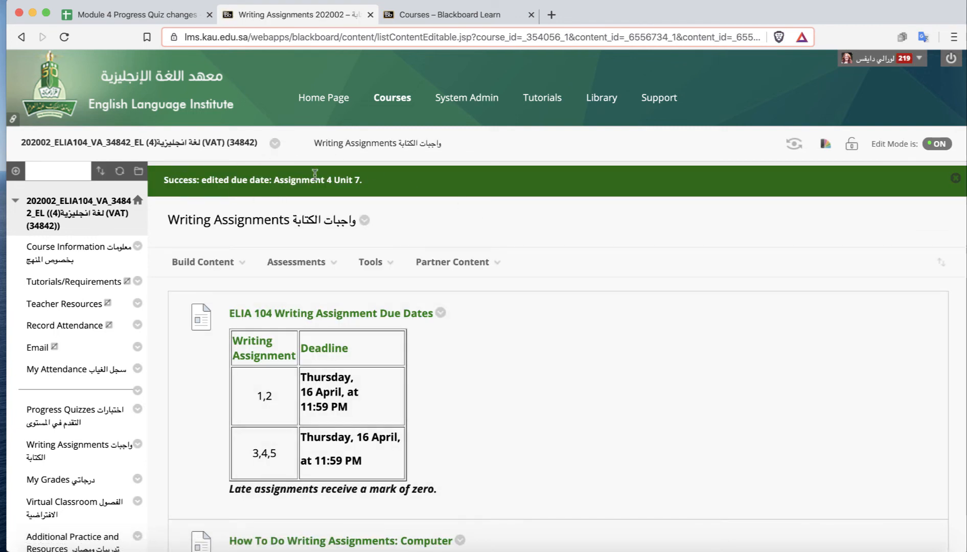
{"action": "scroll", "coordinate": [569, 363], "scroll_direction": "down", "scroll_amount": 20}
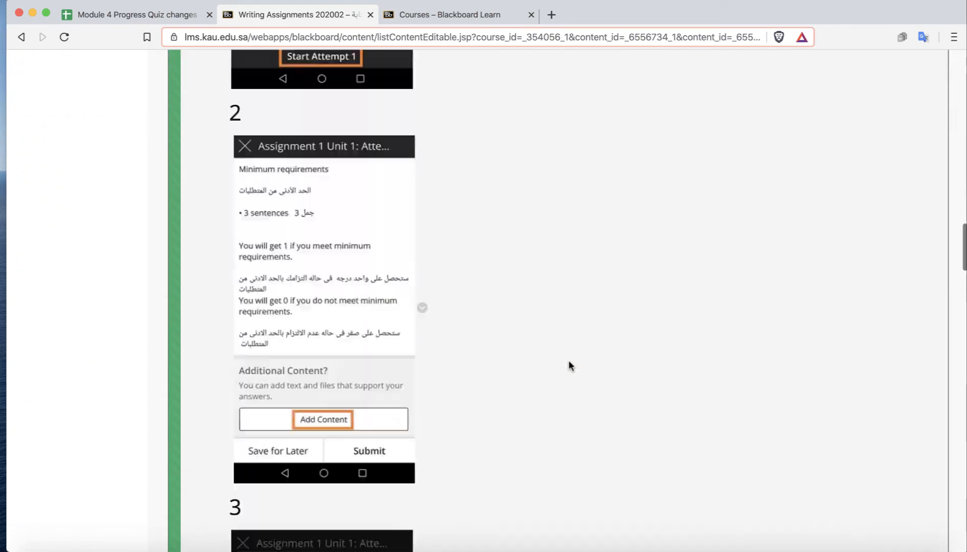
Change the due date of Assignment 5 Unit 9 to 04/16/2020 and submit.
{"action": "scroll", "coordinate": [569, 362], "scroll_direction": "down", "scroll_amount": 20}
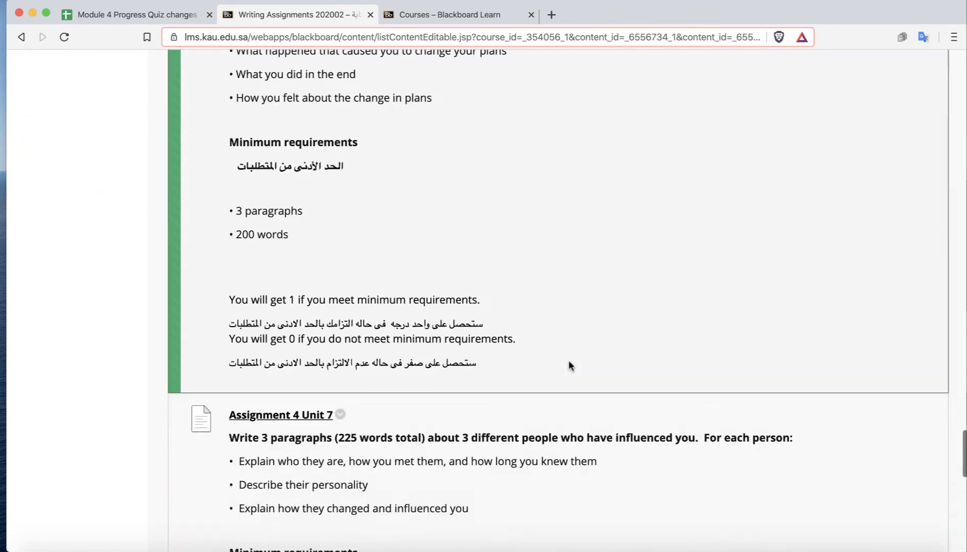
{"action": "scroll", "coordinate": [568, 362], "scroll_direction": "down", "scroll_amount": 5}
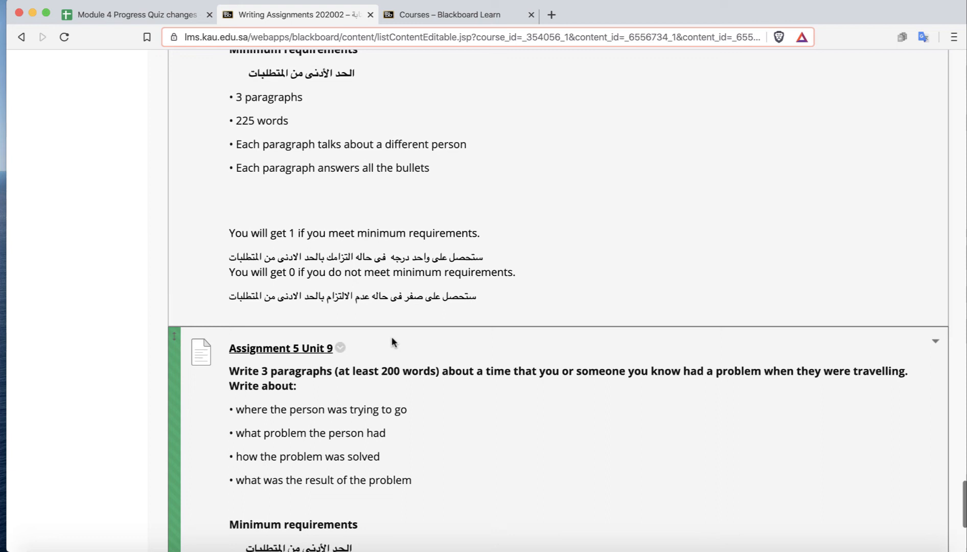
{"action": "left_click", "coordinate": [340, 348]}
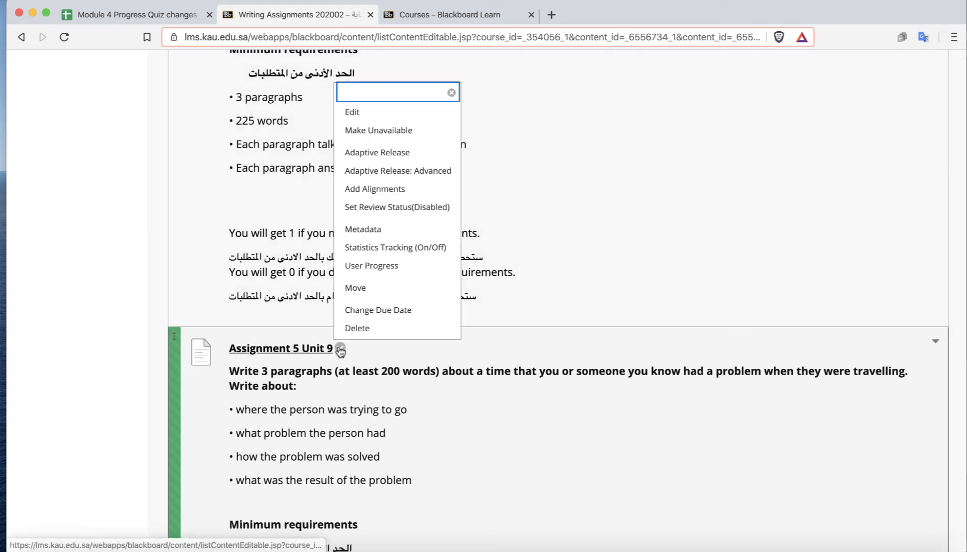
{"action": "left_click", "coordinate": [418, 312]}
{"action": "left_click", "coordinate": [422, 361]}
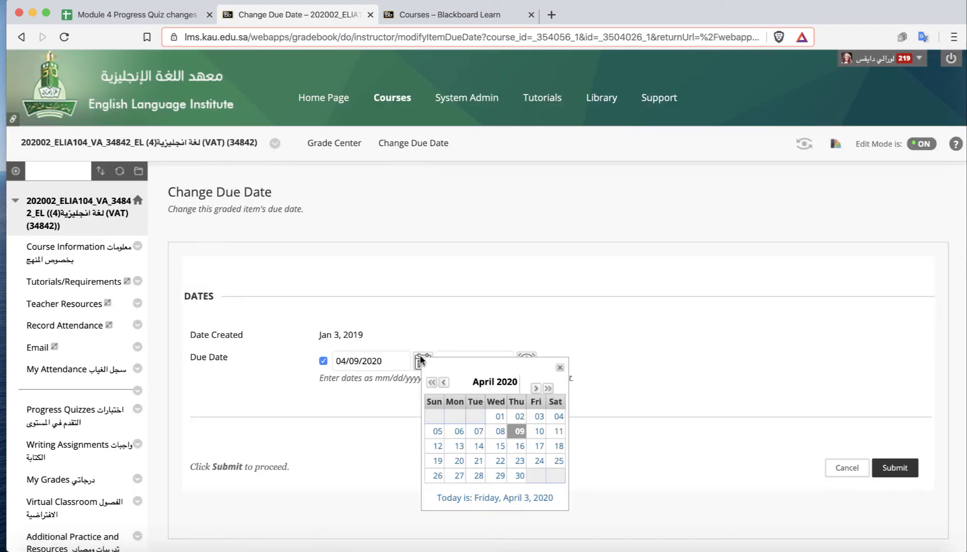
{"action": "left_click", "coordinate": [517, 443]}
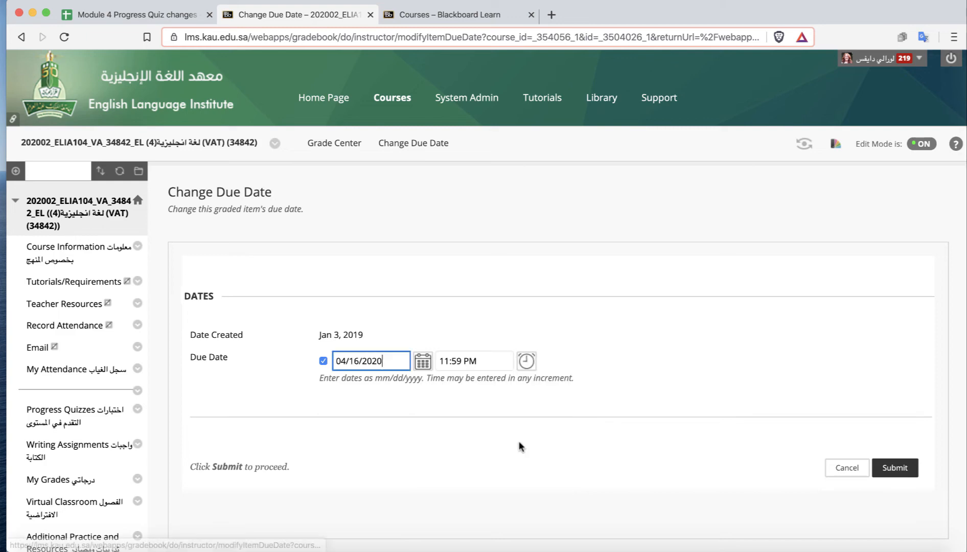
{"action": "left_click", "coordinate": [900, 469]}
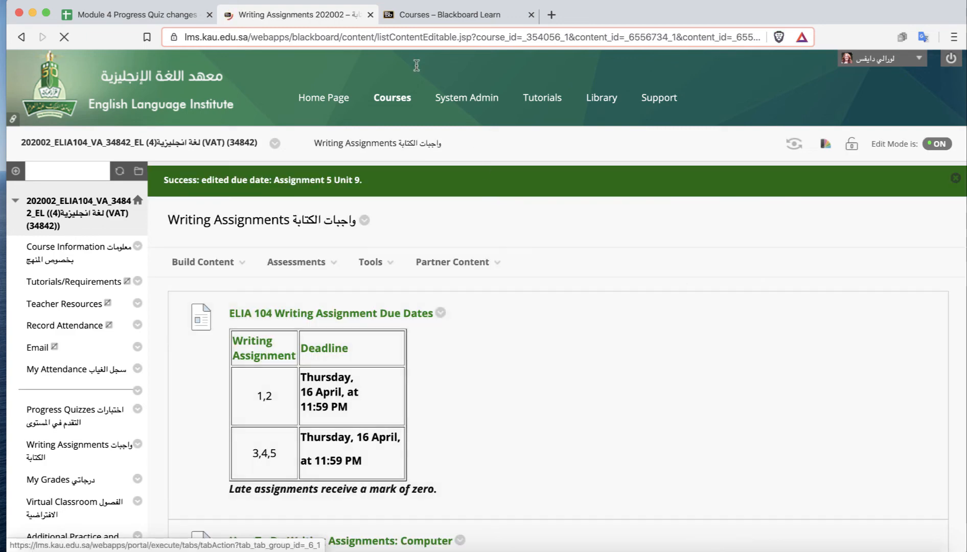
Tick the 'change due dates' box for section 202002_ELIA104_VA_34842_EL in the tracking spreadsheet.
{"action": "left_click", "coordinate": [159, 14]}
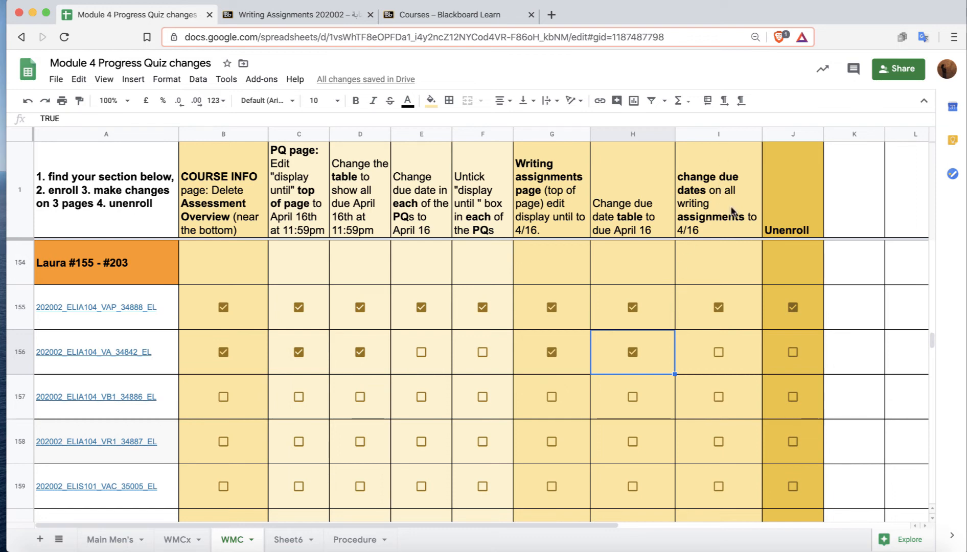
{"action": "left_click", "coordinate": [718, 351]}
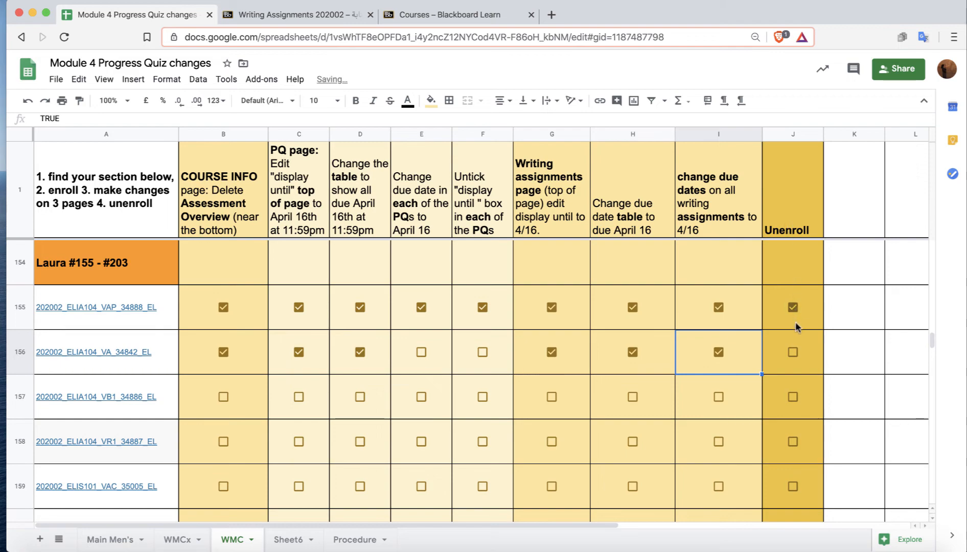
Quick-unenroll from the 202002_ELIA104_VA_34842_EL course and confirm.
{"action": "left_click", "coordinate": [323, 15]}
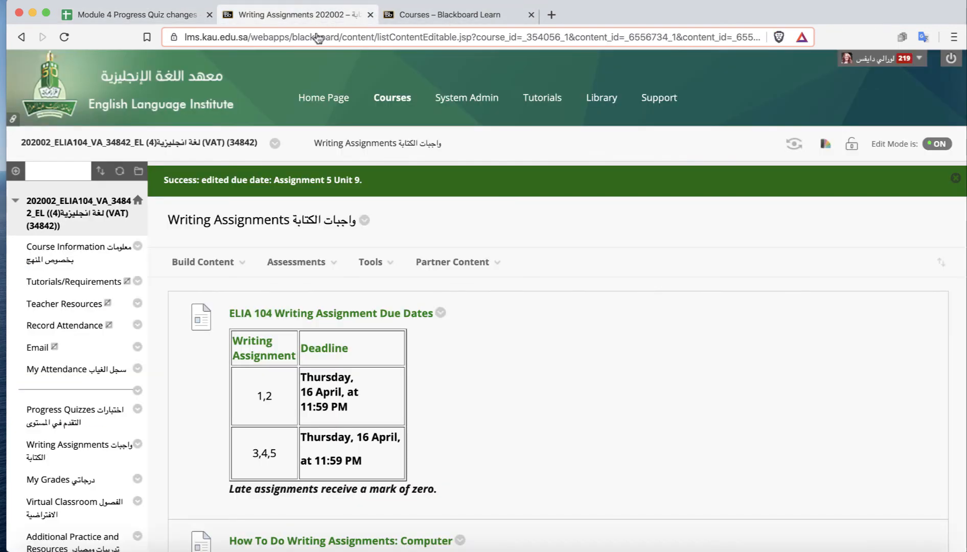
{"action": "scroll", "coordinate": [88, 315], "scroll_direction": "down", "scroll_amount": 15}
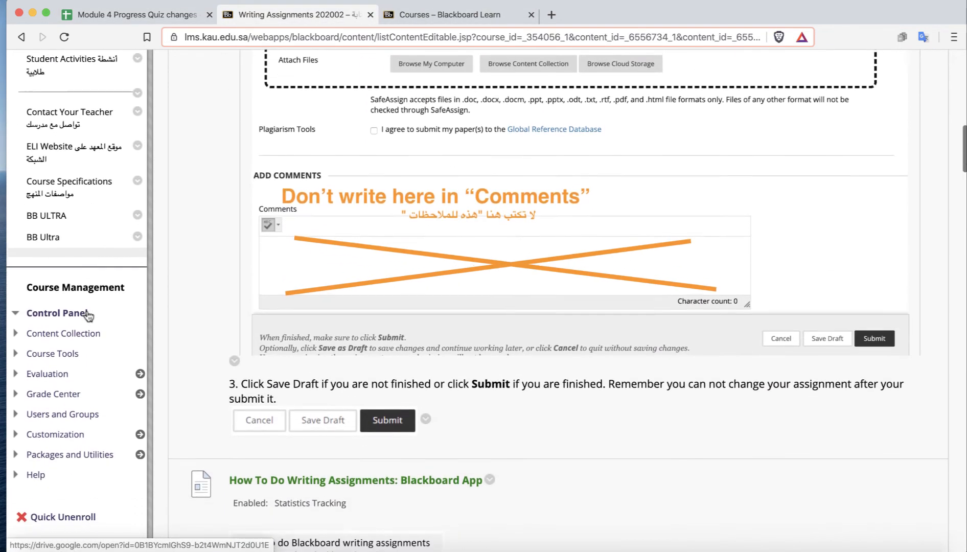
{"action": "scroll", "coordinate": [88, 315], "scroll_direction": "down", "scroll_amount": 5}
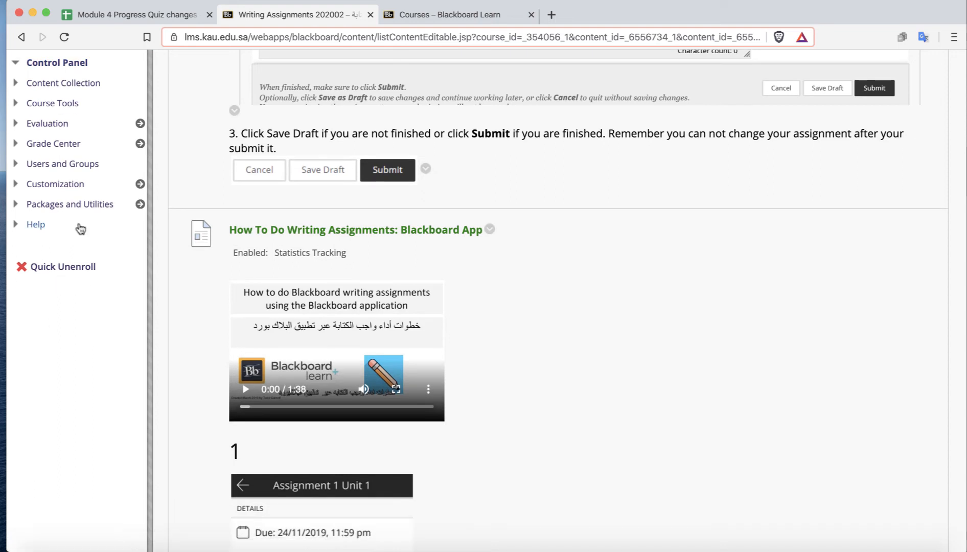
{"action": "left_click", "coordinate": [60, 267]}
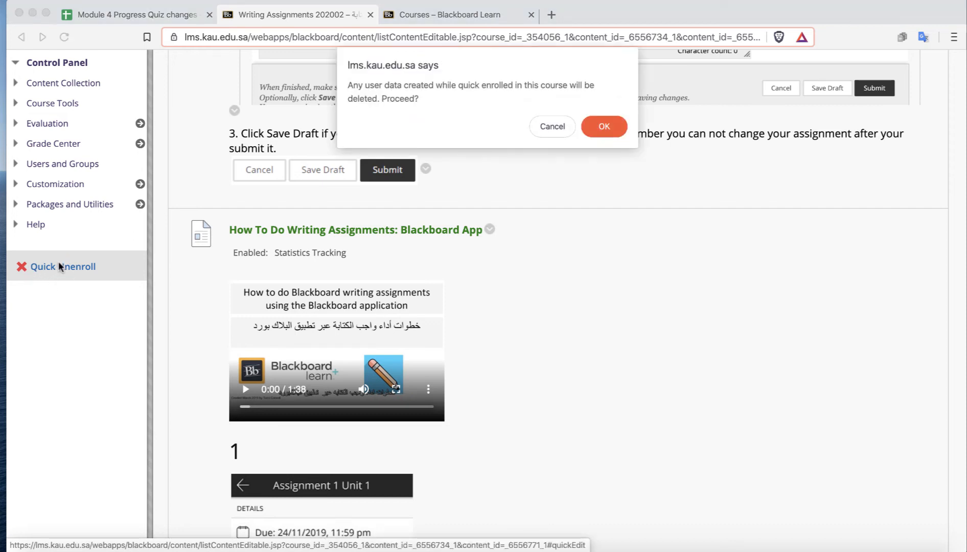
{"action": "left_click", "coordinate": [605, 127]}
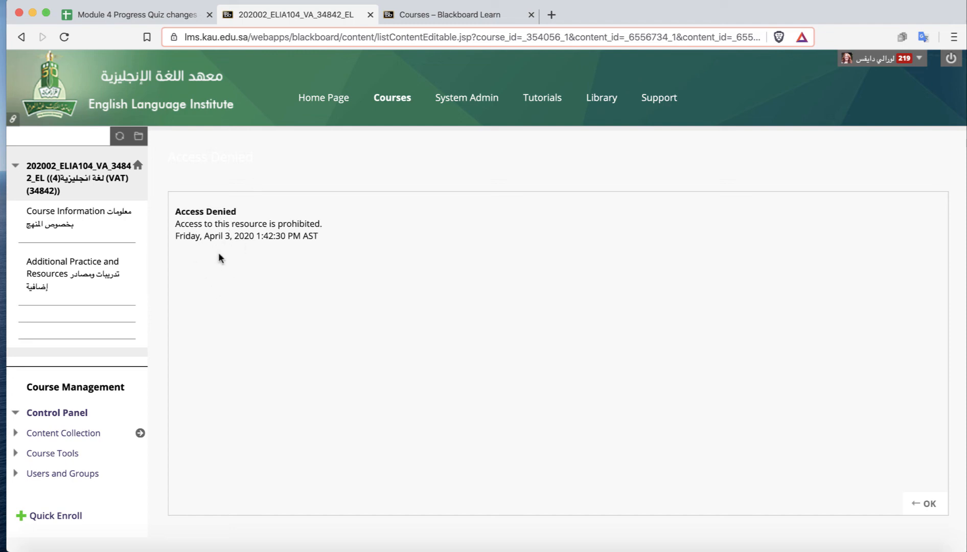
Open section 202002_ELIA104_VB1_34886_EL from the spreadsheet, quick-enroll as instructor and turn edit mode back on.
{"action": "left_click", "coordinate": [131, 14]}
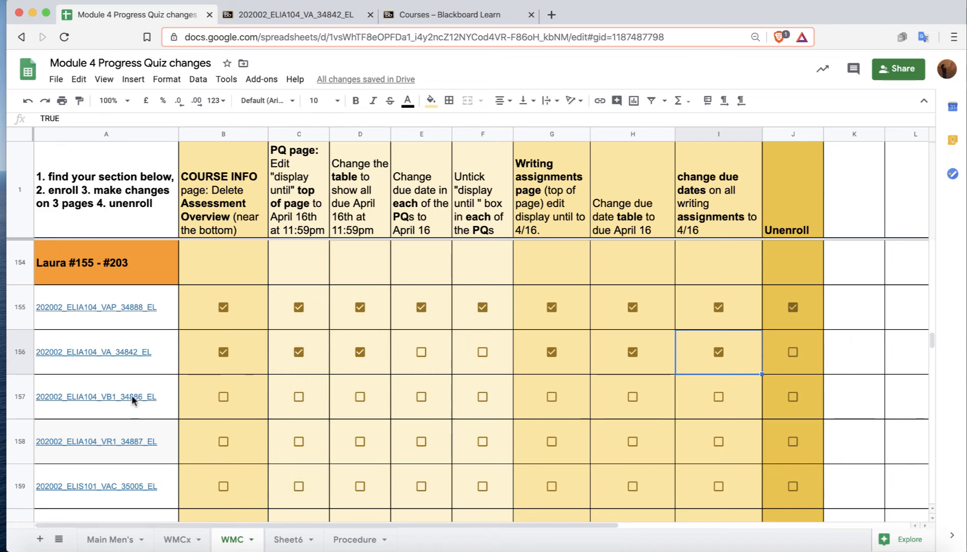
{"action": "mouse_move", "coordinate": [131, 397]}
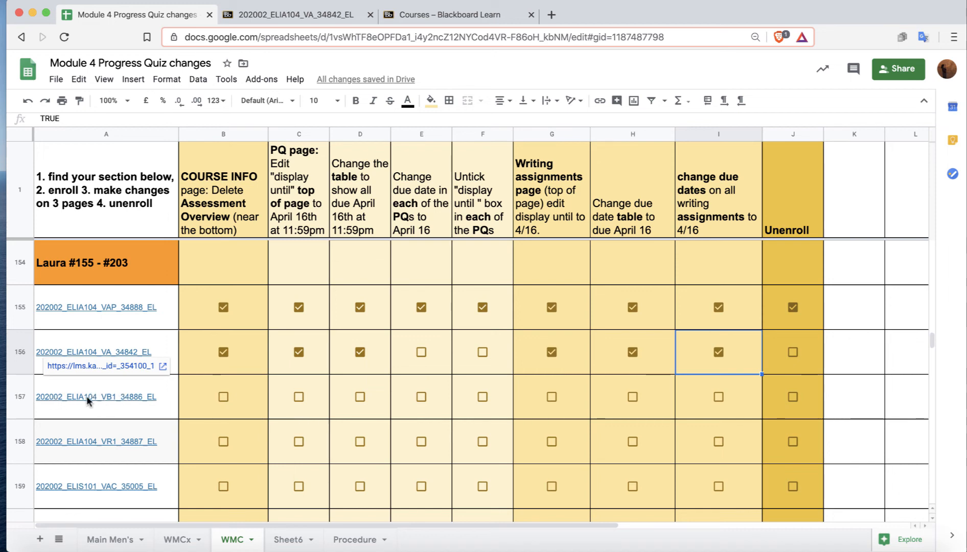
{"action": "left_click", "coordinate": [91, 366]}
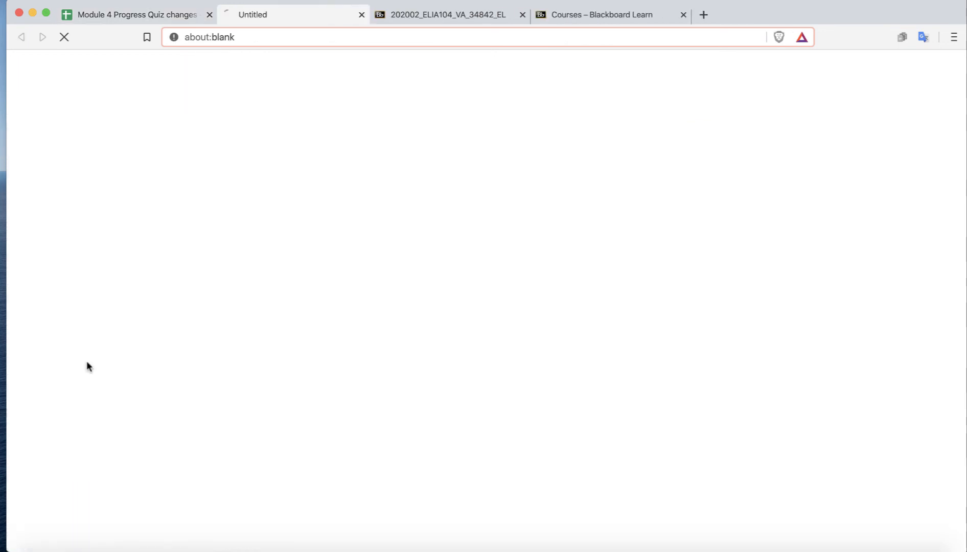
{"action": "scroll", "coordinate": [80, 393], "scroll_direction": "down", "scroll_amount": 5}
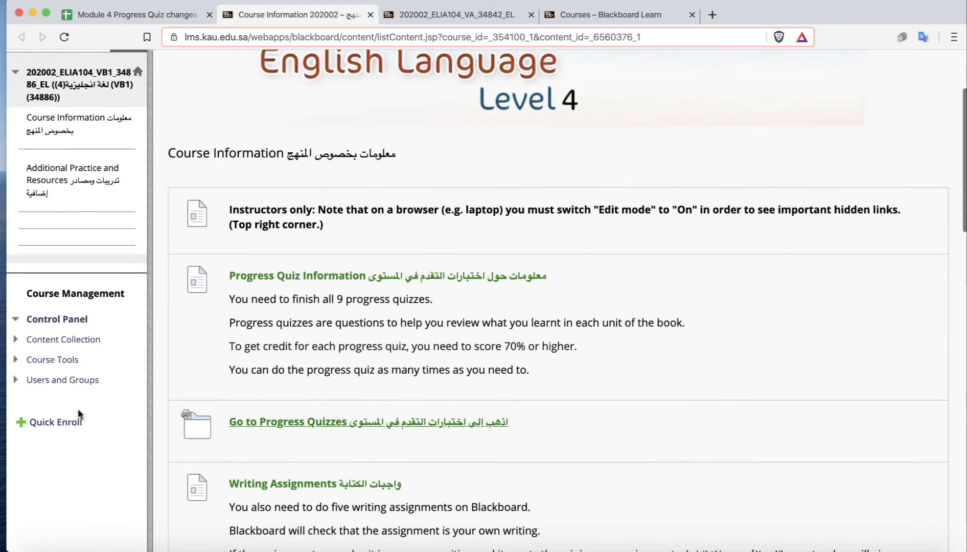
{"action": "left_click", "coordinate": [61, 321]}
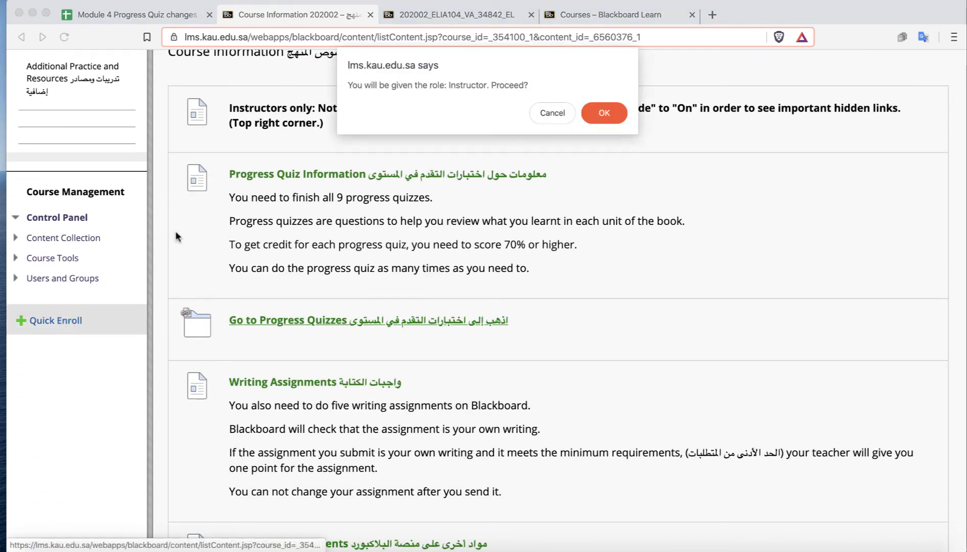
{"action": "left_click", "coordinate": [605, 110]}
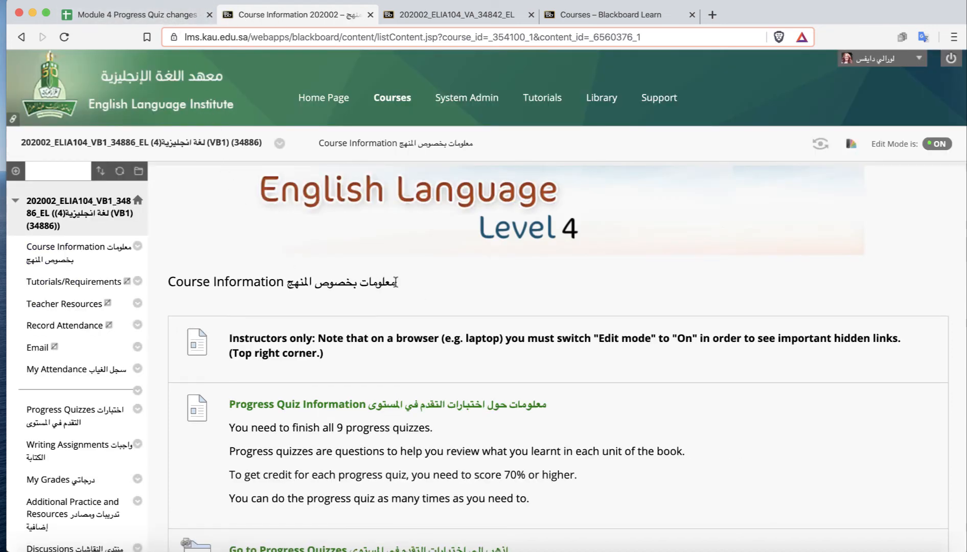
{"action": "left_click", "coordinate": [937, 145]}
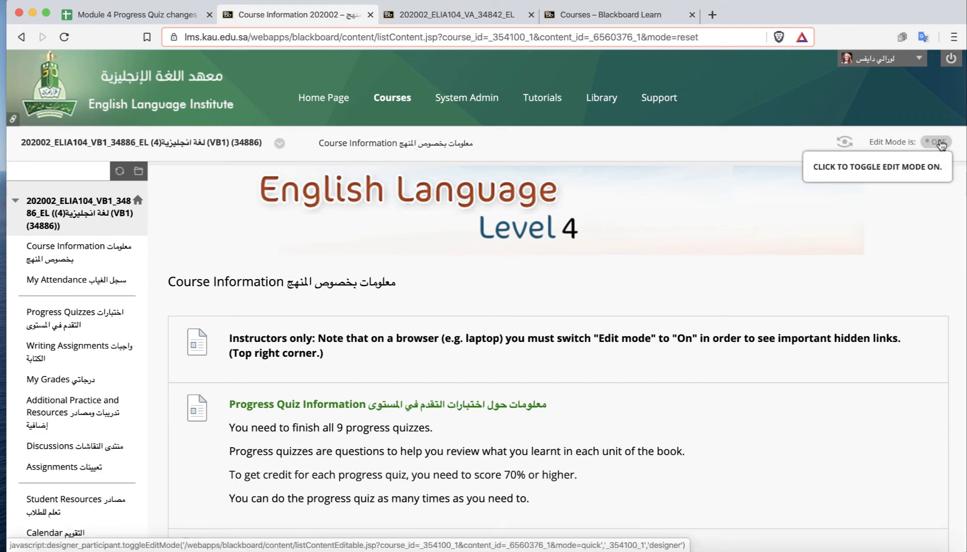
{"action": "left_click", "coordinate": [941, 144]}
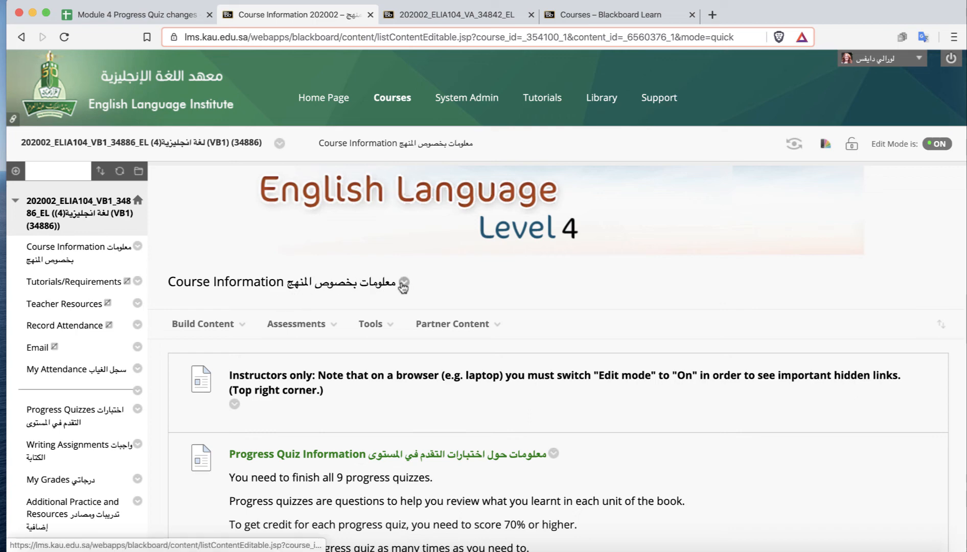
Delete the Assessment Overview item from the Course Information page.
{"action": "left_click", "coordinate": [157, 16]}
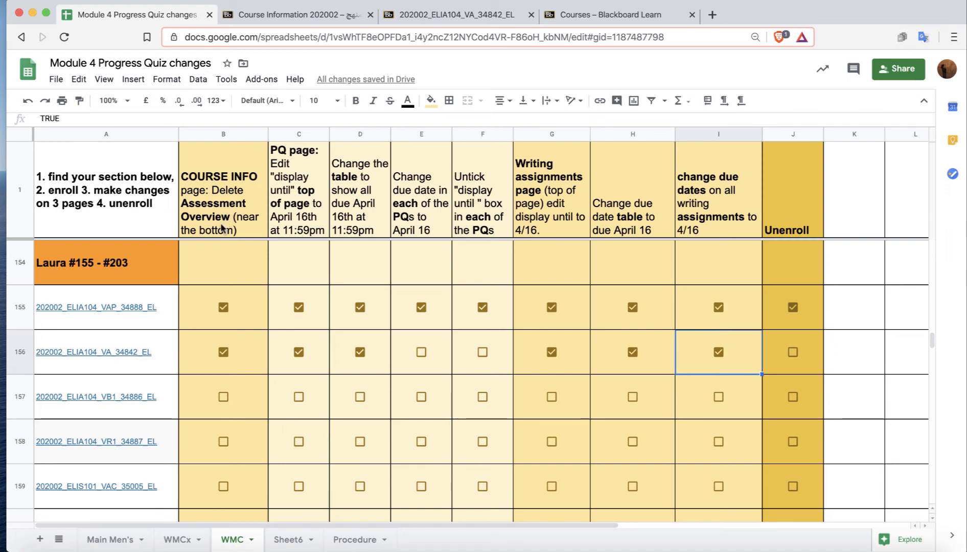
{"action": "left_click", "coordinate": [292, 14]}
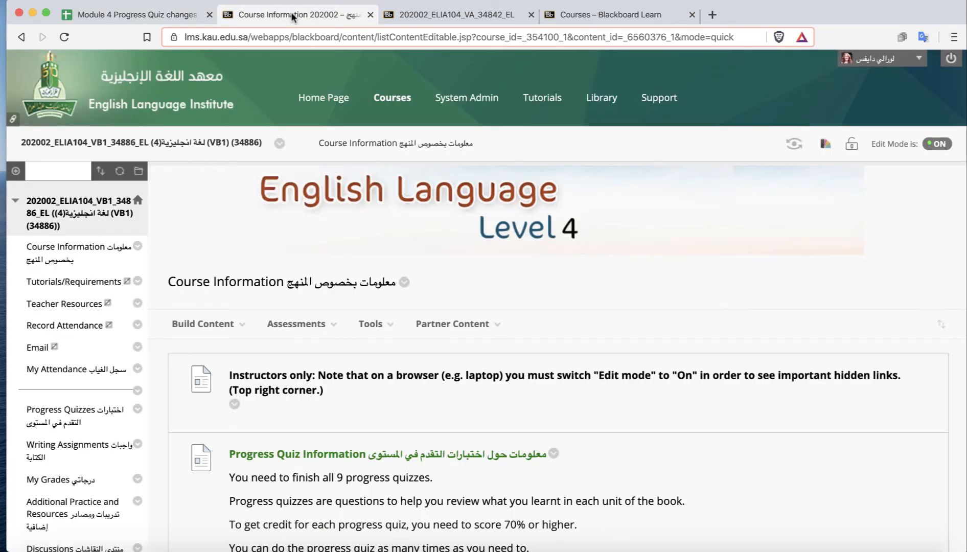
{"action": "scroll", "coordinate": [565, 341], "scroll_direction": "down", "scroll_amount": 15}
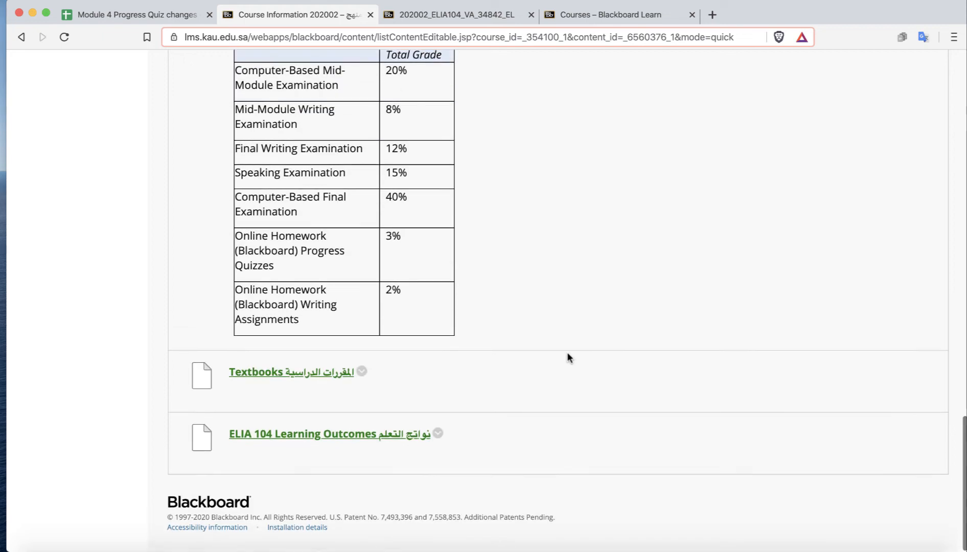
{"action": "scroll", "coordinate": [568, 353], "scroll_direction": "up", "scroll_amount": 3}
{"action": "scroll", "coordinate": [567, 354], "scroll_direction": "up", "scroll_amount": 1}
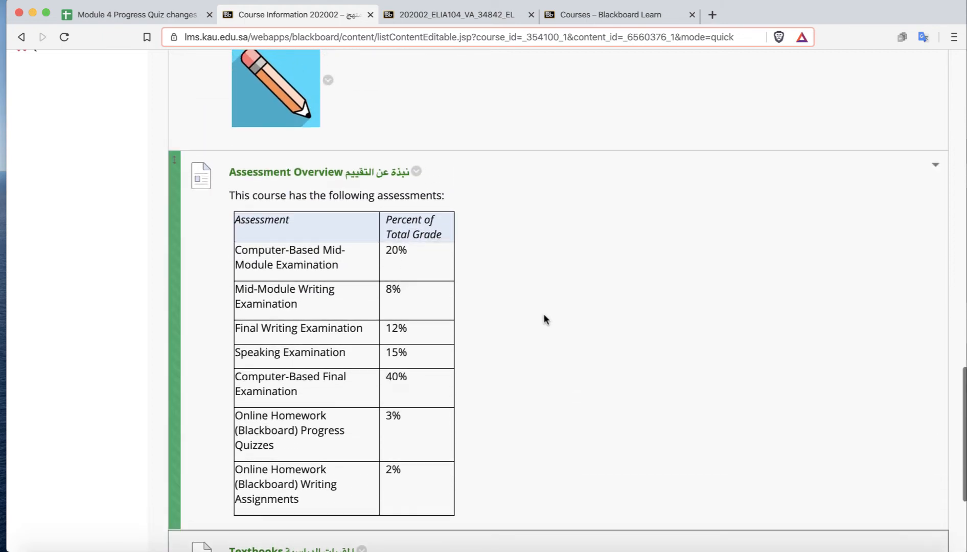
{"action": "left_click", "coordinate": [416, 168]}
{"action": "left_click", "coordinate": [453, 539]}
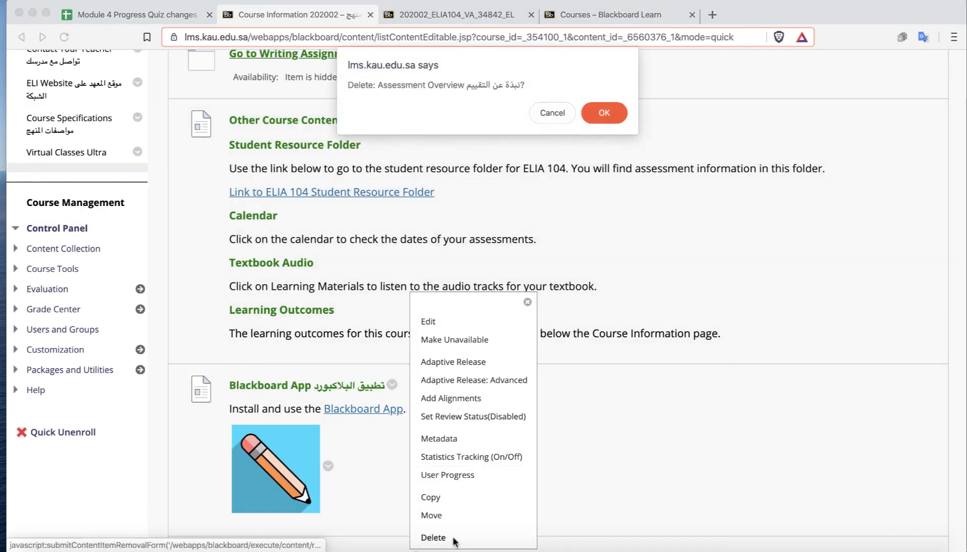
{"action": "left_click", "coordinate": [592, 113]}
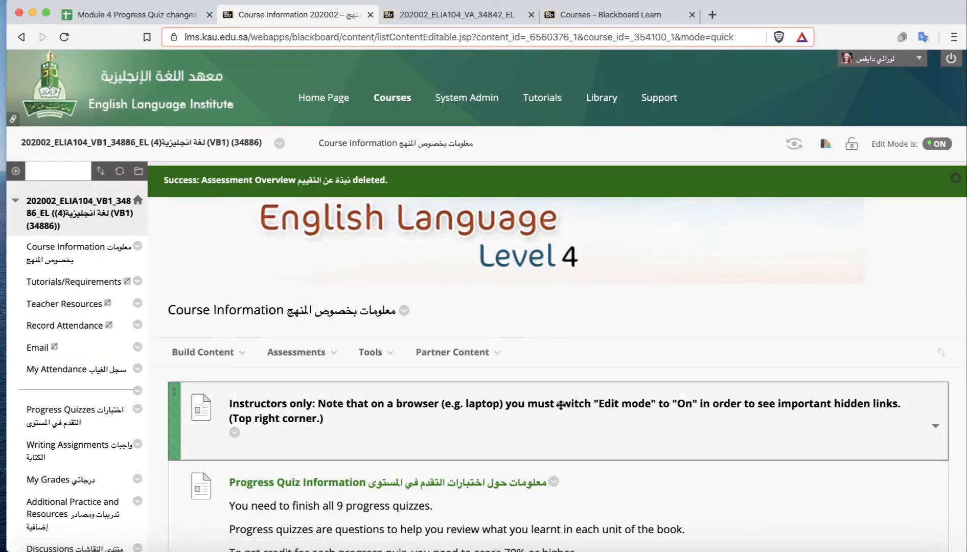
Tick the Course Info box for section 202002_ELIA104_VB1_34886_EL in the tracking spreadsheet.
{"action": "scroll", "coordinate": [561, 409], "scroll_direction": "down", "scroll_amount": 15}
{"action": "scroll", "coordinate": [560, 406], "scroll_direction": "up", "scroll_amount": 8}
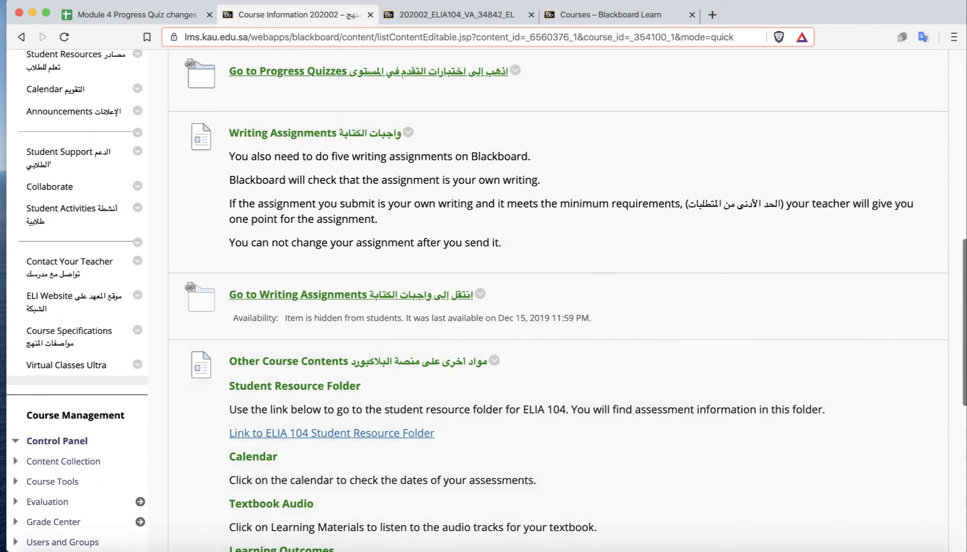
{"action": "left_click", "coordinate": [129, 19]}
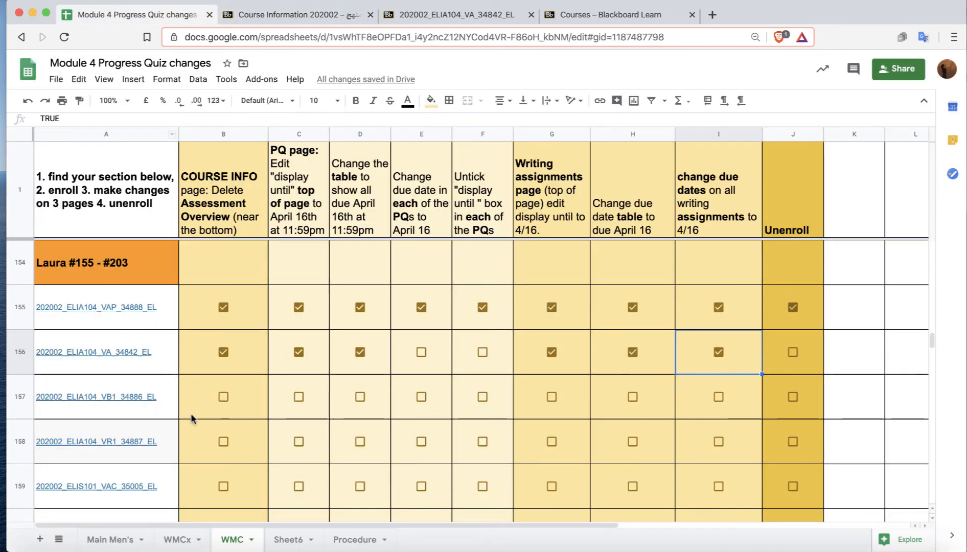
{"action": "left_click", "coordinate": [224, 397]}
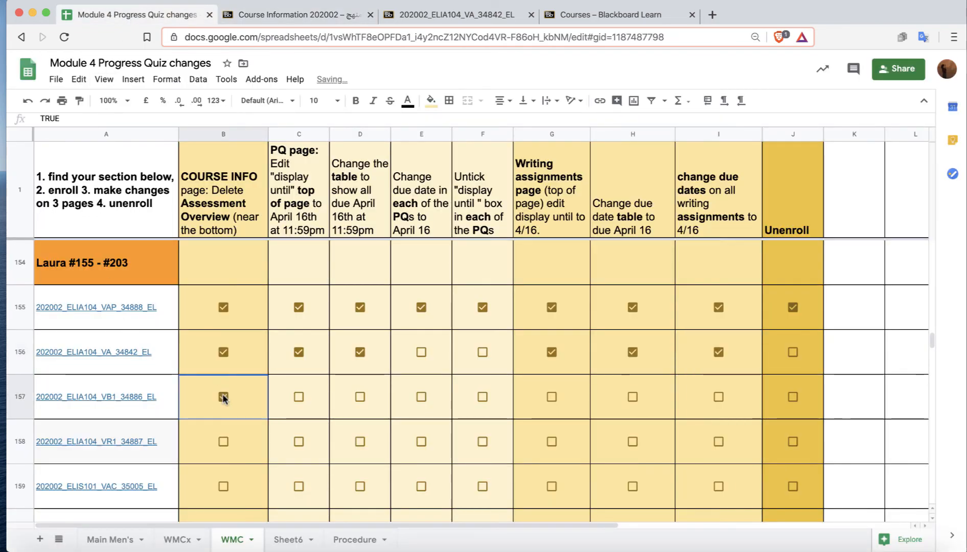
{"action": "scroll", "coordinate": [223, 398], "scroll_direction": "down", "scroll_amount": 2}
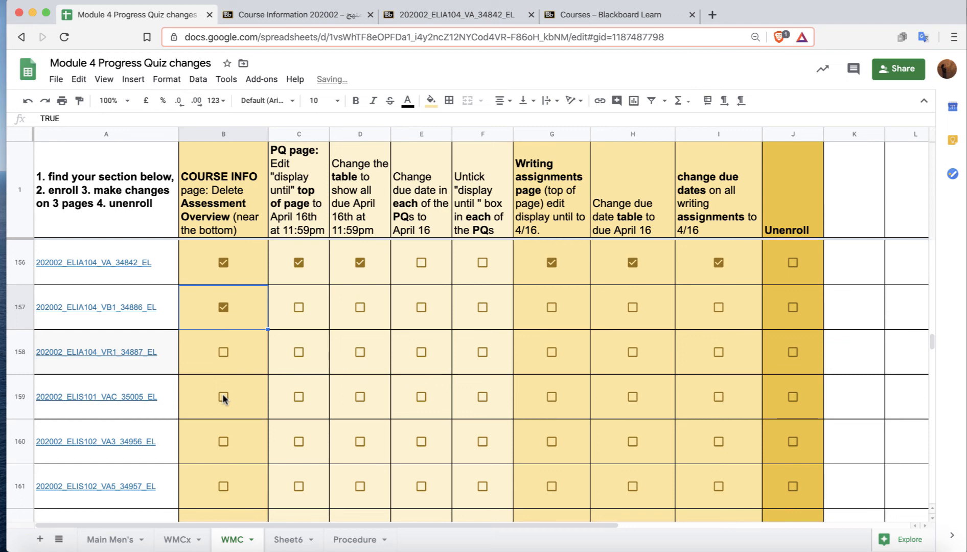
{"action": "scroll", "coordinate": [223, 397], "scroll_direction": "down", "scroll_amount": 1}
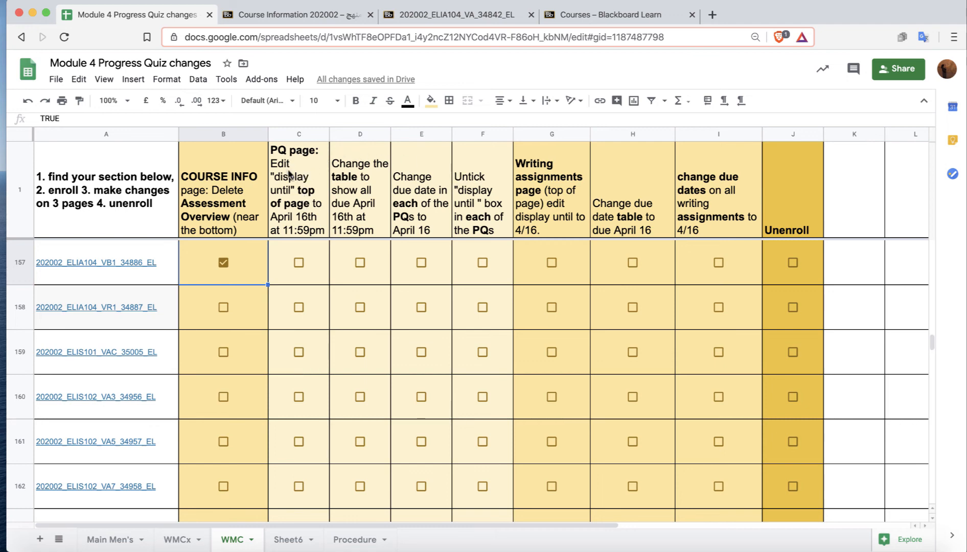
Edit the Progress Quizzes folder and set its Display Until date to 04/16/2020.
{"action": "left_click", "coordinate": [295, 14]}
{"action": "scroll", "coordinate": [151, 257], "scroll_direction": "up", "scroll_amount": 10}
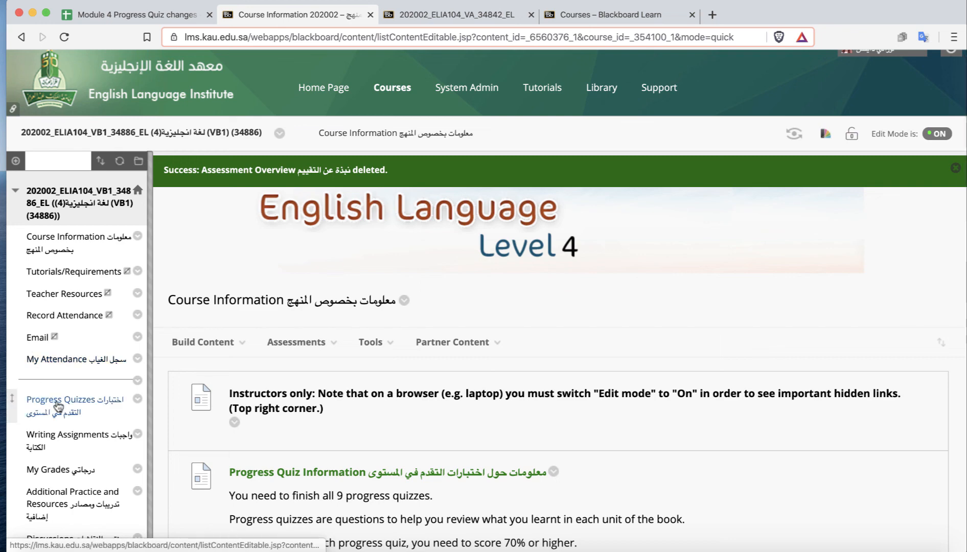
{"action": "left_click", "coordinate": [58, 405]}
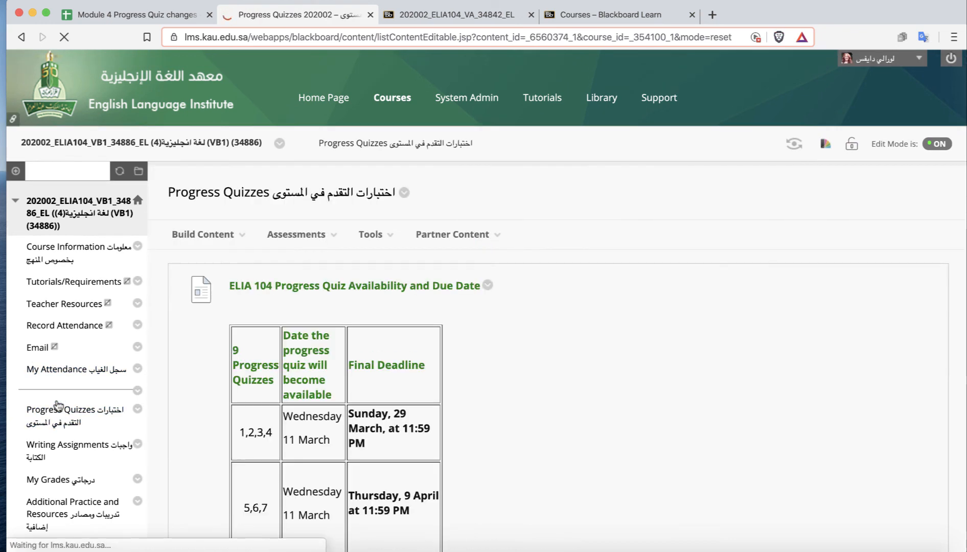
{"action": "left_click", "coordinate": [404, 193]}
{"action": "left_click", "coordinate": [437, 247]}
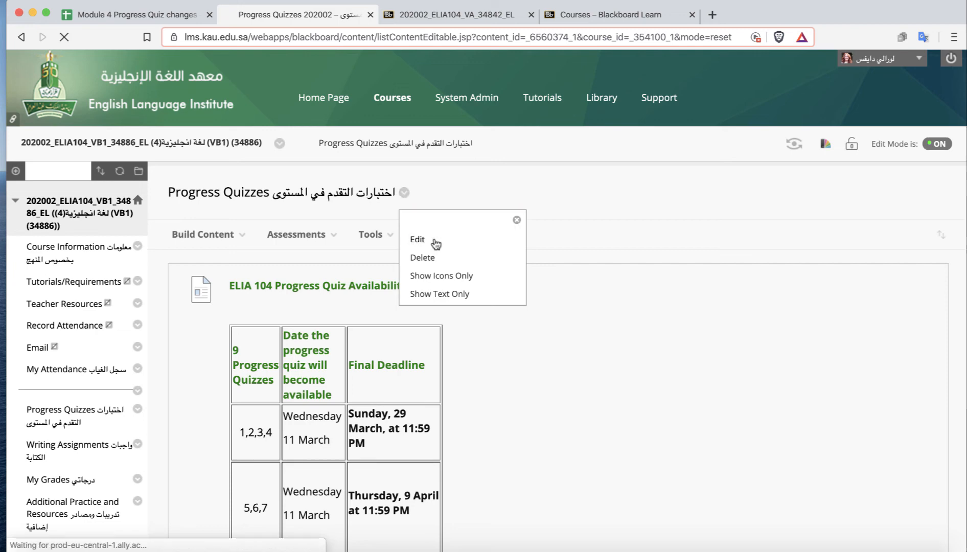
{"action": "scroll", "coordinate": [753, 365], "scroll_direction": "down", "scroll_amount": 2}
{"action": "scroll", "coordinate": [752, 366], "scroll_direction": "down", "scroll_amount": 10}
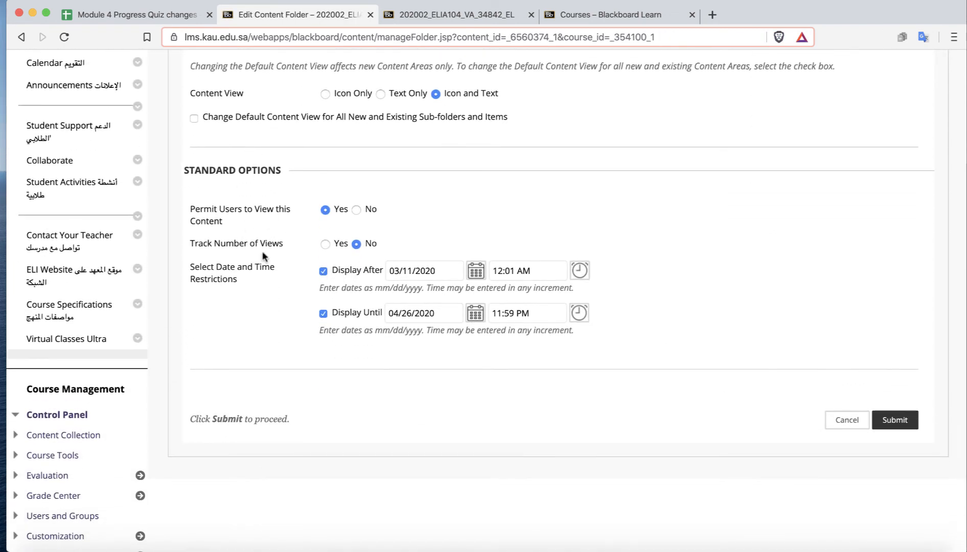
{"action": "left_click", "coordinate": [476, 314]}
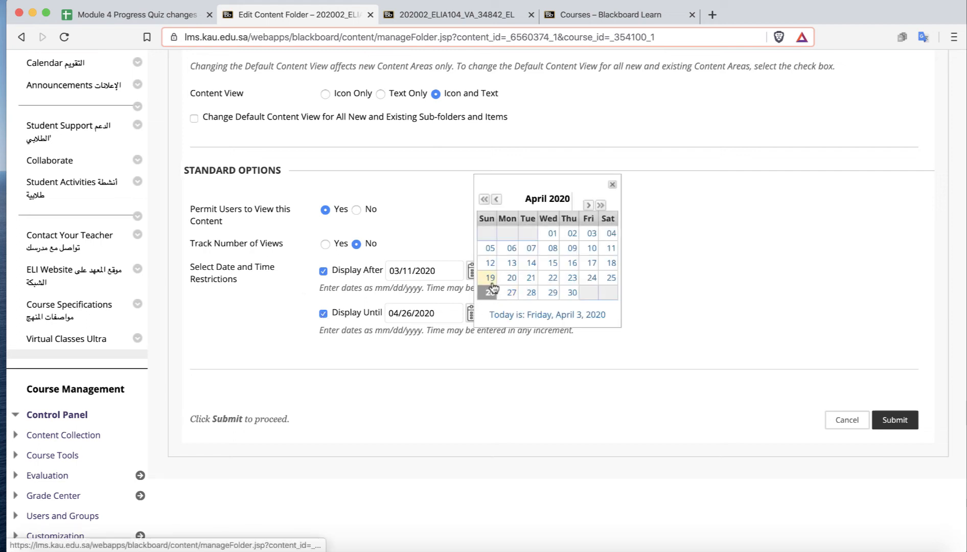
{"action": "left_click", "coordinate": [572, 263]}
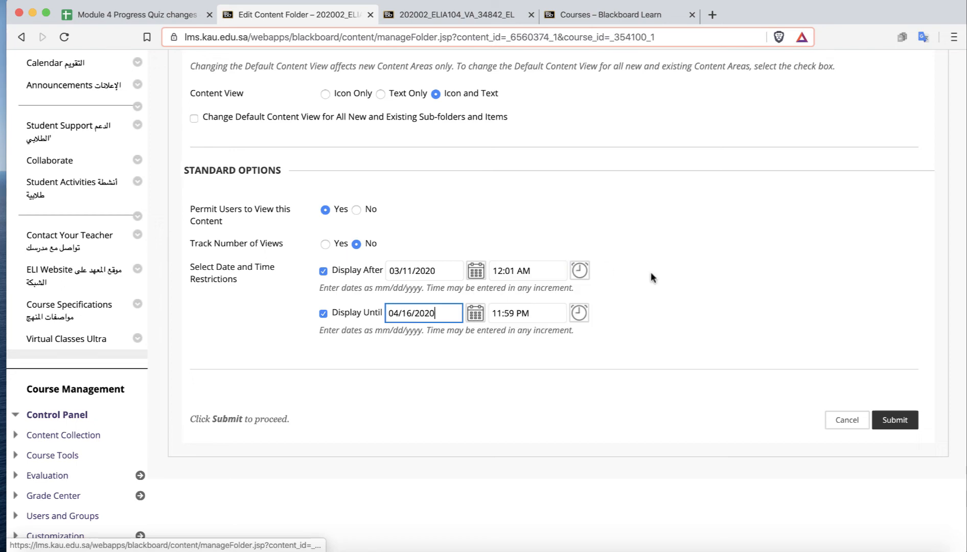
{"action": "left_click", "coordinate": [894, 420]}
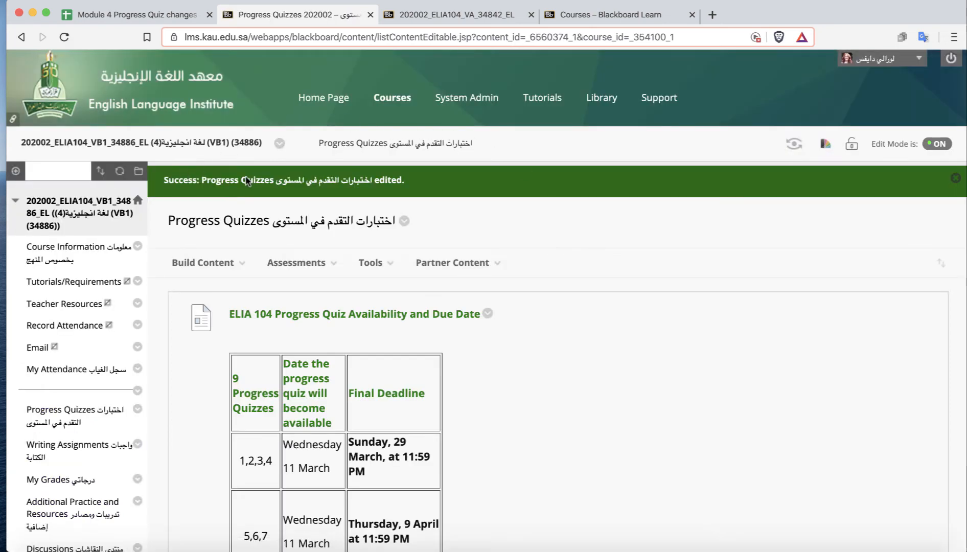
Tick the PQ page box for section 202002_ELIA104_VB1_34886_EL in the tracking spreadsheet.
{"action": "left_click", "coordinate": [105, 13]}
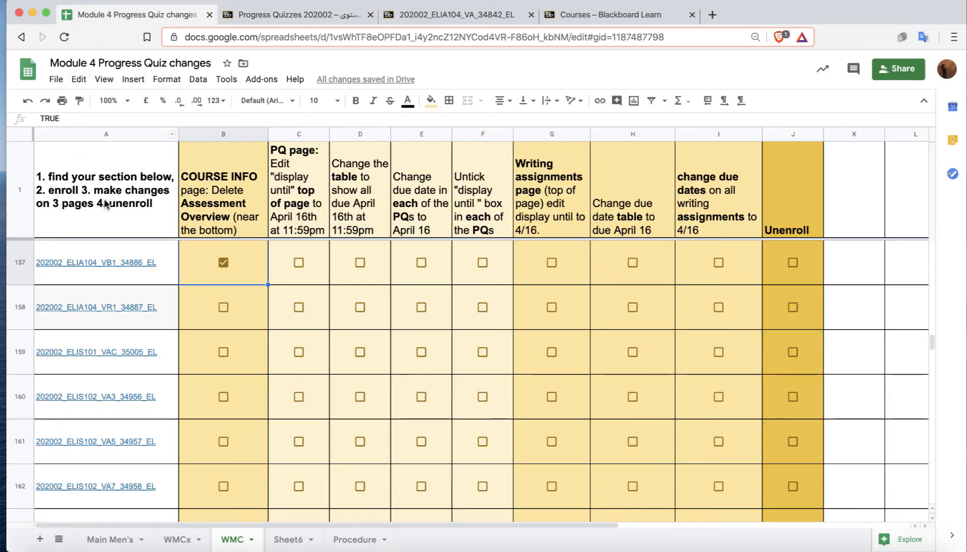
{"action": "left_click", "coordinate": [299, 262]}
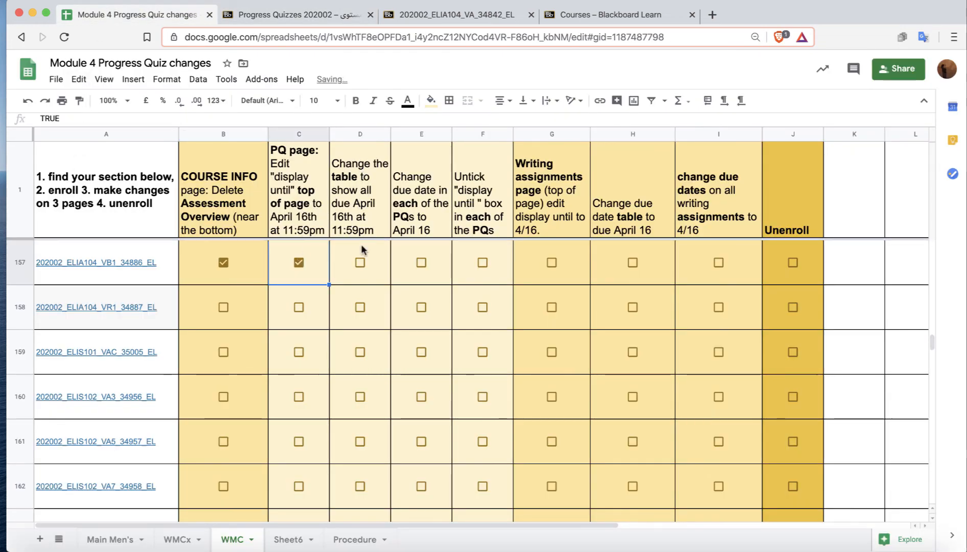
Edit the ELIA 104 Progress Quiz Availability and Due Date item and change the first final deadline to 16 April.
{"action": "left_click", "coordinate": [297, 15]}
{"action": "left_click", "coordinate": [364, 263]}
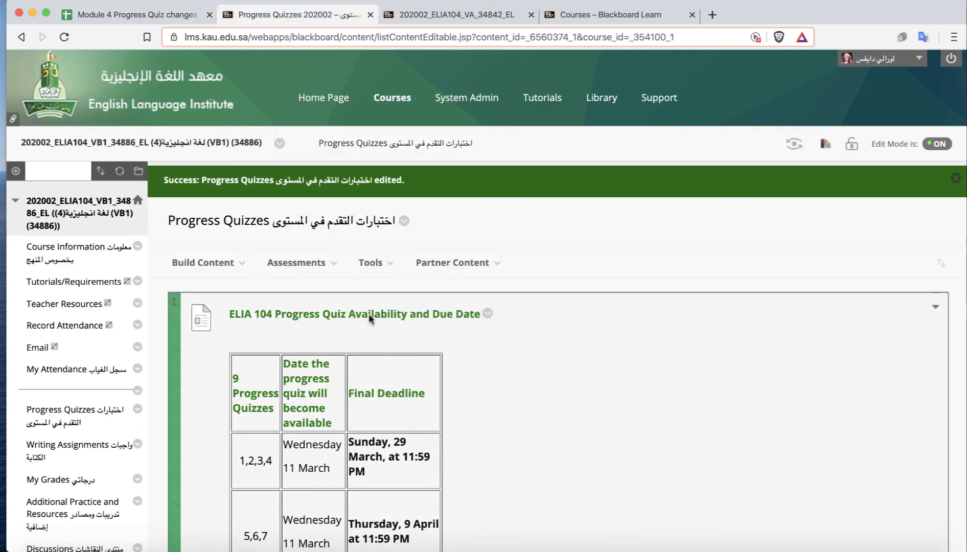
{"action": "left_click", "coordinate": [488, 313]}
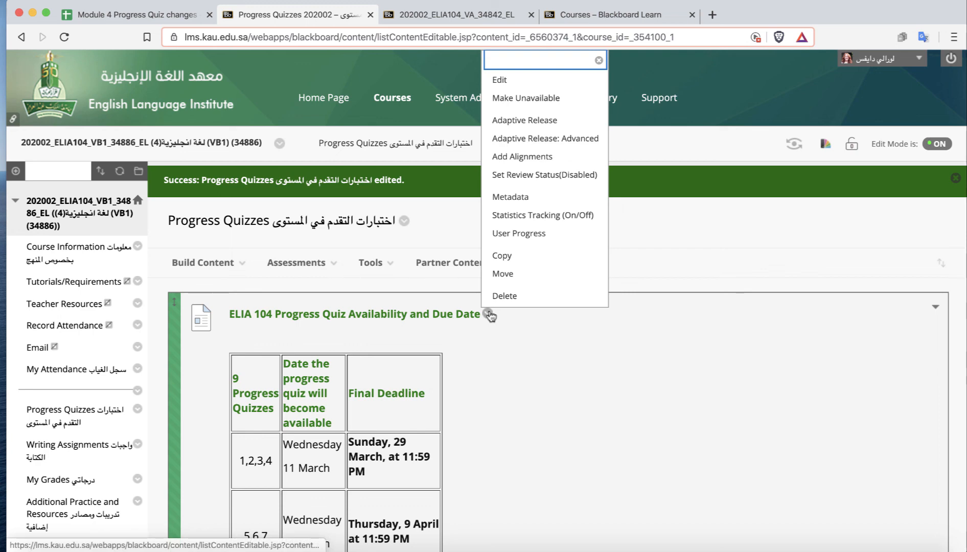
{"action": "left_click", "coordinate": [504, 81]}
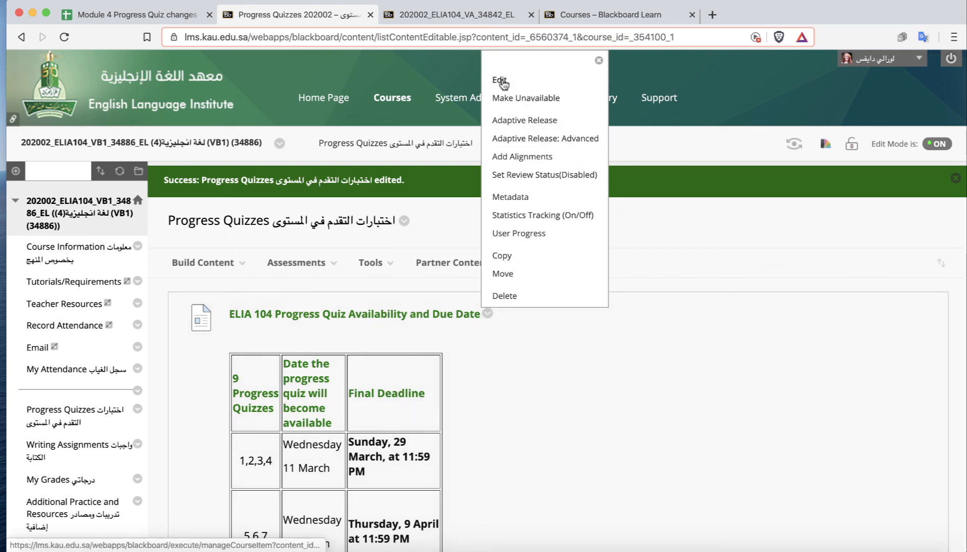
{"action": "scroll", "coordinate": [581, 456], "scroll_direction": "down", "scroll_amount": 5}
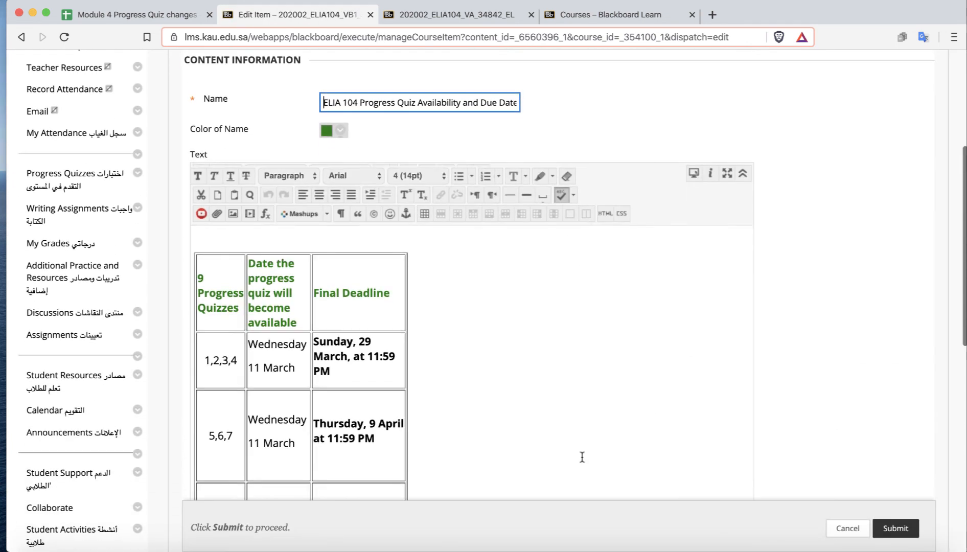
{"action": "scroll", "coordinate": [582, 457], "scroll_direction": "up", "scroll_amount": 3}
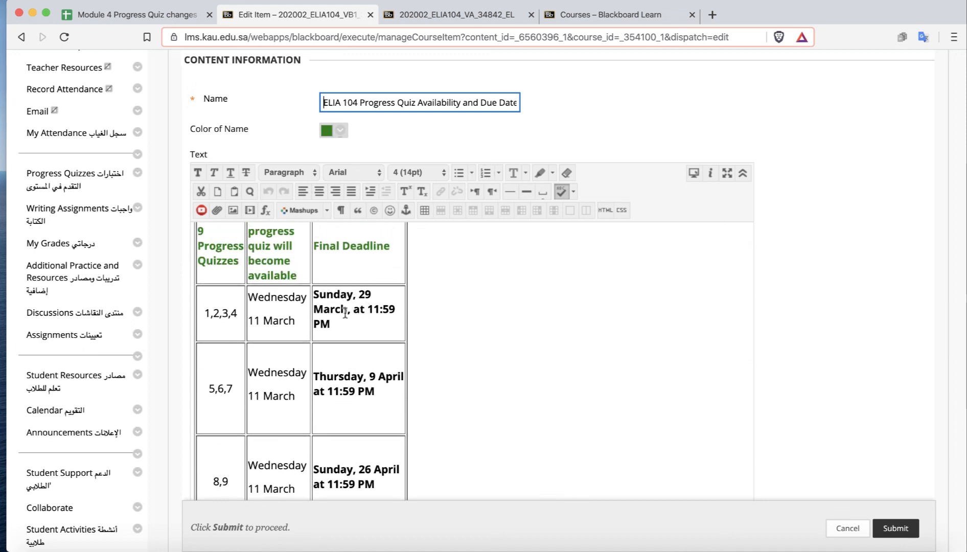
{"action": "left_click_drag", "start_coordinate": [345, 312], "coordinate": [315, 300]}
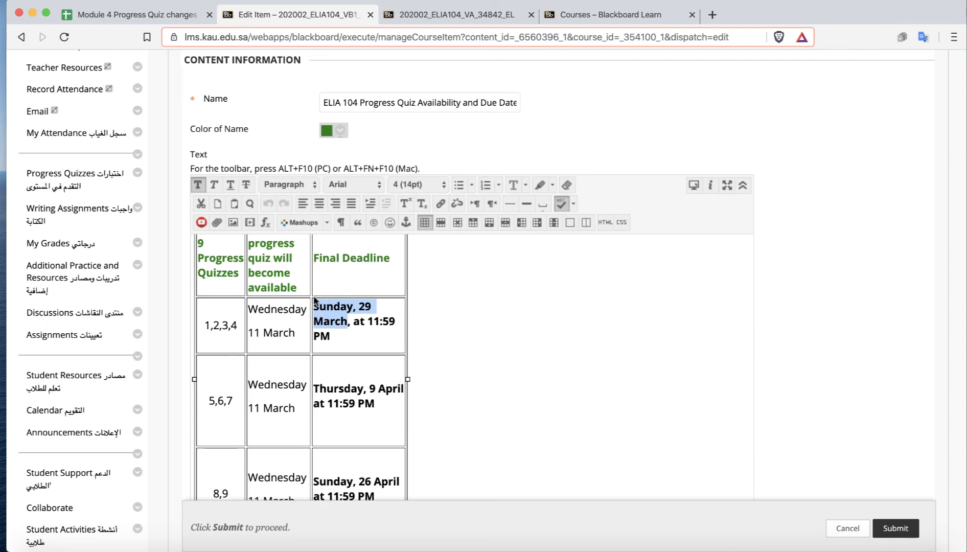
{"action": "type", "text": "16 Ap"}
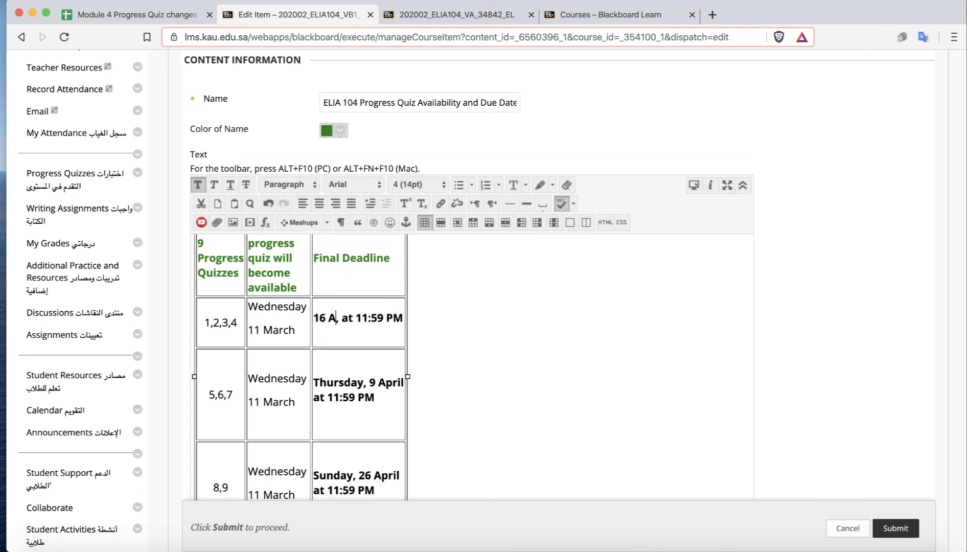
{"action": "type", "text": "ril"}
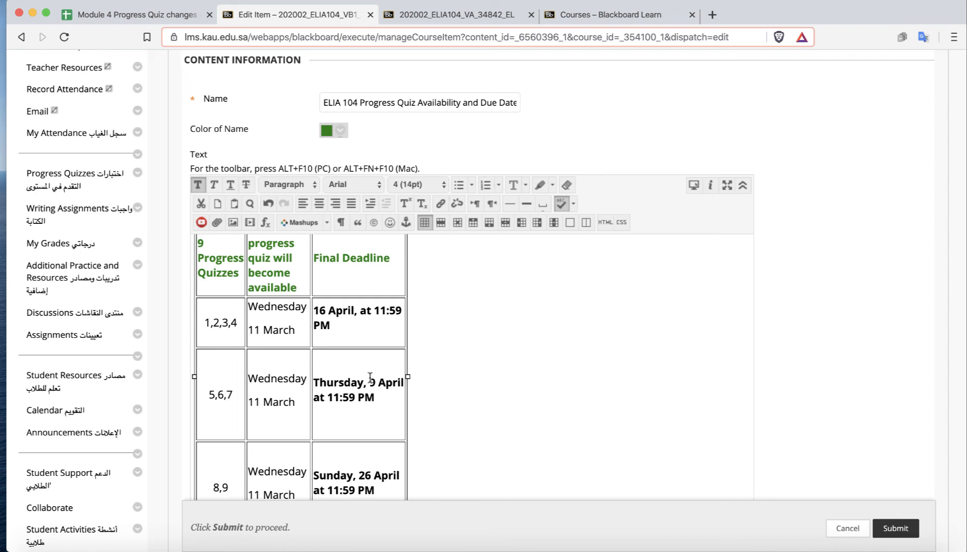
Change the remaining two final deadlines in the table to 16 April and submit the item.
{"action": "left_click", "coordinate": [375, 382]}
{"action": "key", "text": "BackSpace"}
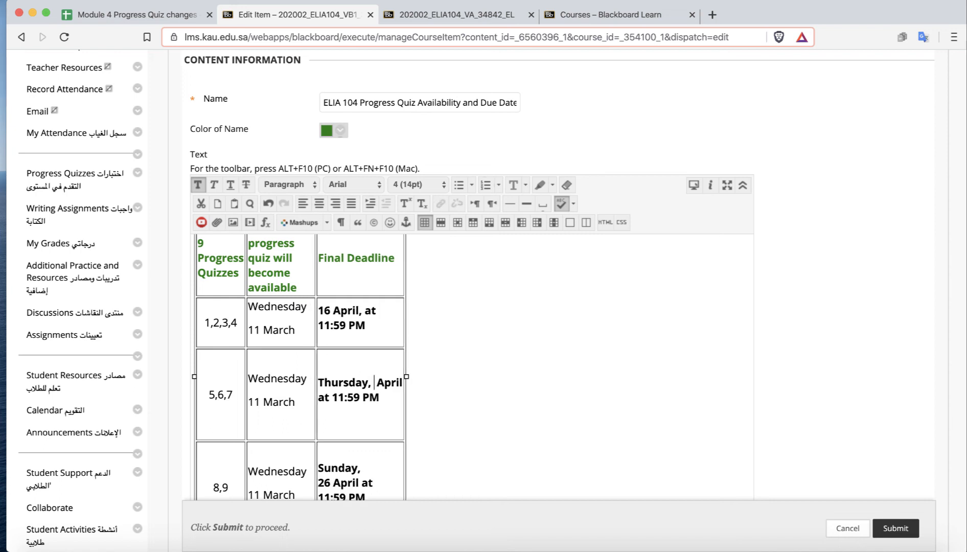
{"action": "type", "text": "16"}
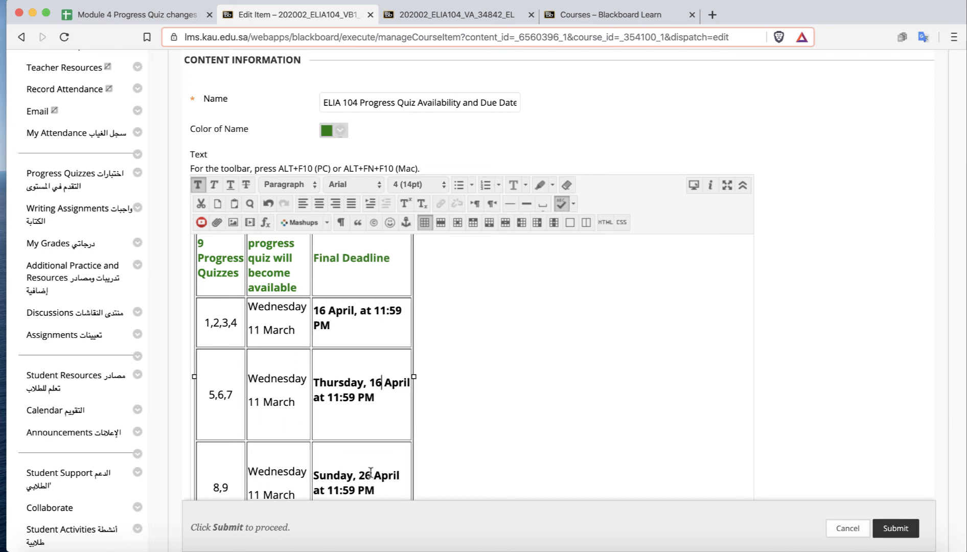
{"action": "left_click_drag", "start_coordinate": [365, 475], "coordinate": [317, 476]}
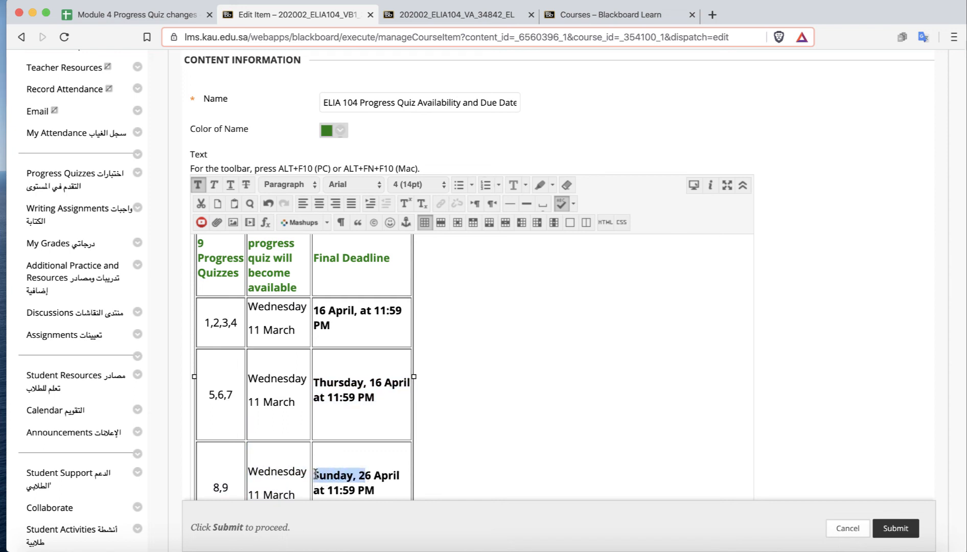
{"action": "type", "text": "1"}
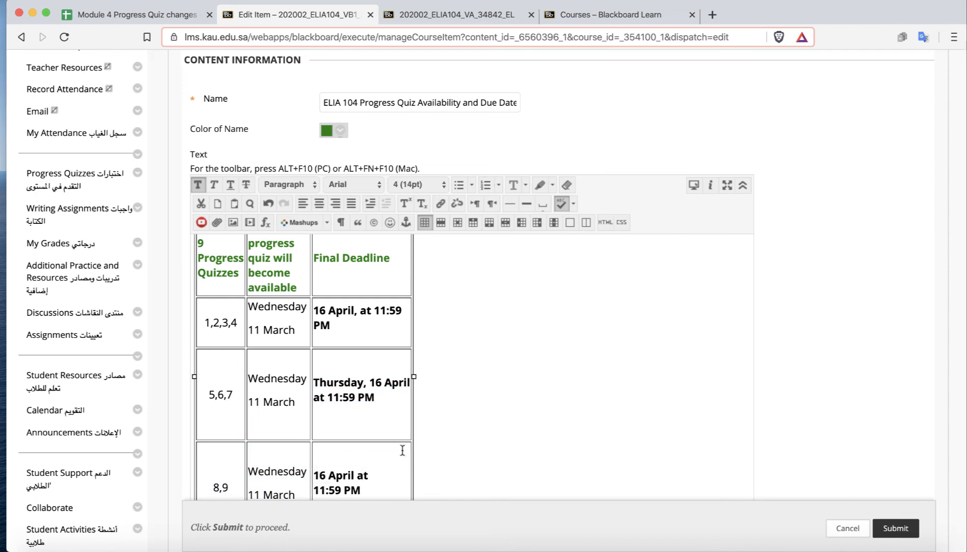
{"action": "scroll", "coordinate": [667, 417], "scroll_direction": "down", "scroll_amount": 5}
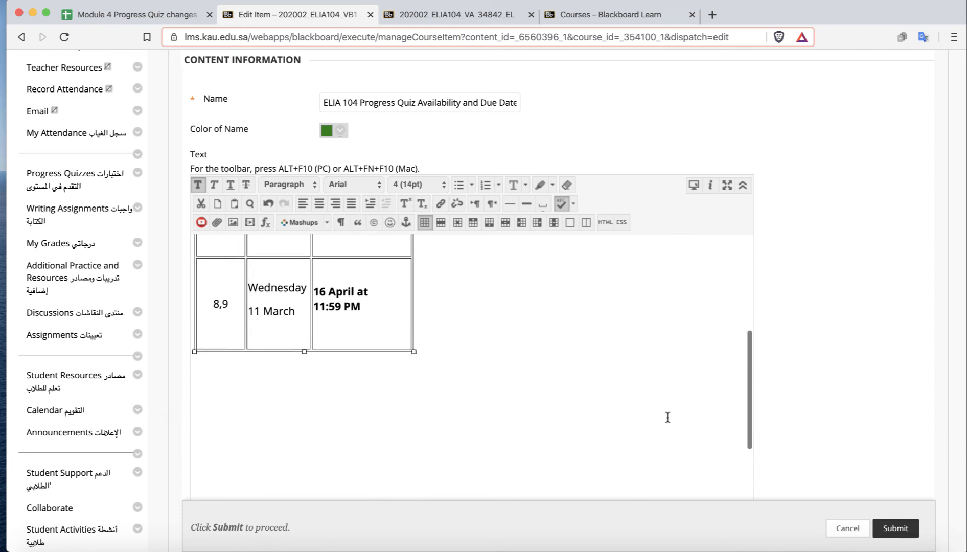
{"action": "left_click", "coordinate": [896, 528]}
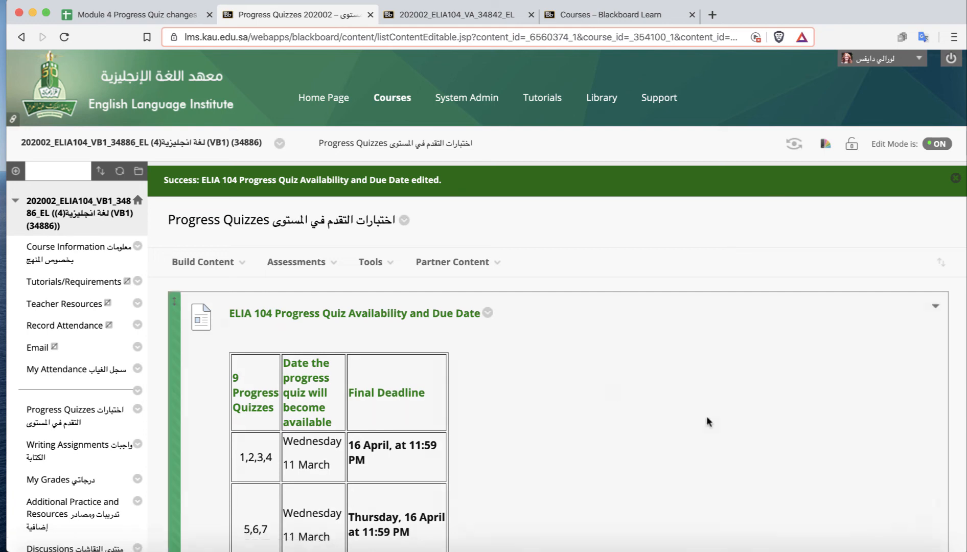
Tick the Change the table box for section 202002_ELIA104_VB1_34886_EL in the tracking spreadsheet.
{"action": "left_click", "coordinate": [114, 15]}
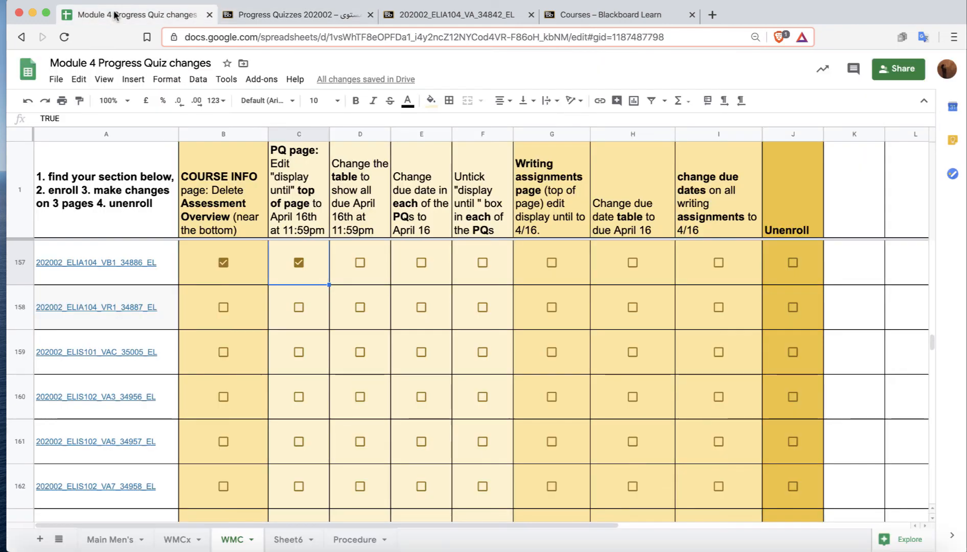
{"action": "left_click", "coordinate": [359, 262]}
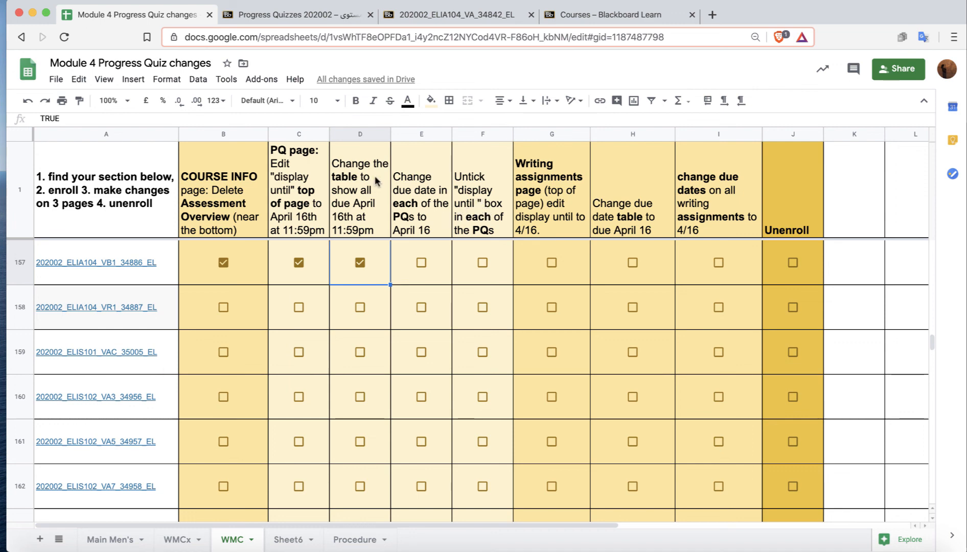
Edit the PQ English Unltd Book 4 Unit 1 link and set its due date to 04/16/2020.
{"action": "left_click", "coordinate": [271, 18]}
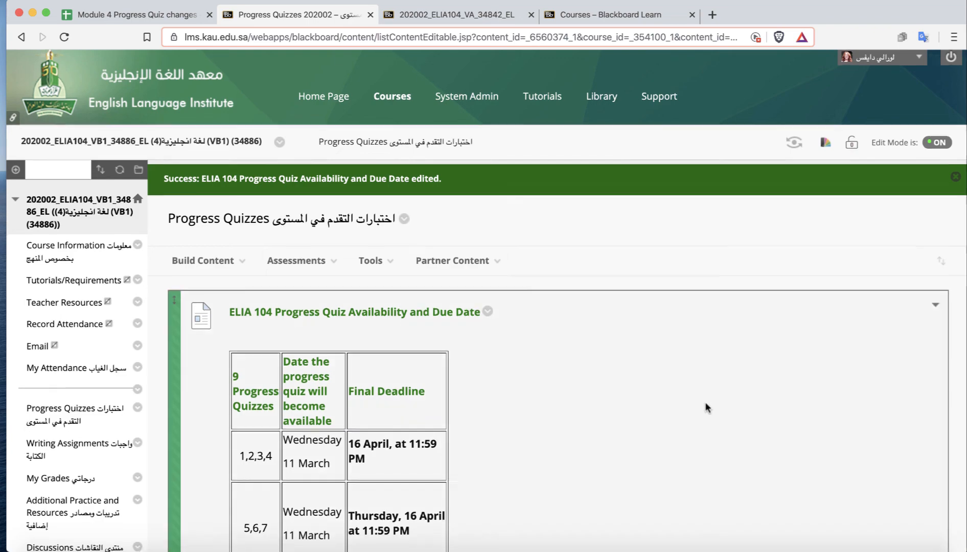
{"action": "scroll", "coordinate": [704, 401], "scroll_direction": "down", "scroll_amount": 20}
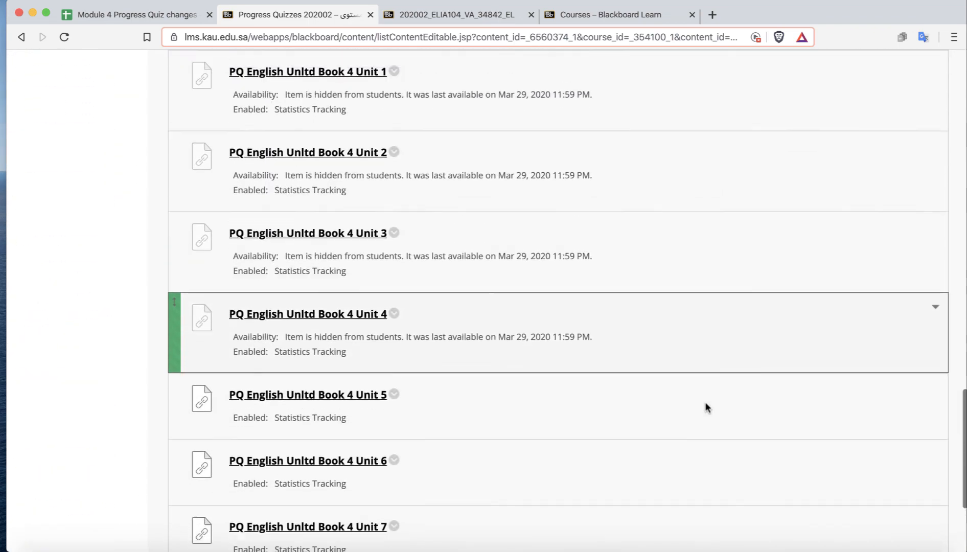
{"action": "scroll", "coordinate": [704, 401], "scroll_direction": "up", "scroll_amount": 5}
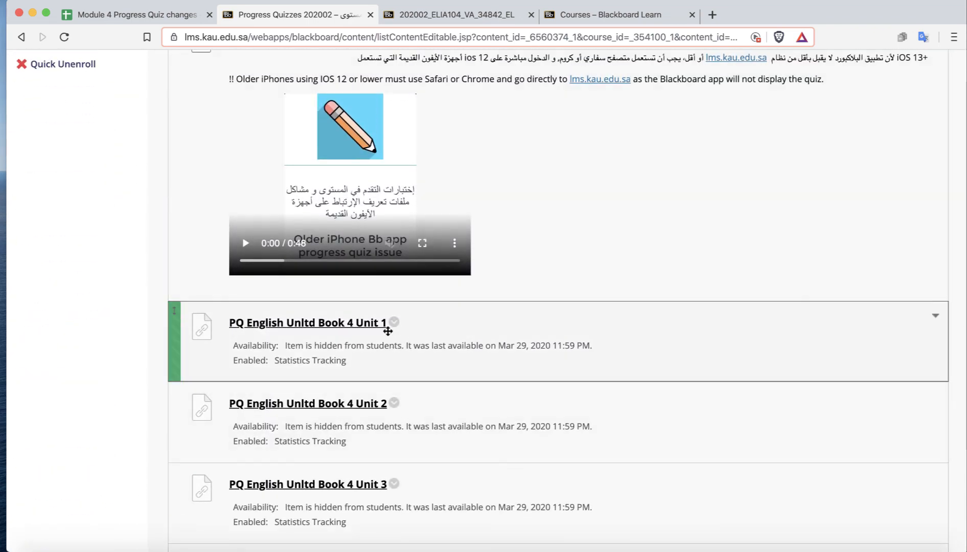
{"action": "left_click", "coordinate": [393, 323]}
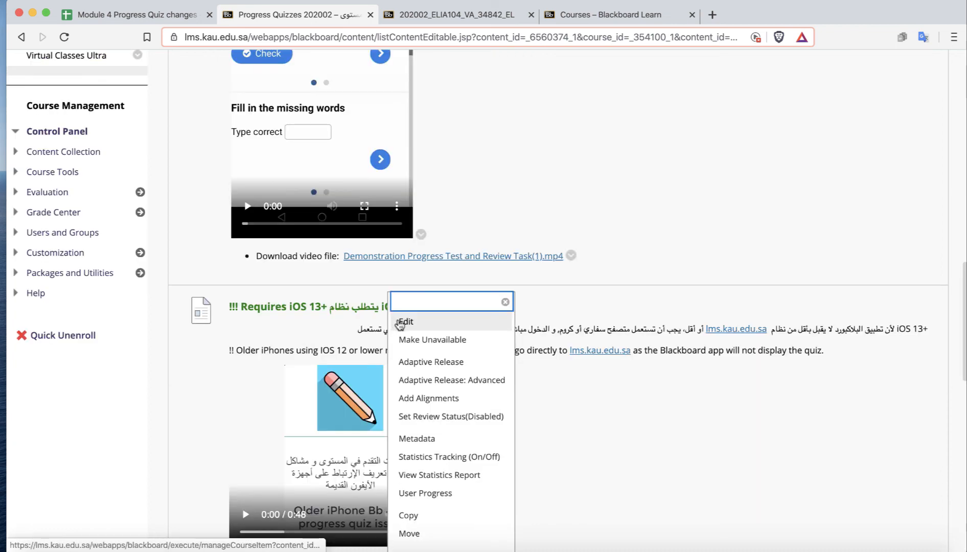
{"action": "left_click", "coordinate": [404, 320]}
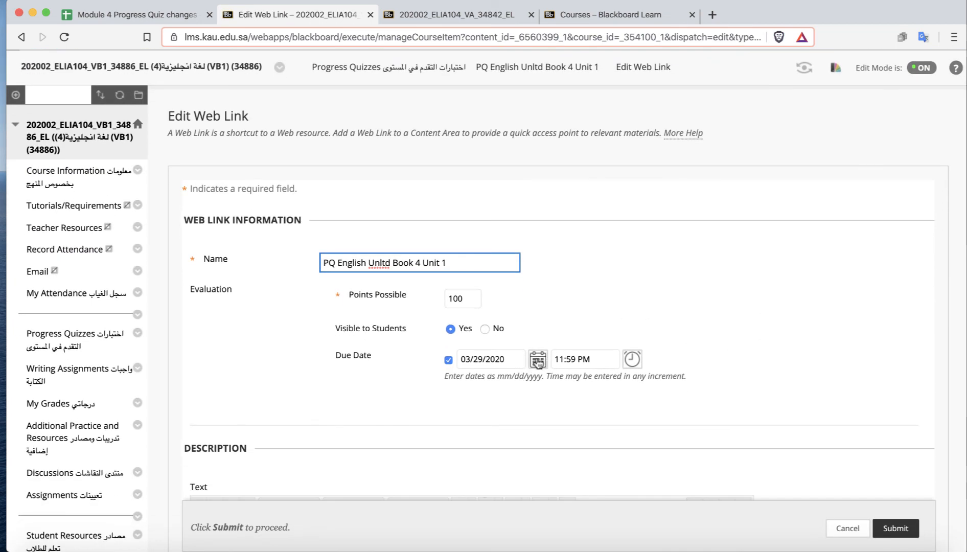
{"action": "left_click", "coordinate": [537, 362]}
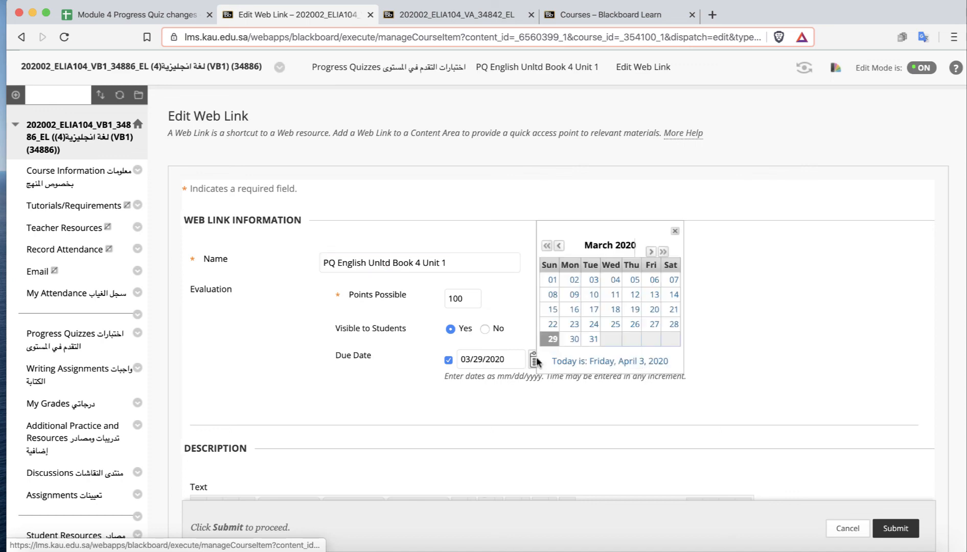
{"action": "left_click", "coordinate": [651, 252]}
{"action": "left_click", "coordinate": [632, 309]}
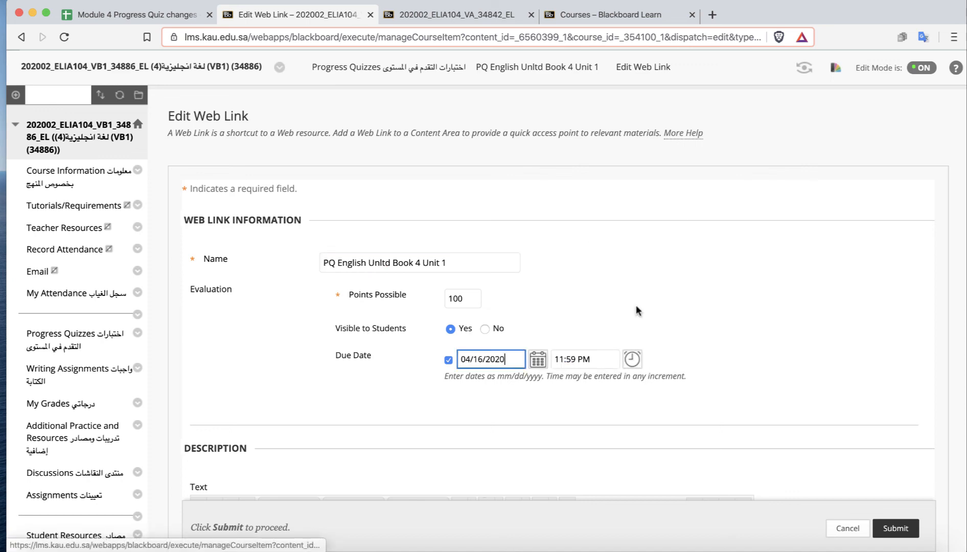
{"action": "scroll", "coordinate": [799, 295], "scroll_direction": "down", "scroll_amount": 15}
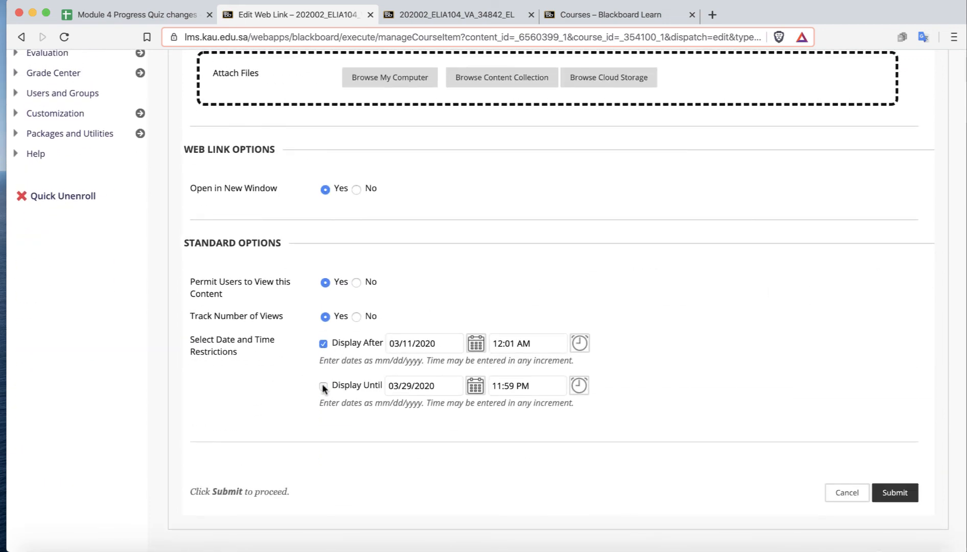
{"action": "left_click", "coordinate": [893, 493]}
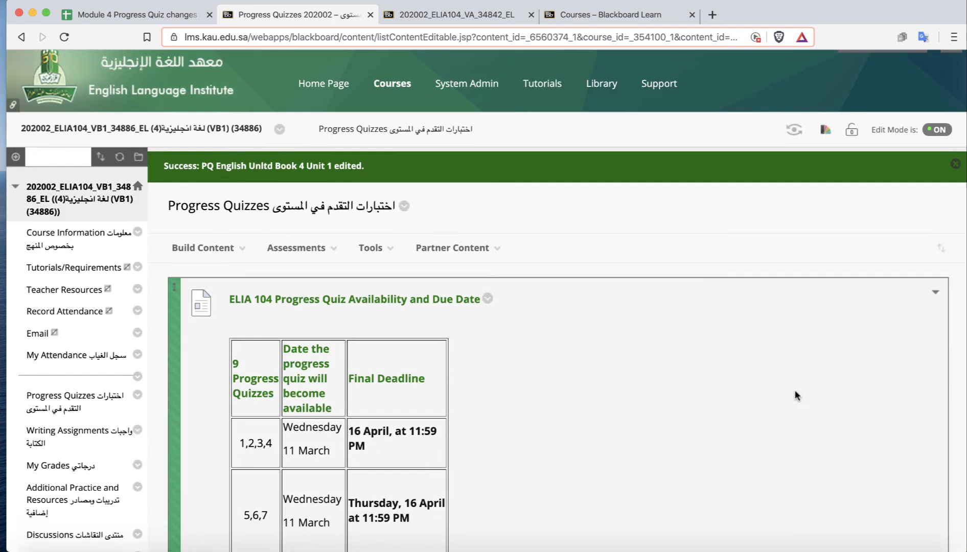
{"action": "scroll", "coordinate": [794, 390], "scroll_direction": "down", "scroll_amount": 20}
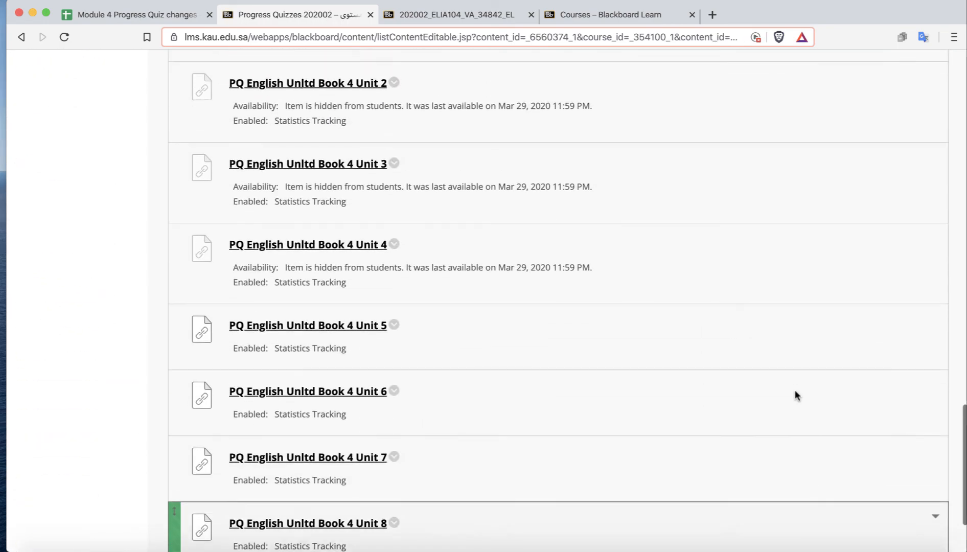
Edit the PQ English Unltd Book 4 Unit 2 link and set its due date to 04/16/2020.
{"action": "scroll", "coordinate": [795, 390], "scroll_direction": "up", "scroll_amount": 5}
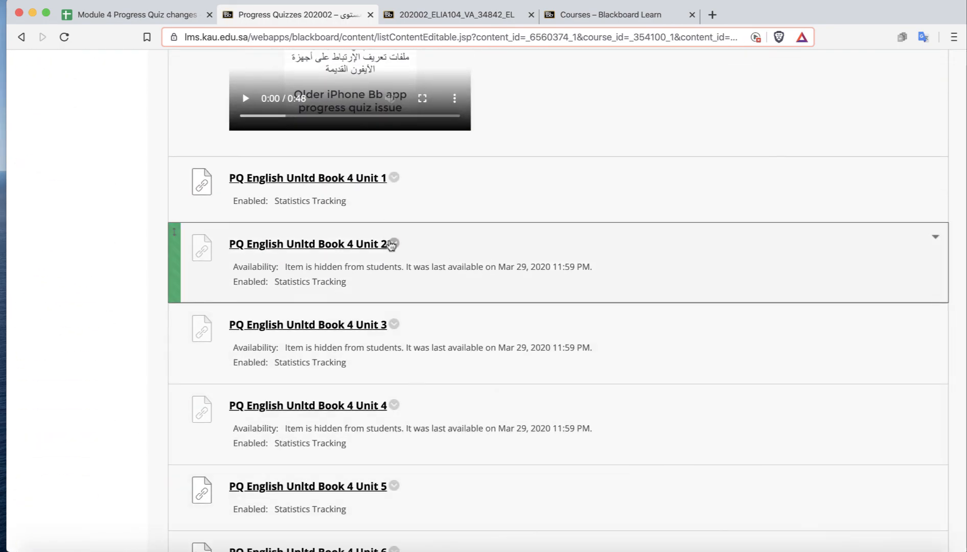
{"action": "left_click", "coordinate": [391, 245]}
{"action": "left_click", "coordinate": [516, 321]}
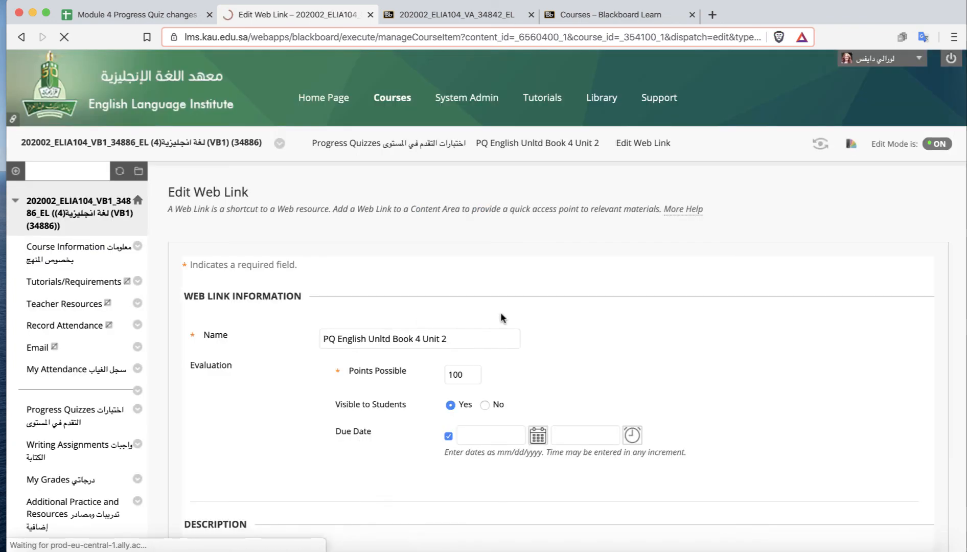
{"action": "scroll", "coordinate": [787, 389], "scroll_direction": "down", "scroll_amount": 3}
{"action": "left_click", "coordinate": [537, 333]}
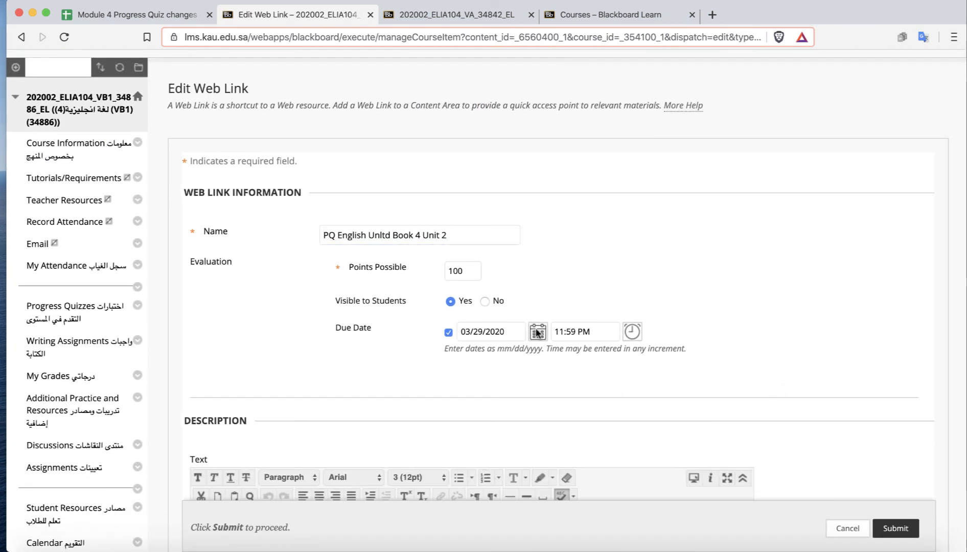
{"action": "left_click", "coordinate": [650, 224]}
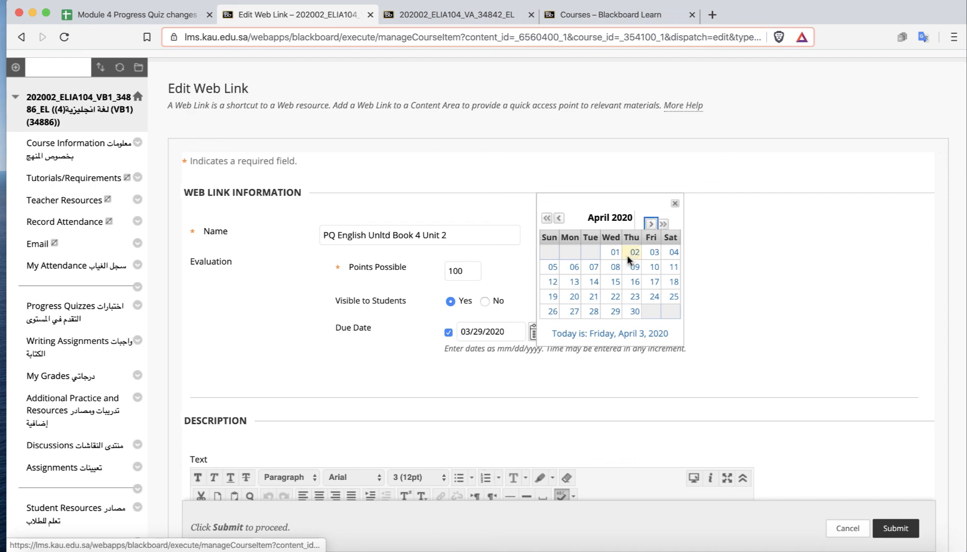
{"action": "left_click", "coordinate": [634, 281]}
Untick Display Until on the Unit 2 link and submit it, then switch back to the tracking spreadsheet.
{"action": "scroll", "coordinate": [851, 303], "scroll_direction": "down", "scroll_amount": 15}
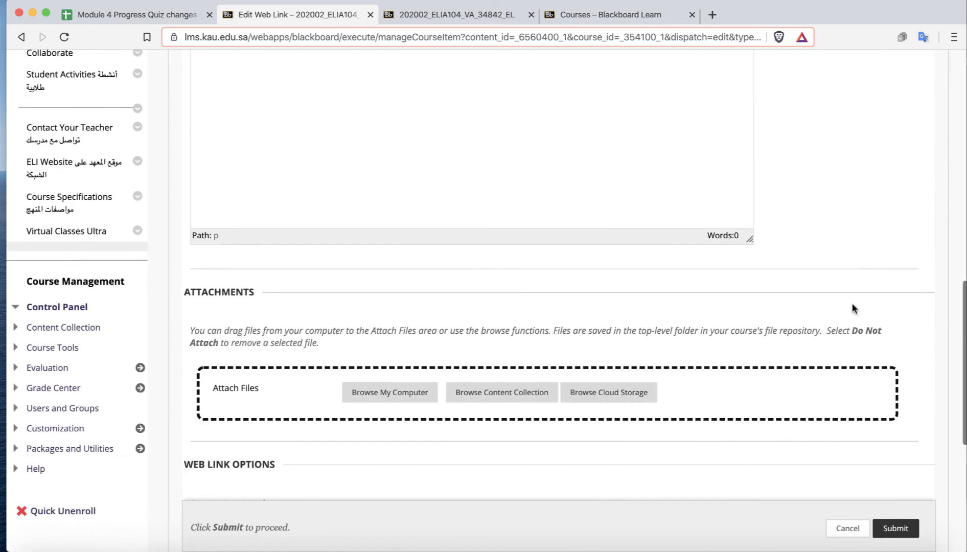
{"action": "scroll", "coordinate": [852, 303], "scroll_direction": "down", "scroll_amount": 1}
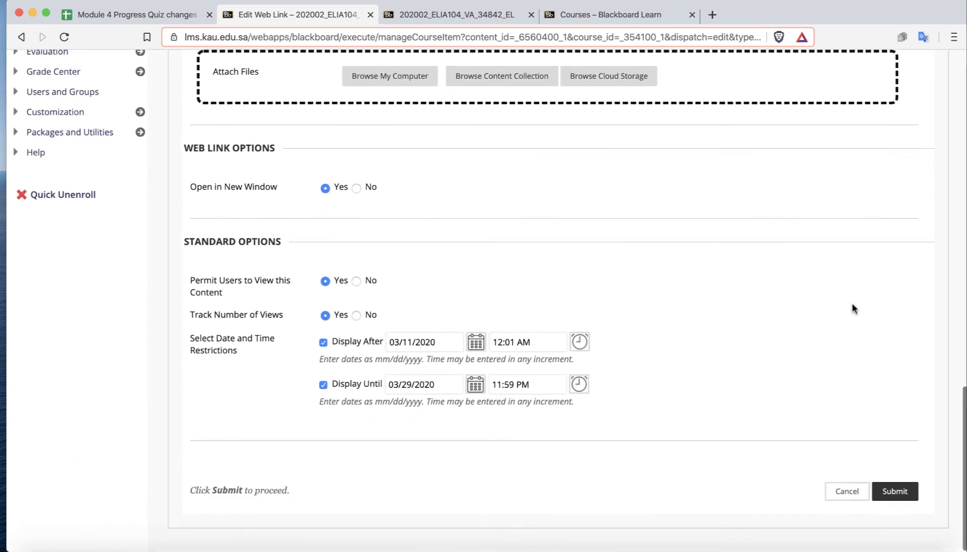
{"action": "left_click", "coordinate": [335, 380]}
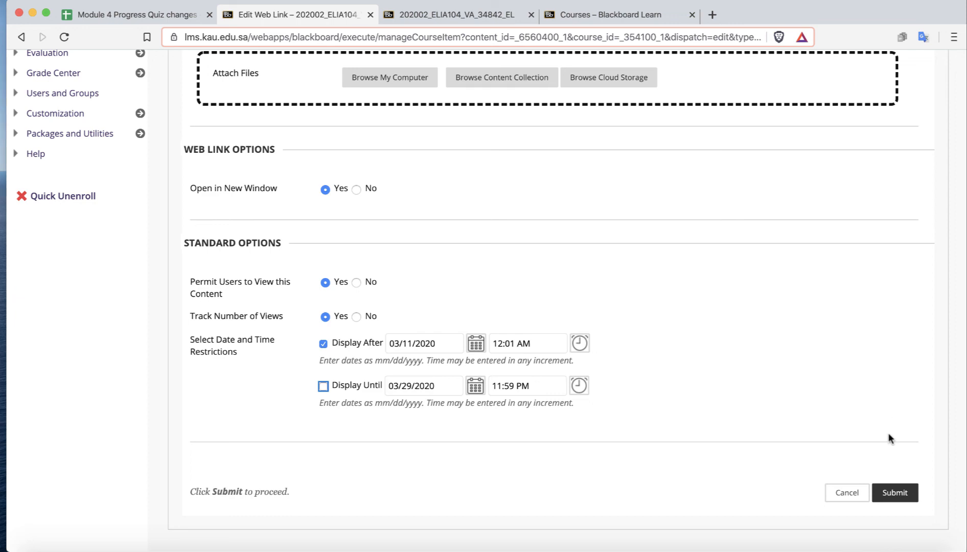
{"action": "left_click", "coordinate": [896, 494]}
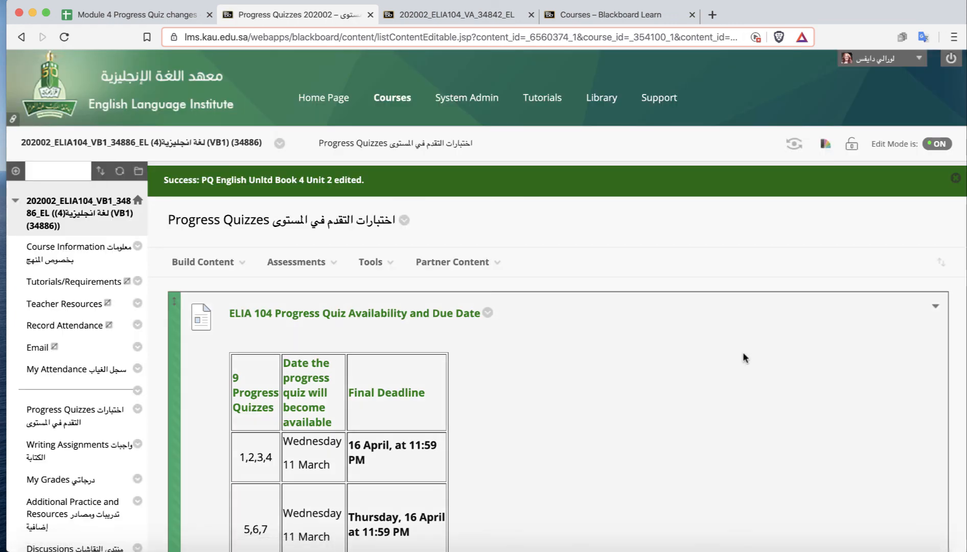
{"action": "scroll", "coordinate": [742, 351], "scroll_direction": "down", "scroll_amount": 2}
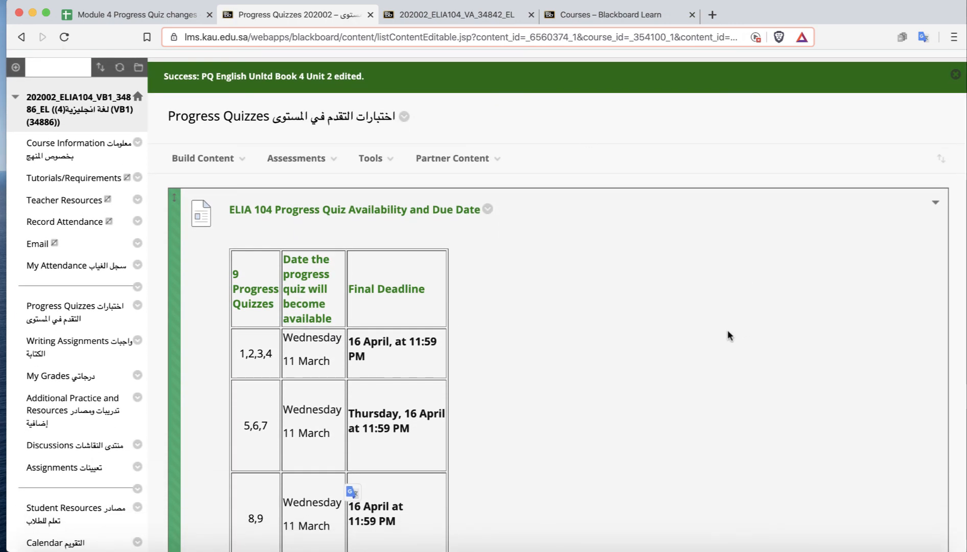
{"action": "left_click", "coordinate": [164, 6]}
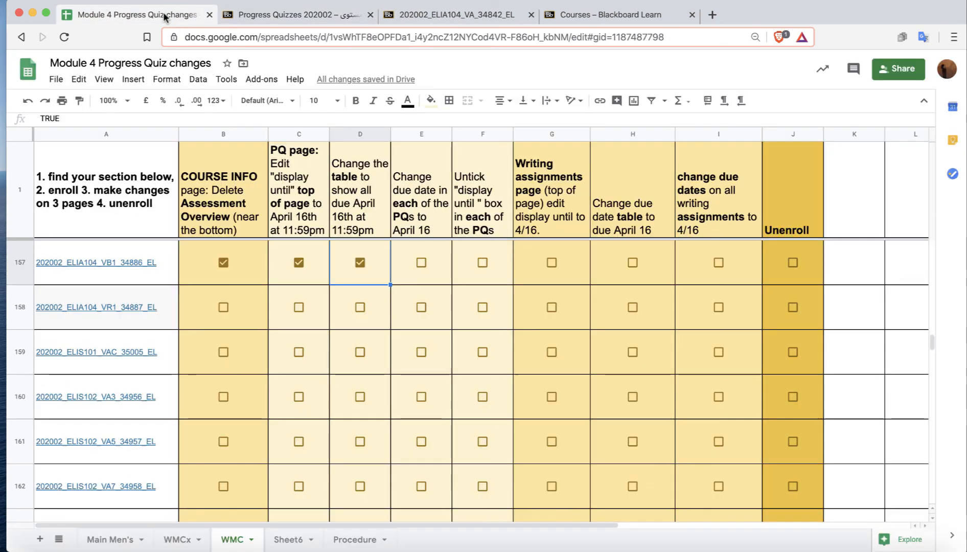